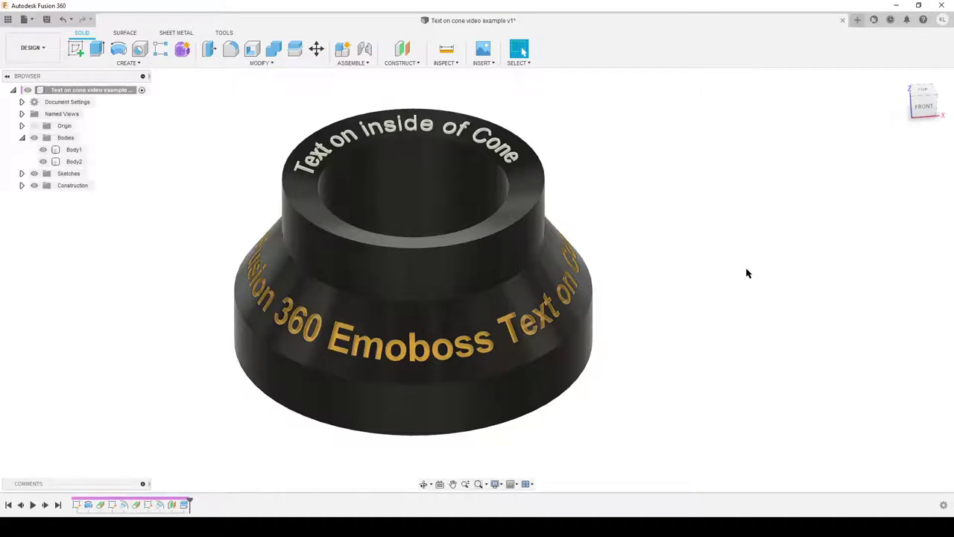
Step: Examine the finished example's embossed text on the outer conical face and on the sloped inner rim from several angles
shift+middle_drag(626, 349, 604, 388)
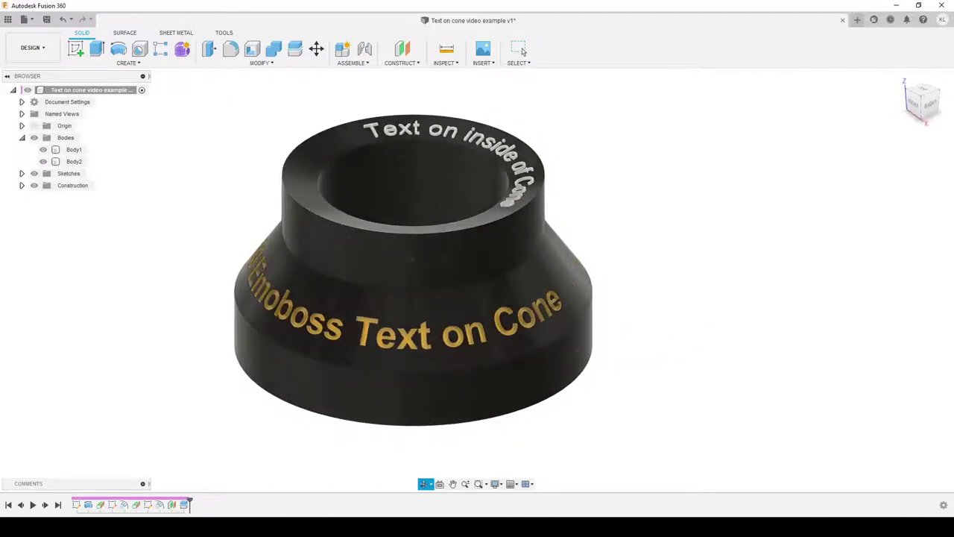
click(73, 149)
scroll(484, 320, up, 5)
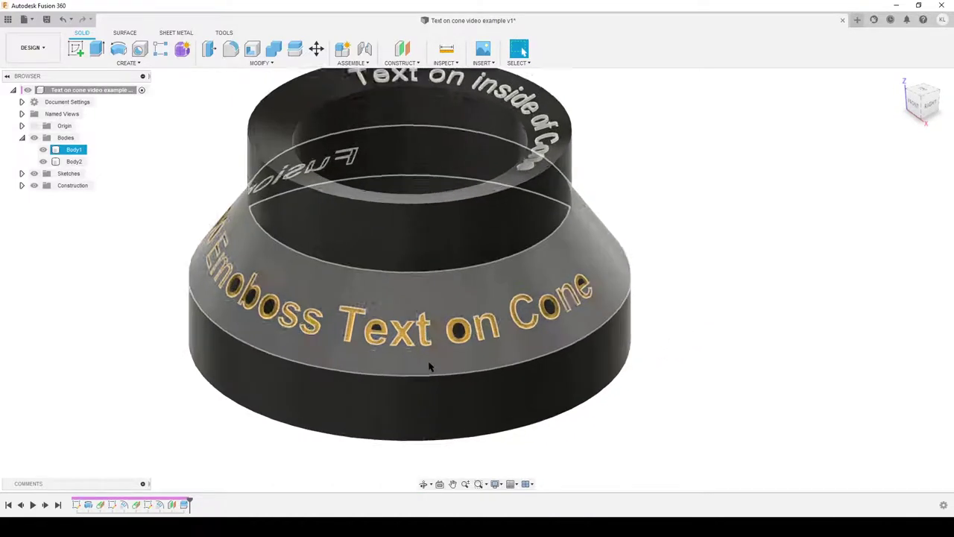
scroll(449, 319, down, 4)
click(705, 382)
shift+middle_drag(736, 364, 675, 332)
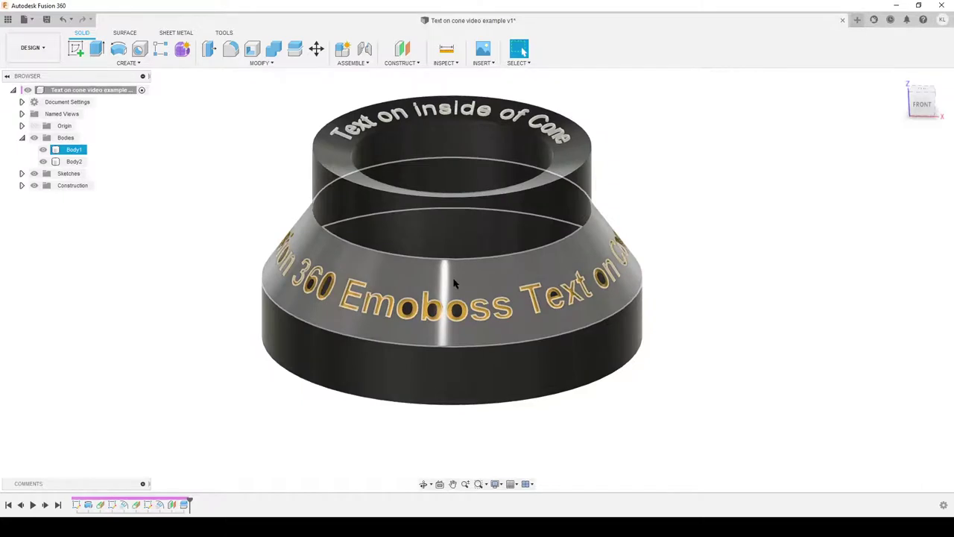
shift+middle_drag(445, 216, 524, 51)
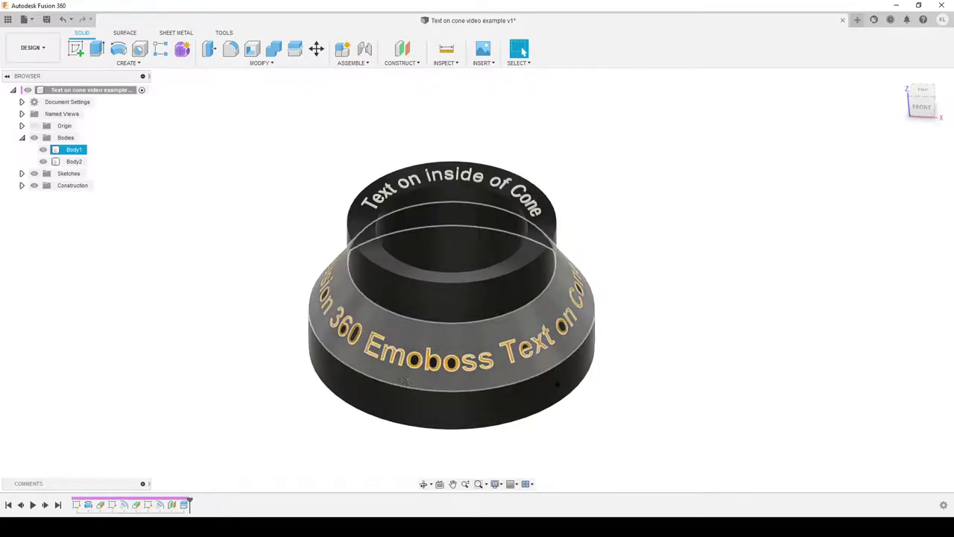
shift+middle_drag(565, 345, 256, 355)
click(256, 355)
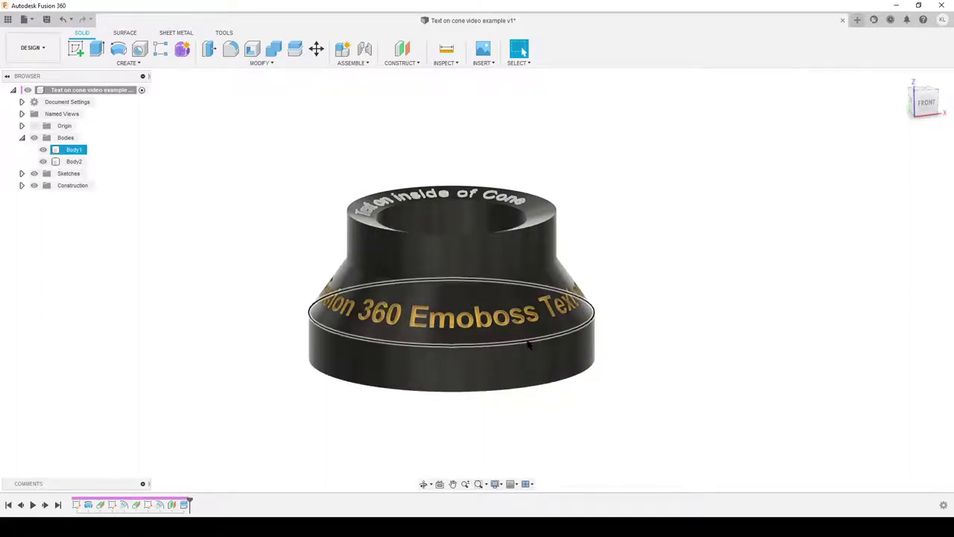
shift+middle_drag(611, 341, 614, 358)
click(442, 352)
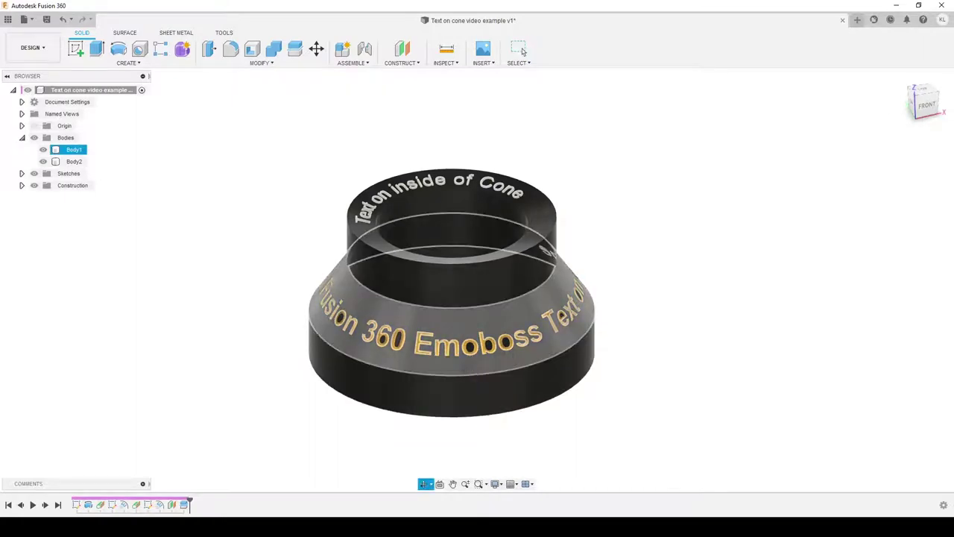
shift+middle_drag(545, 367, 567, 335)
click(723, 224)
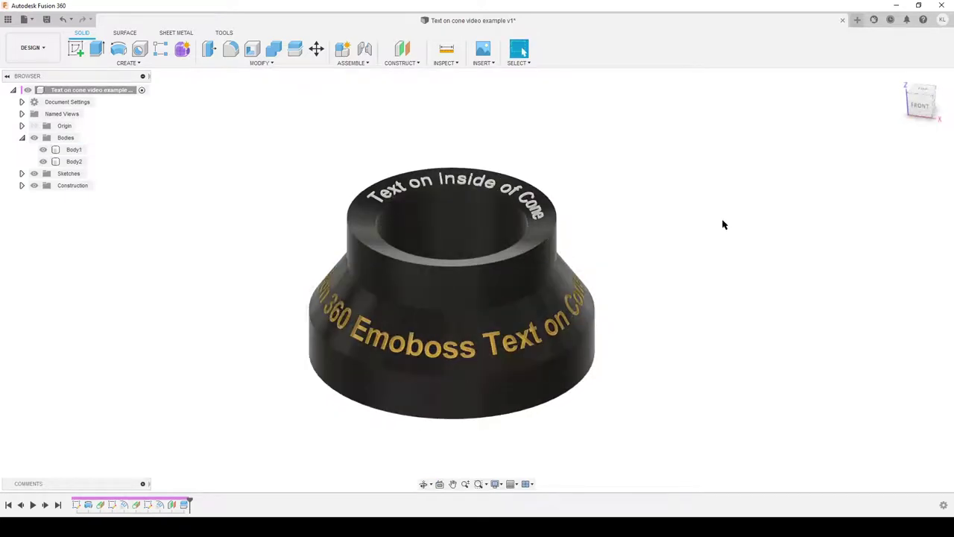
Step: Create a new design and sketch a vertical centerline about 75 mm long up from the origin on the front plane
click(857, 20)
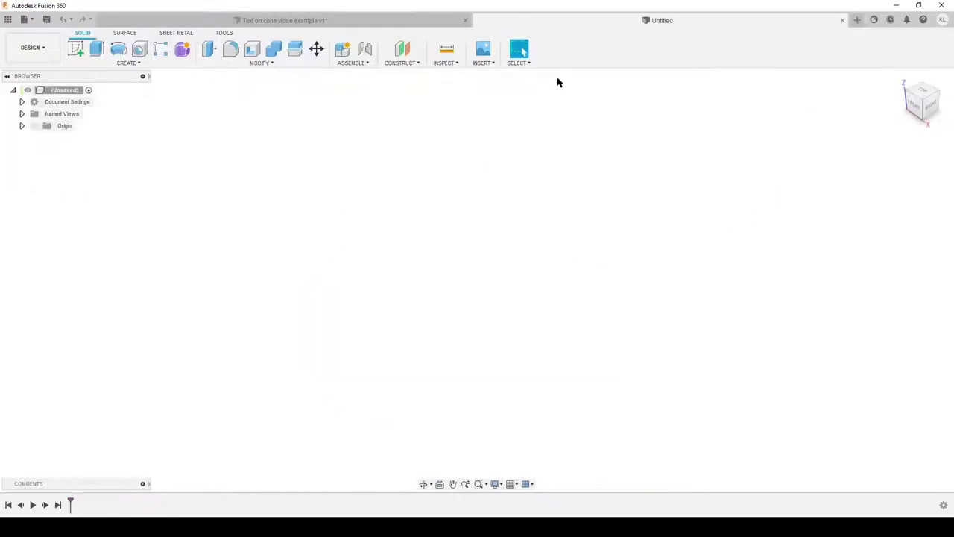
click(76, 49)
click(492, 263)
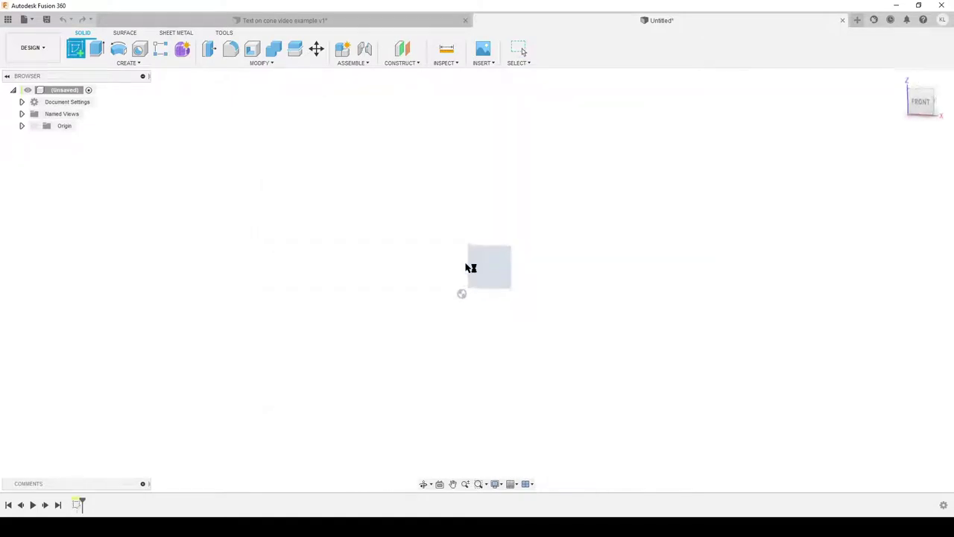
key(l)
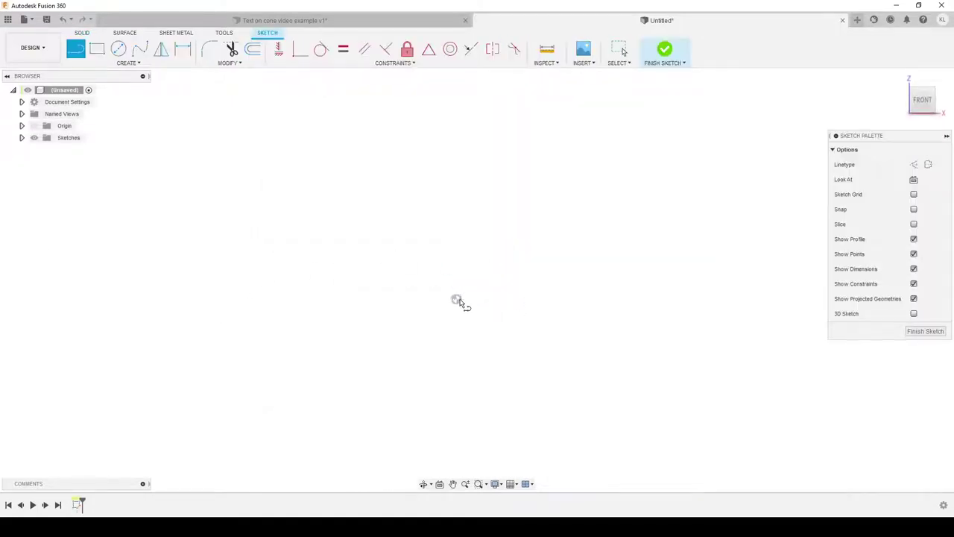
click(927, 164)
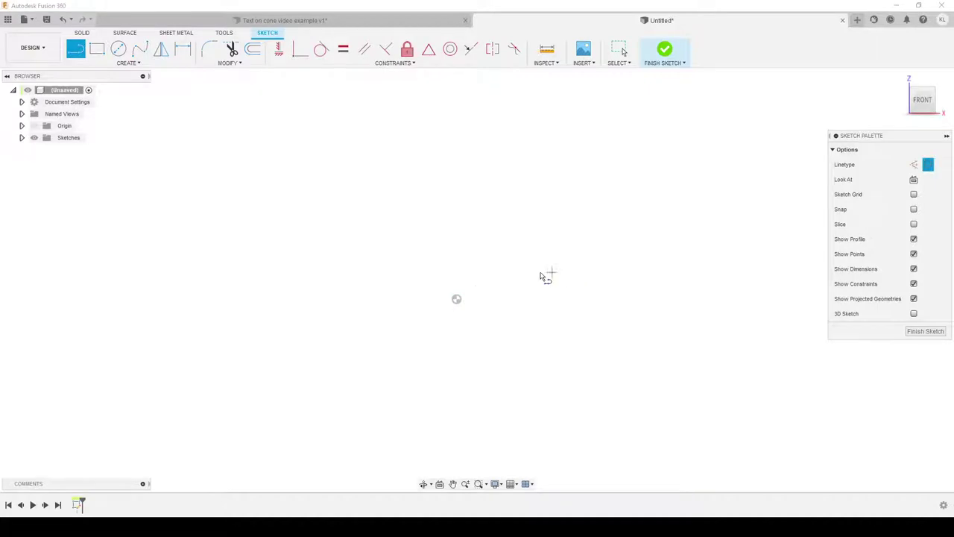
click(456, 300)
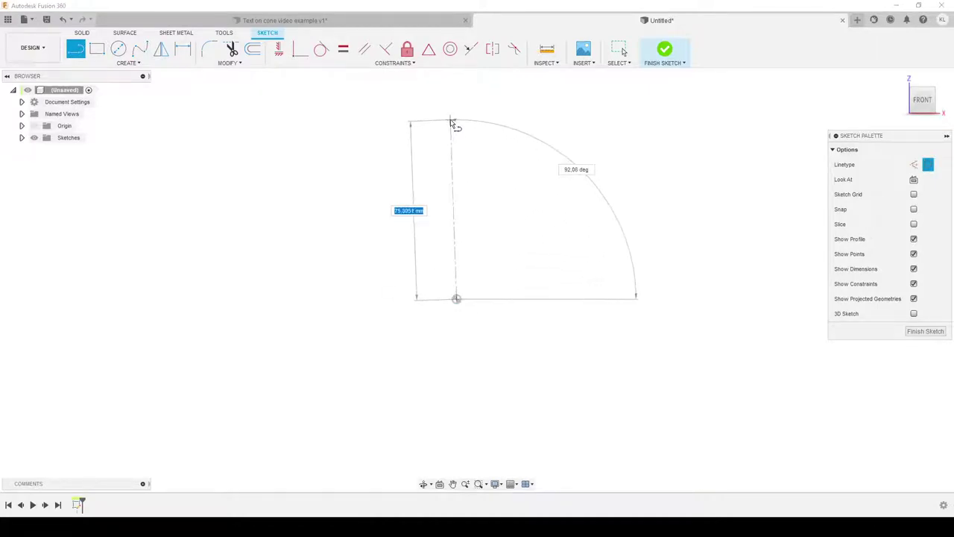
click(457, 119)
key(Escape)
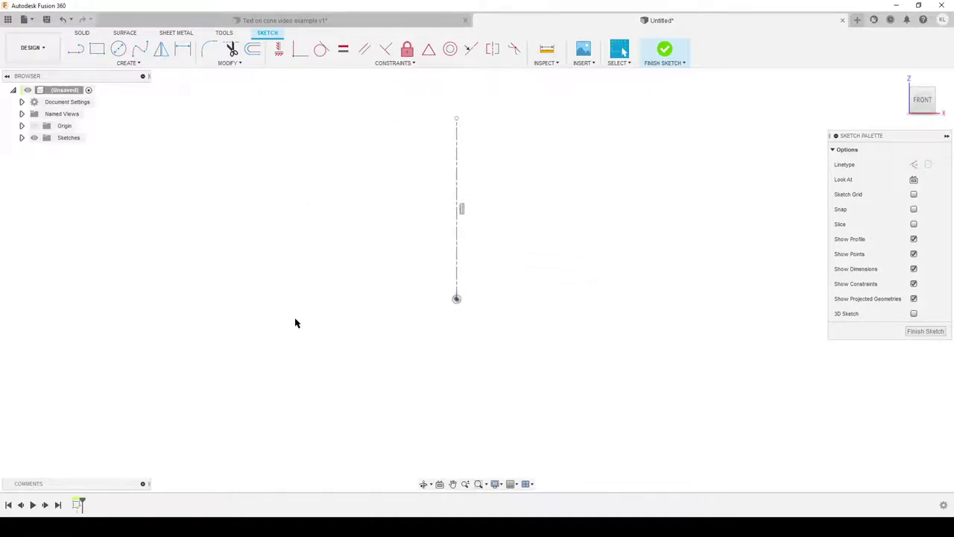
Step: Sketch a closed cone profile beside the centerline, with slanted top and outer edges and vertical sides, and finish the sketch
key(l)
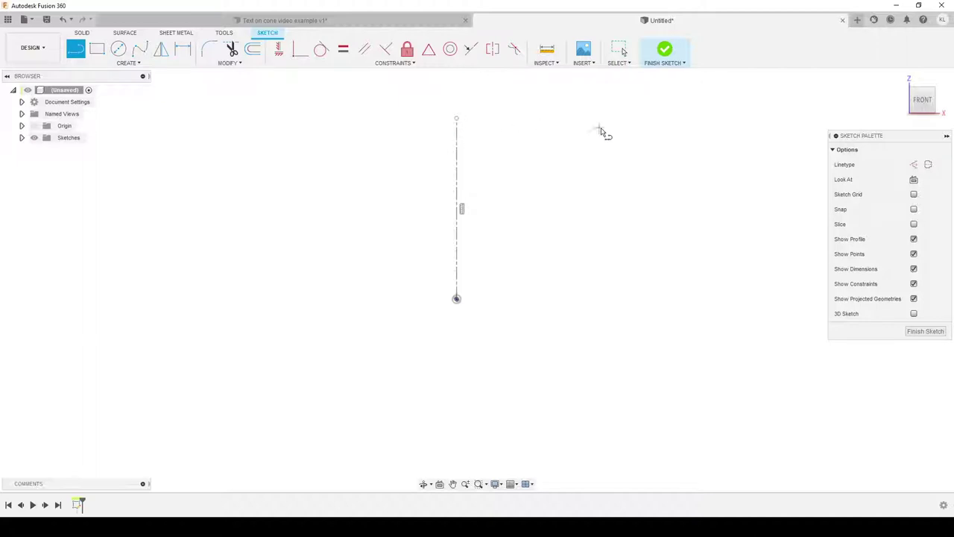
mouse_move(618, 119)
mouse_down()
mouse_move(553, 145)
mouse_move(555, 280)
mouse_move(484, 303)
mouse_move(456, 301)
mouse_move(556, 299)
mouse_up()
click(726, 299)
click(724, 244)
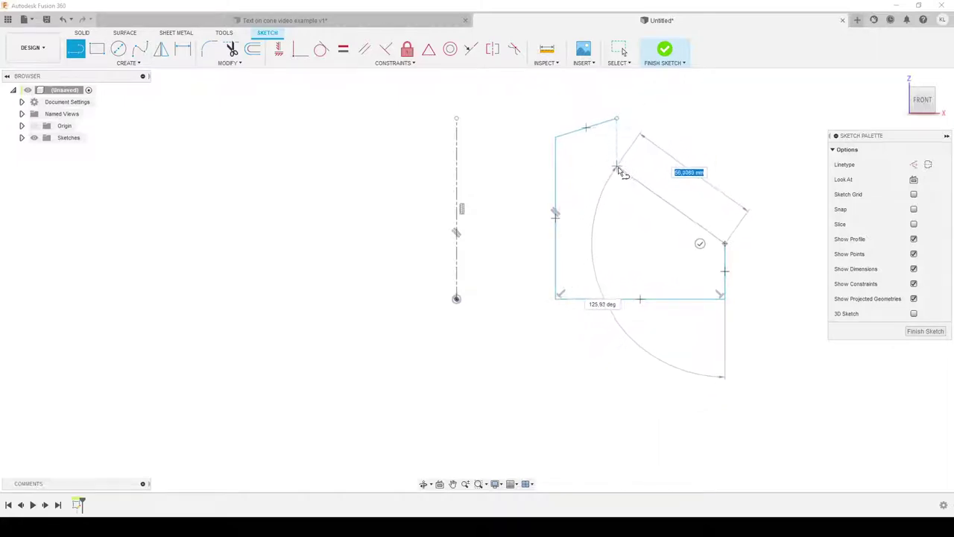
click(617, 156)
click(616, 120)
click(916, 331)
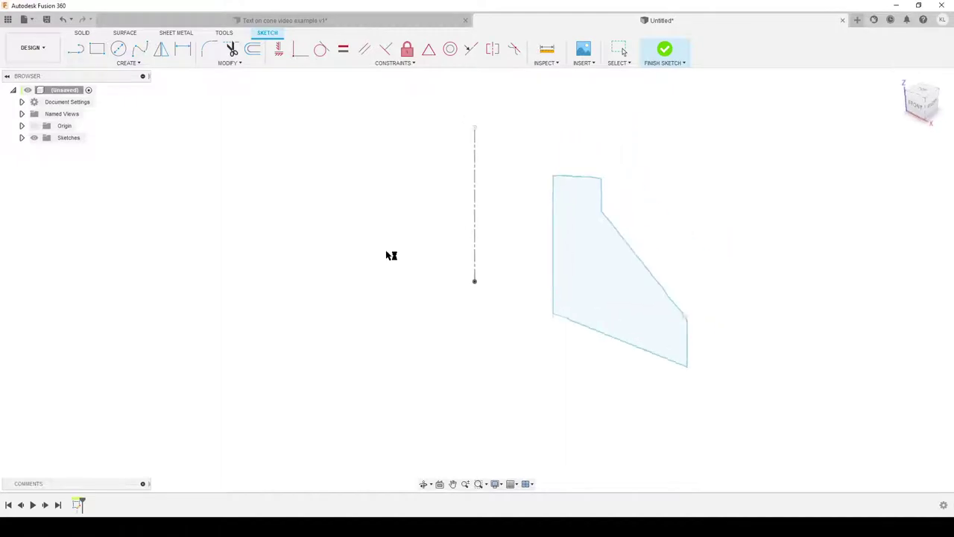
Step: Revolve the profile 360 degrees around the centerline as a new body
text(srev)
click(432, 333)
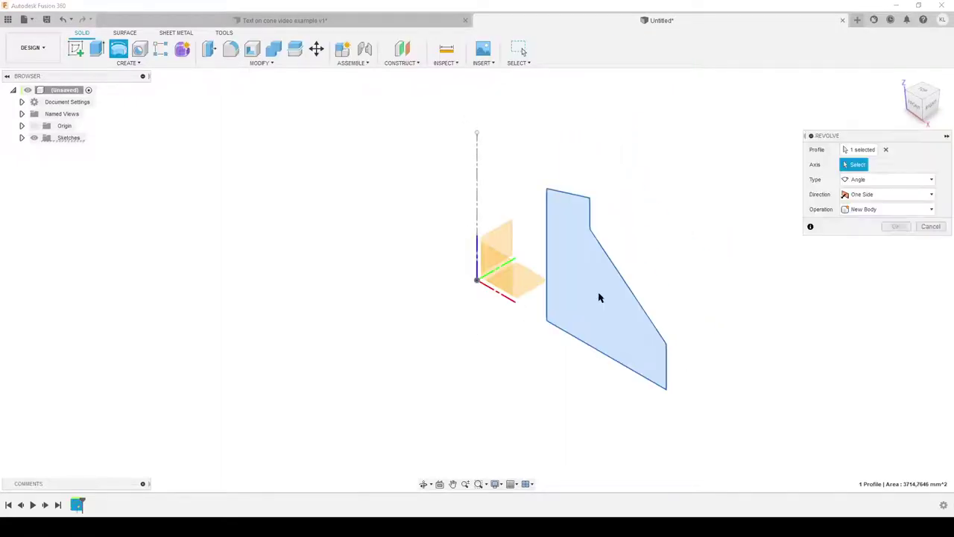
click(476, 162)
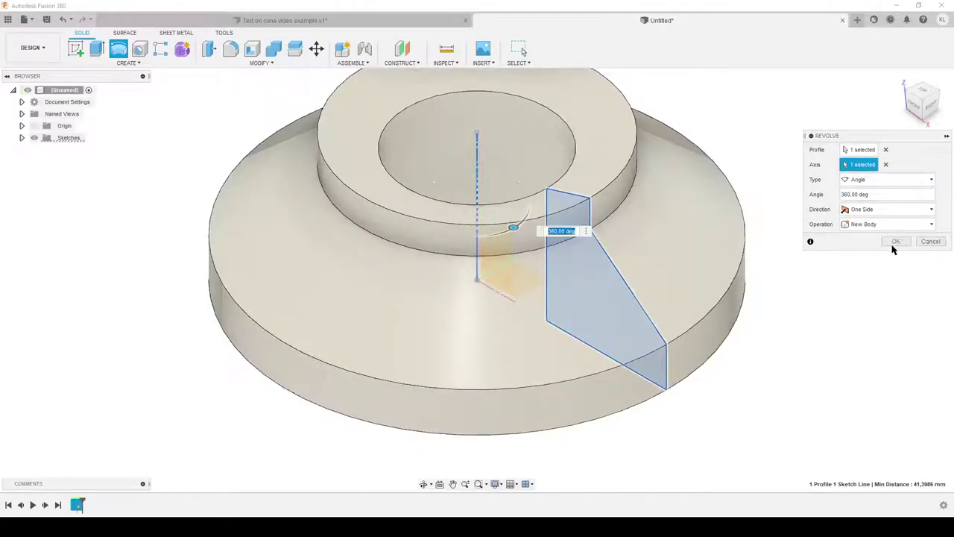
click(895, 241)
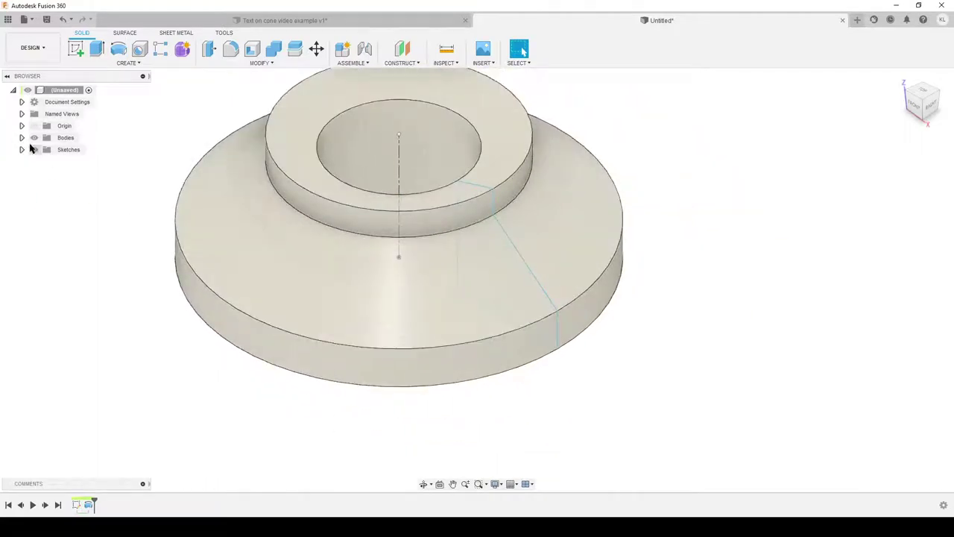
Step: Hide Sketch1 so only the revolved body is shown in full
click(22, 149)
click(22, 138)
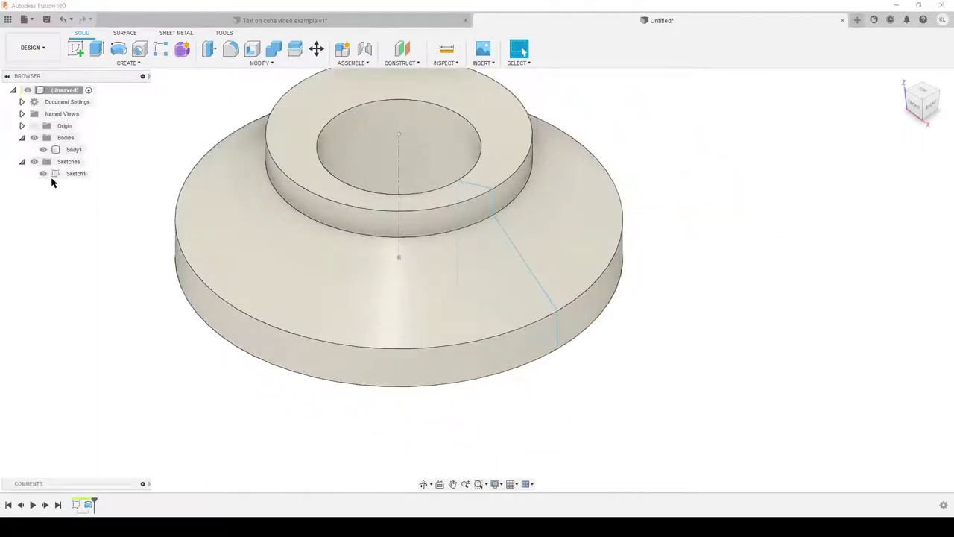
click(74, 149)
key(F6)
shift+middle_drag(532, 330, 549, 320)
click(250, 335)
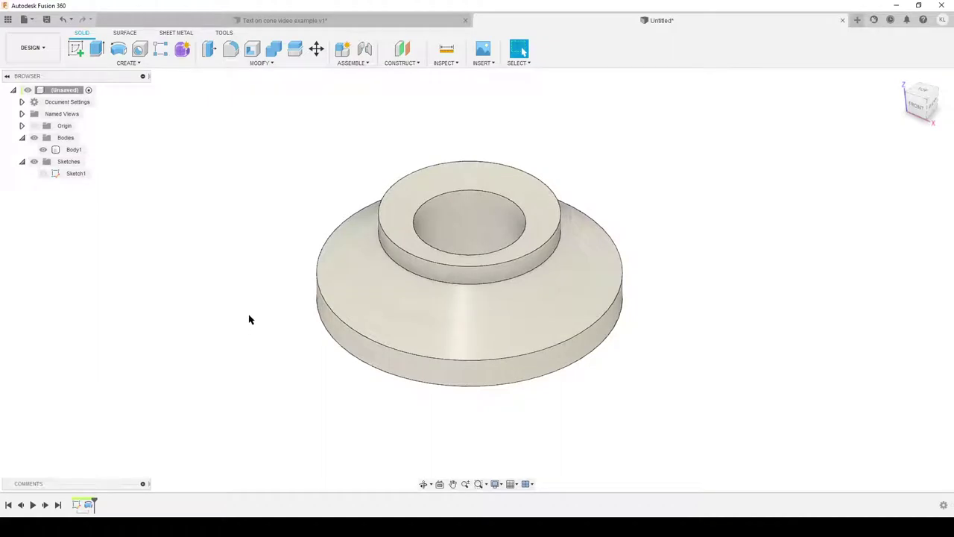
Step: Start a Tangent Plane construction for the revolved body
click(422, 302)
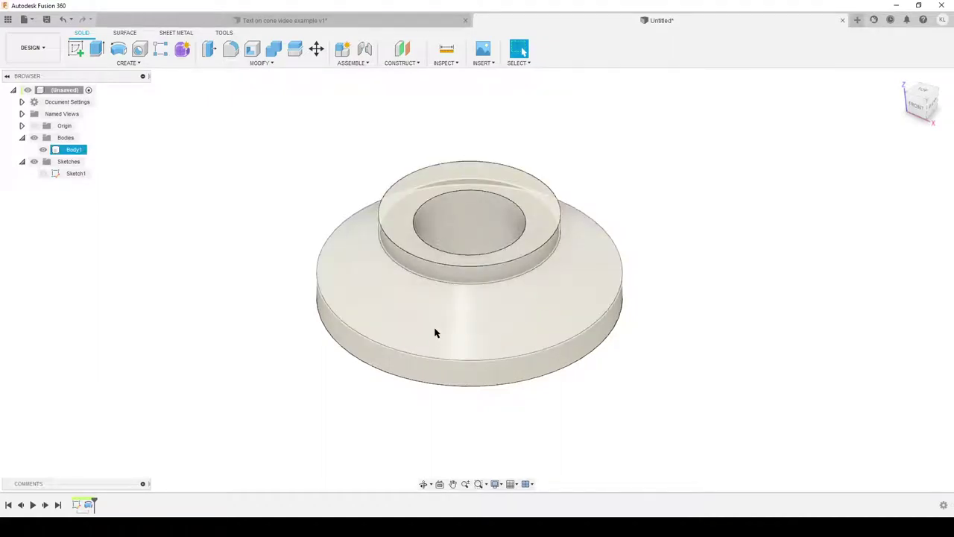
click(277, 235)
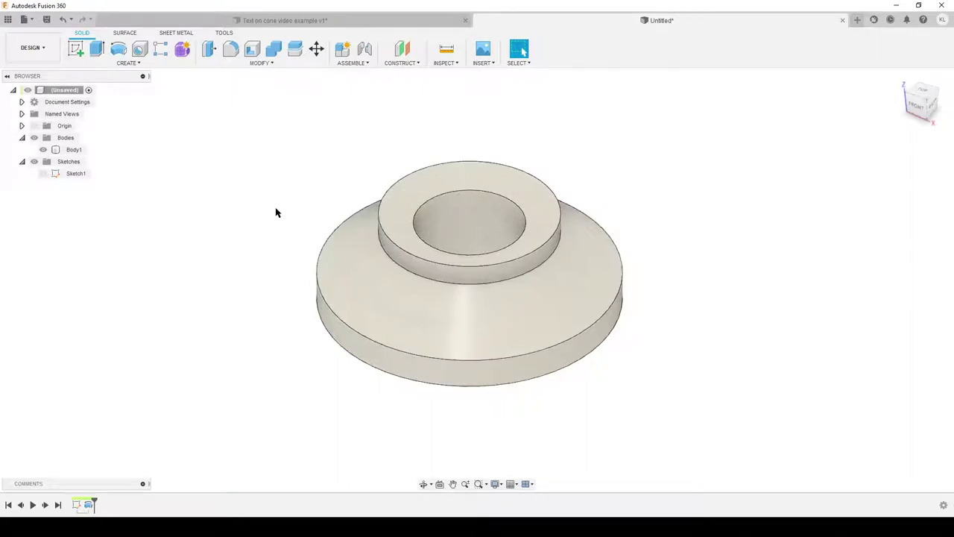
click(401, 66)
click(351, 63)
click(403, 64)
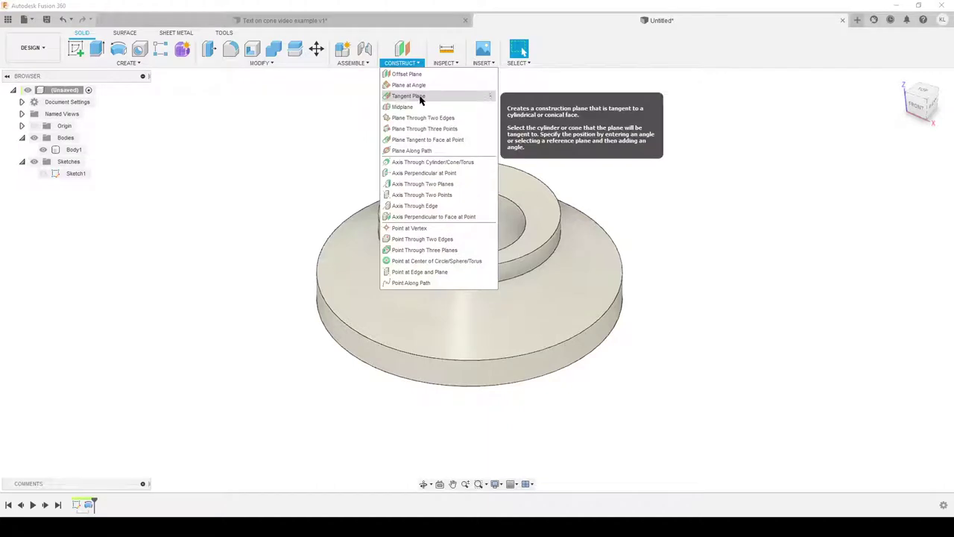
click(408, 96)
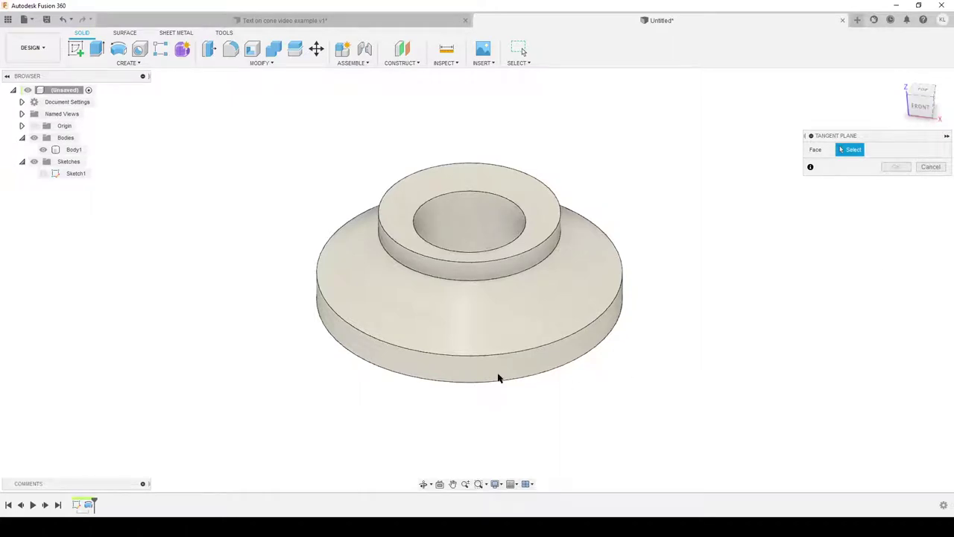
click(462, 324)
mouse_move(488, 393)
shift+middle_down()
mouse_move(527, 398)
mouse_move(453, 390)
mouse_move(521, 390)
mouse_move(485, 392)
shift+middle_up()
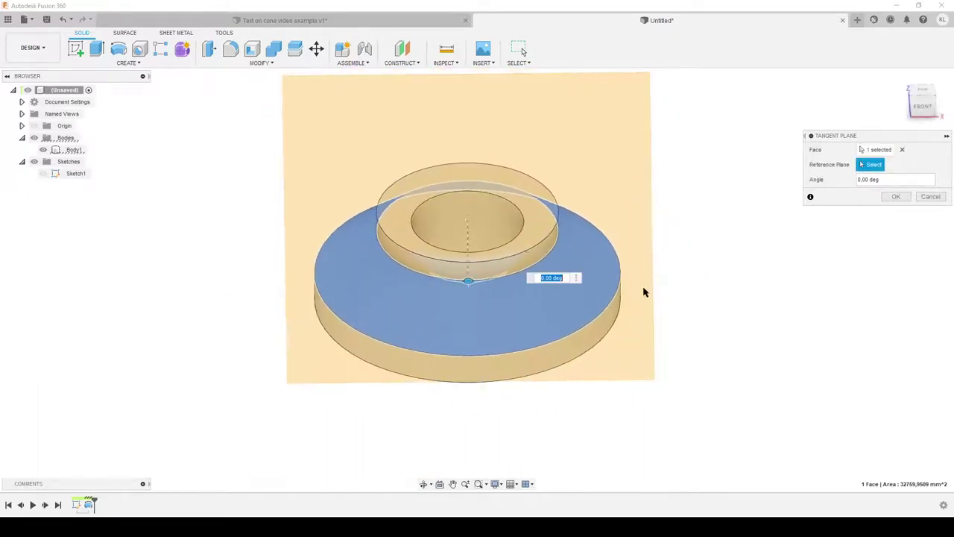
click(899, 150)
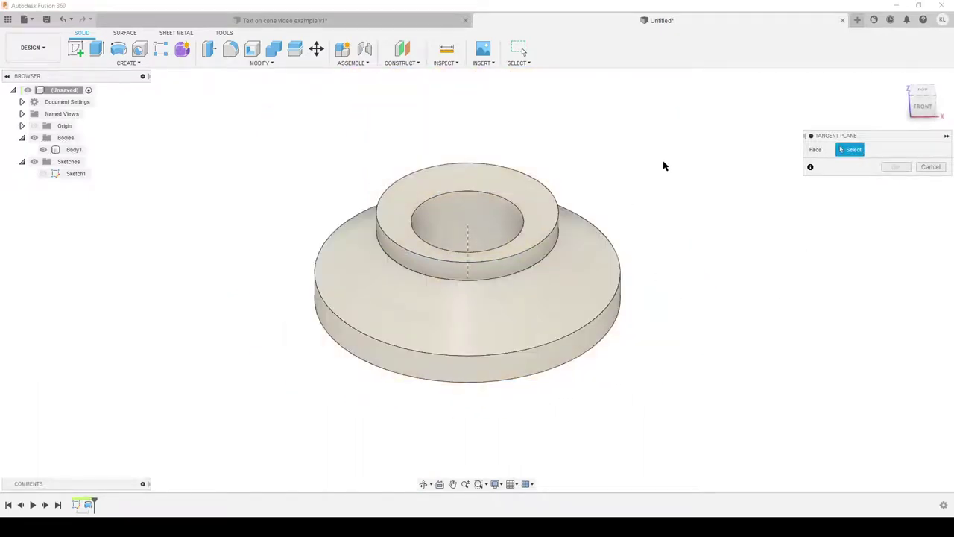
shift+middle_drag(712, 345, 633, 347)
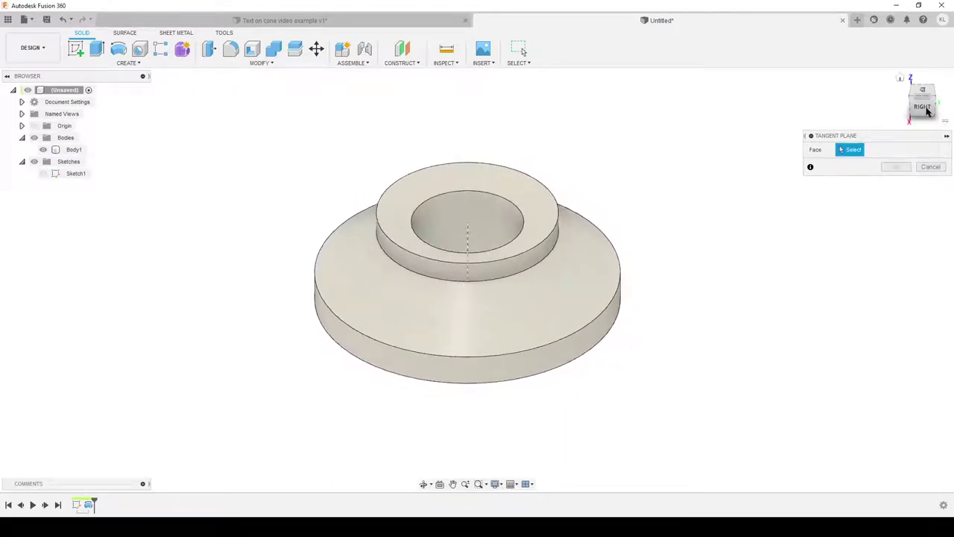
click(524, 349)
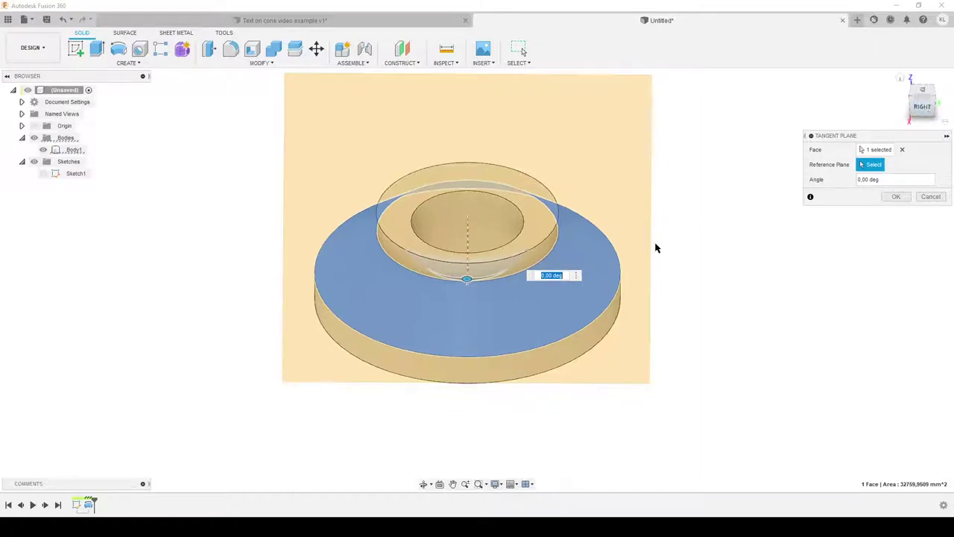
shift+middle_drag(457, 334, 543, 320)
click(903, 150)
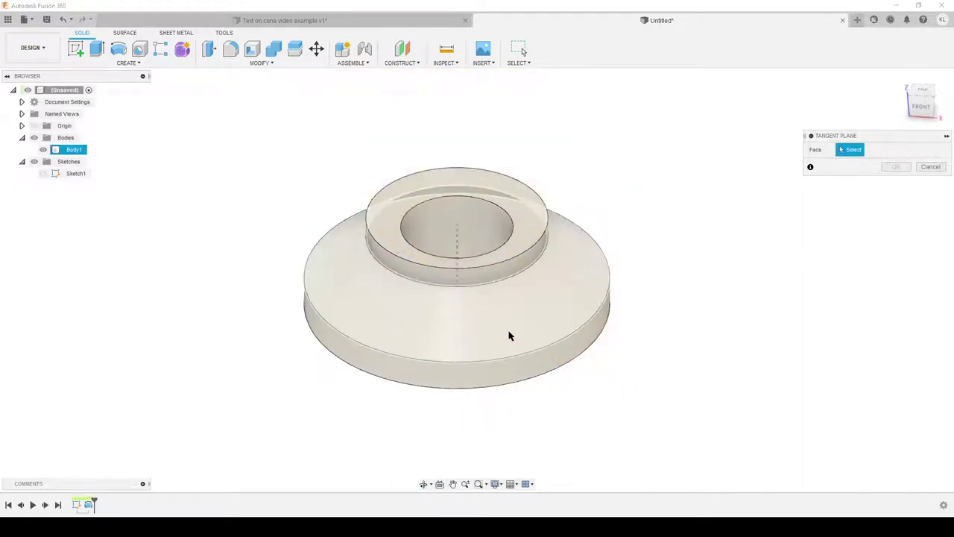
Step: Create the tangent construction plane on the outer conical face at an angle of 0 degrees
click(460, 320)
shift+middle_drag(767, 284, 734, 298)
shift+middle_drag(777, 254, 730, 296)
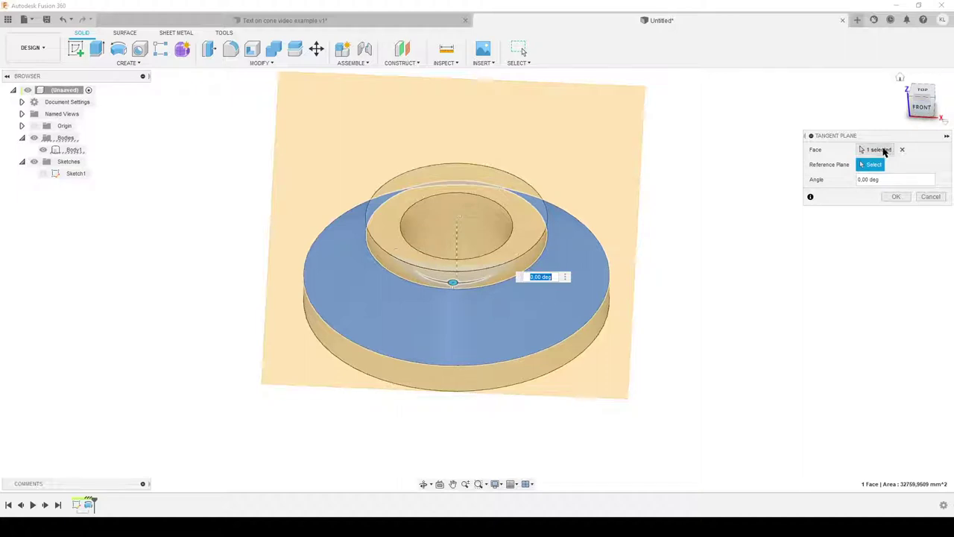
shift+middle_drag(671, 260, 869, 251)
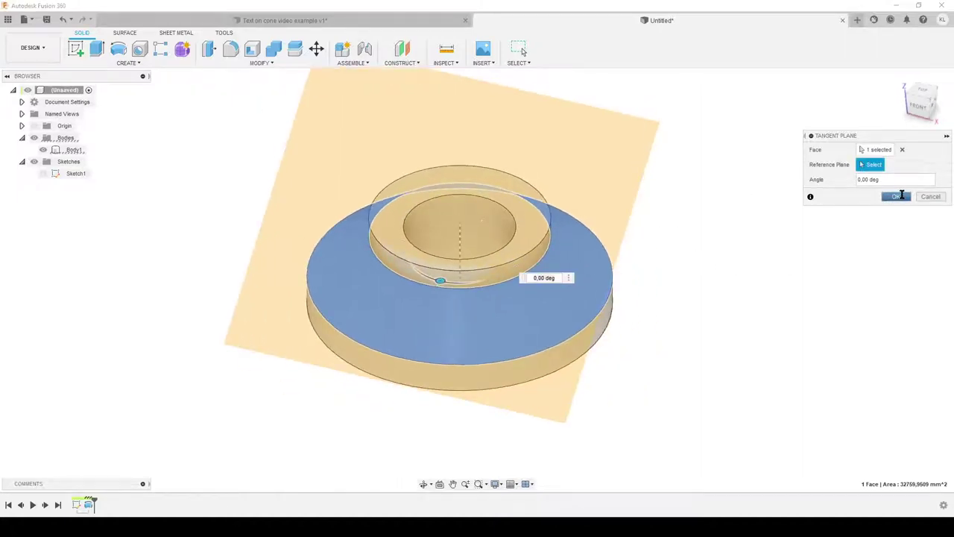
click(897, 196)
Step: Start a new sketch on the tangent construction plane
click(75, 48)
click(497, 102)
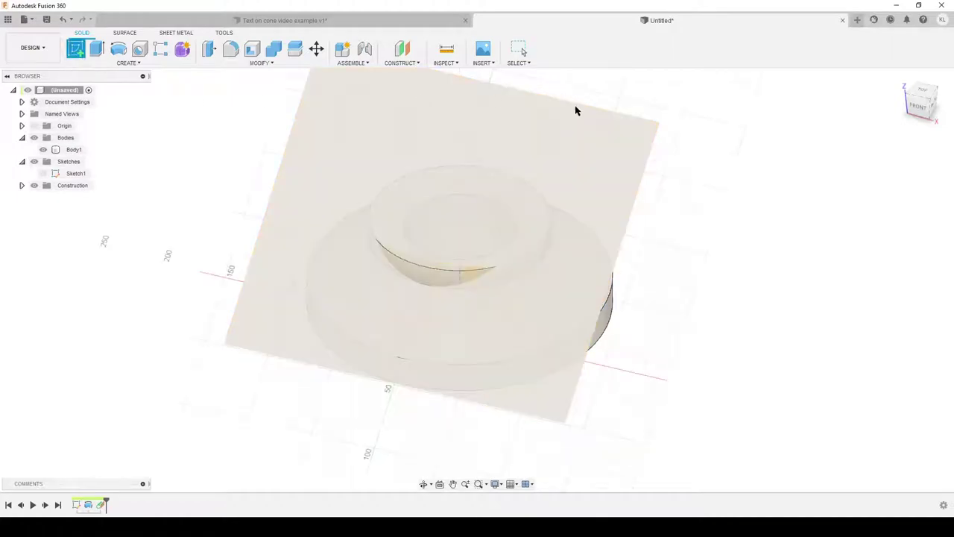
click(571, 131)
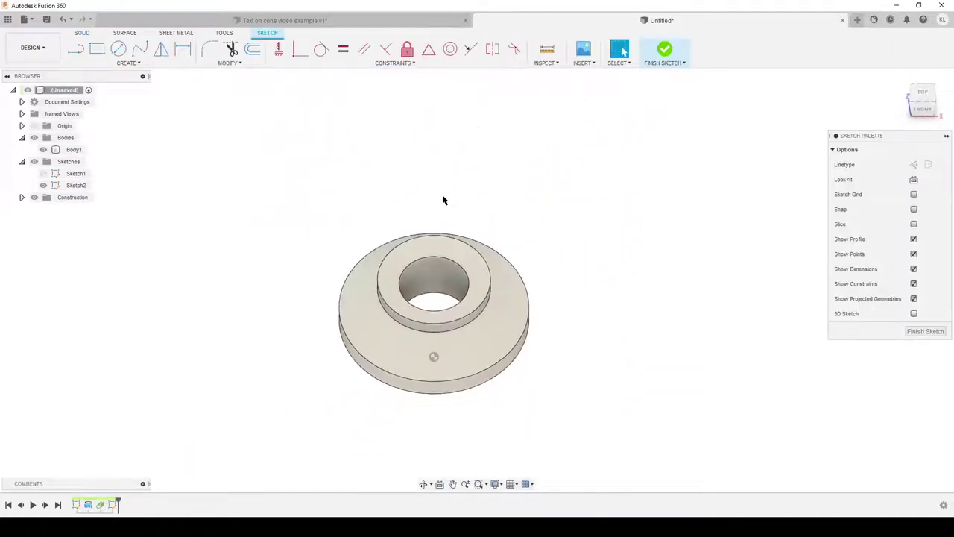
Step: Project the conical face's edges into the sketch and hide the body
key(p)
scroll(511, 331, up, 5)
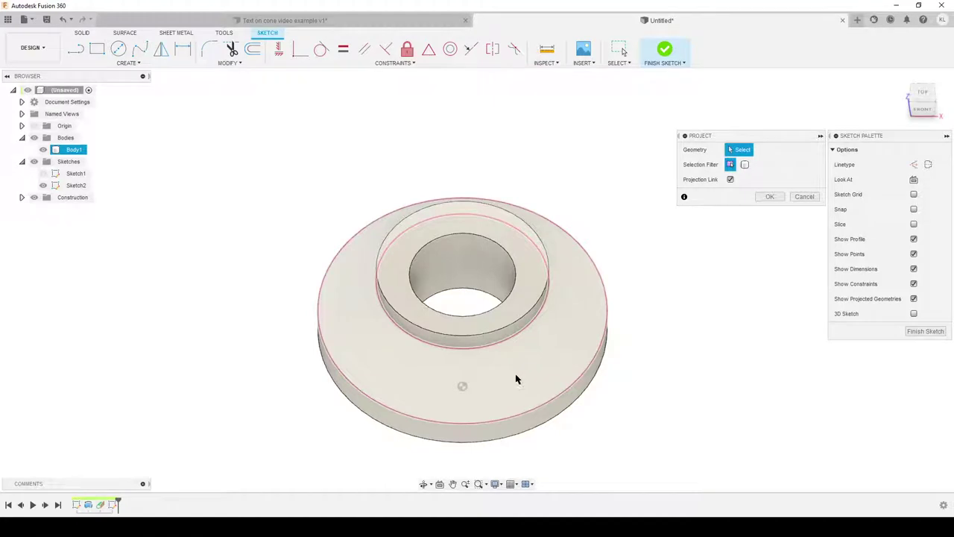
mouse_move(628, 427)
shift+middle_down()
mouse_move(549, 416)
mouse_move(539, 389)
shift+middle_up()
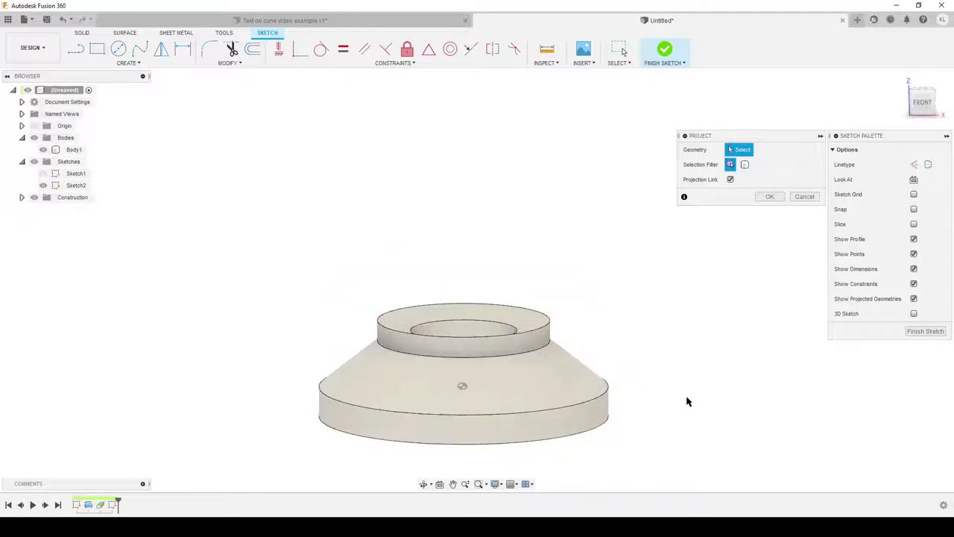
shift+middle_drag(697, 394, 693, 437)
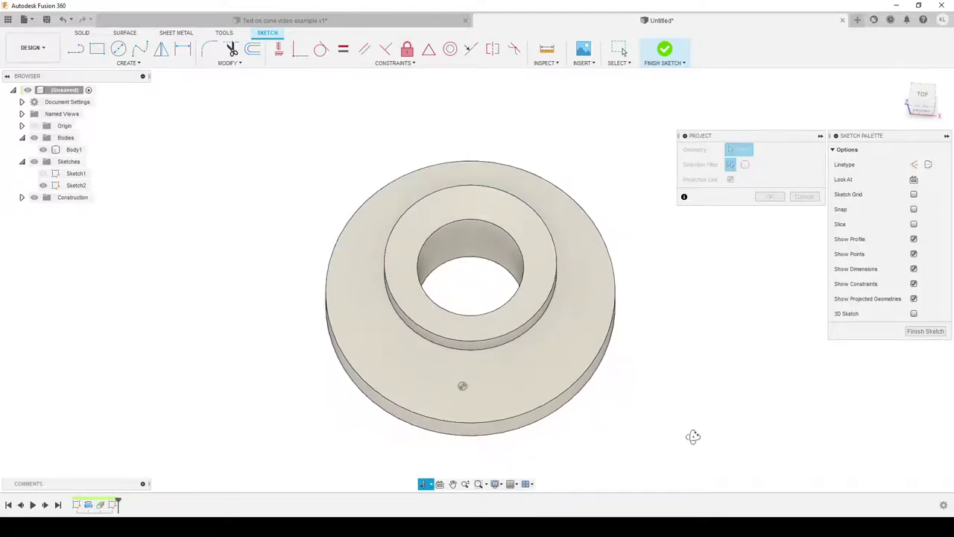
click(548, 360)
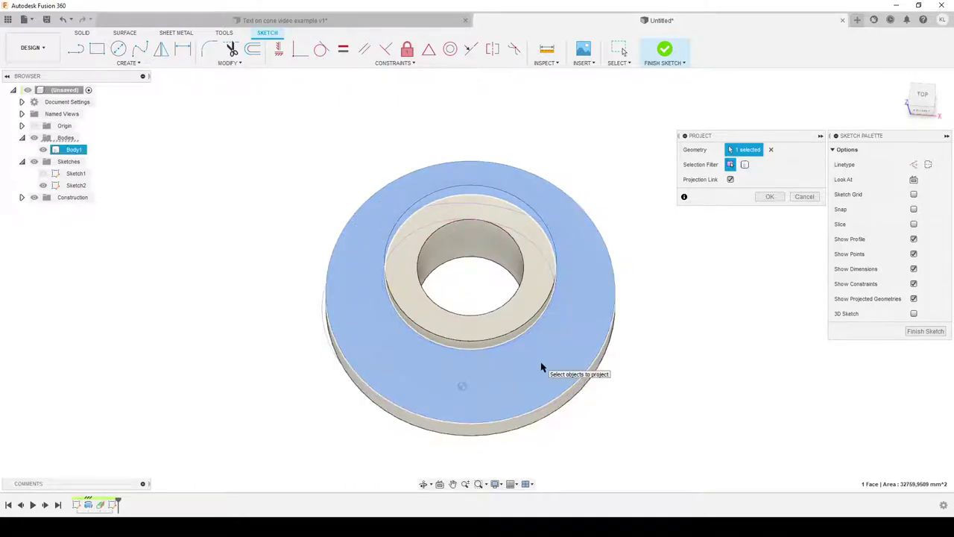
click(768, 196)
click(43, 150)
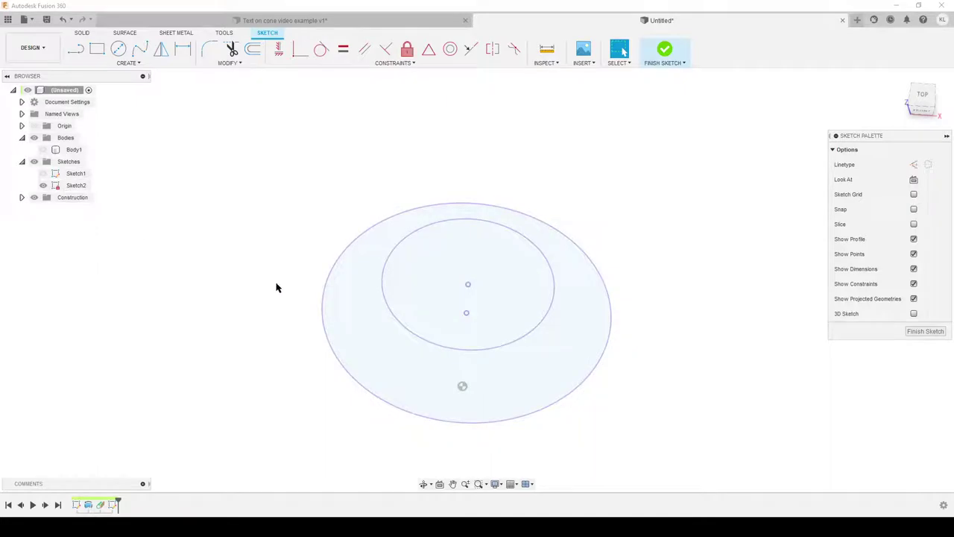
Step: Draw a horizontal line across the outer projected ellipse and make it coincident with that ellipse's center point
key(l)
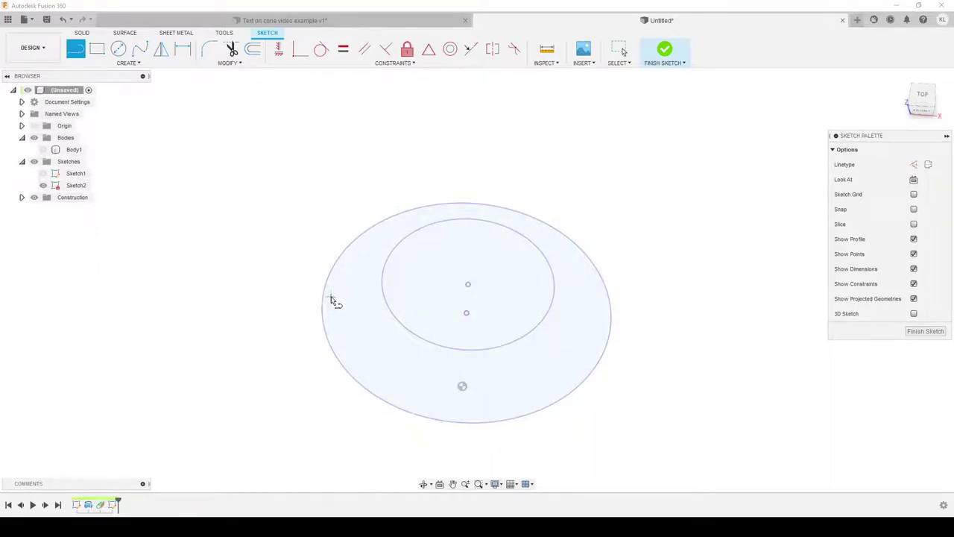
click(914, 180)
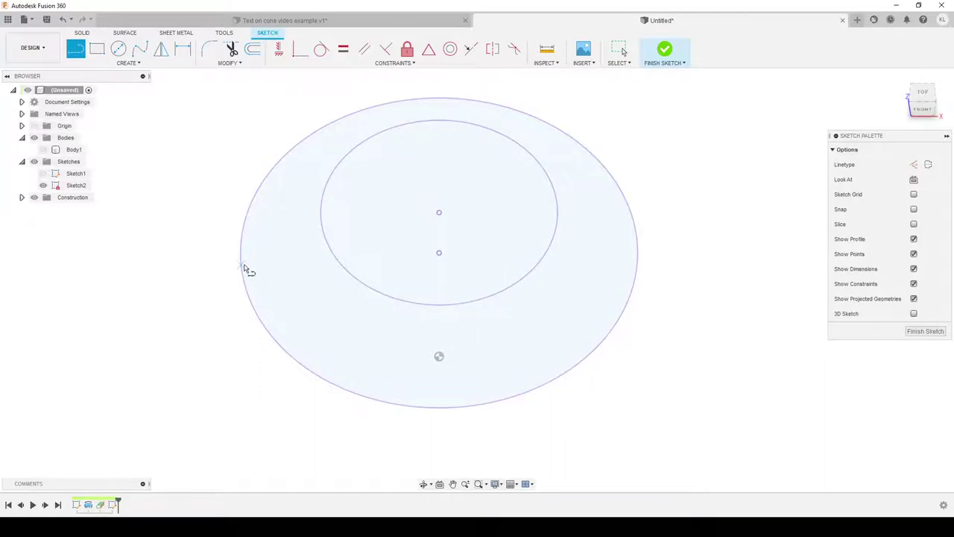
click(241, 264)
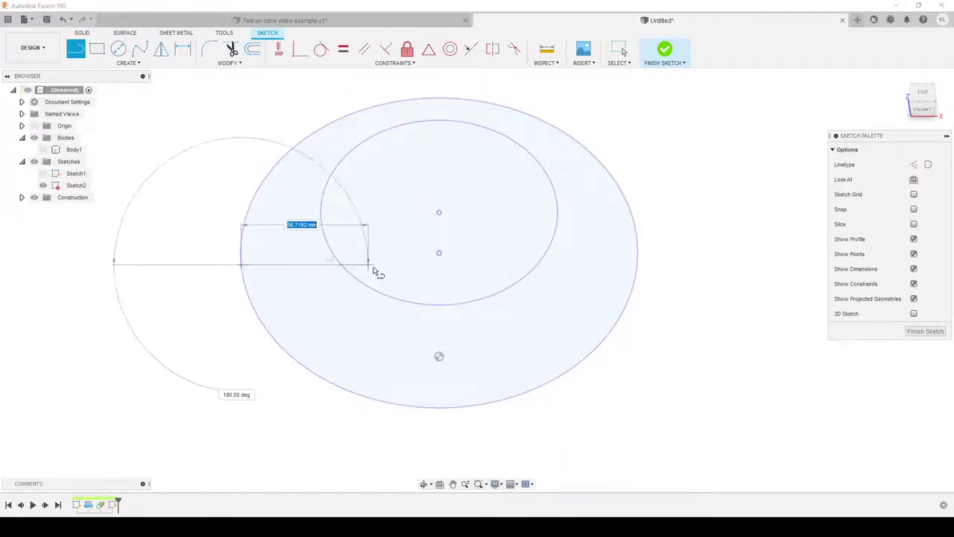
double_click(637, 265)
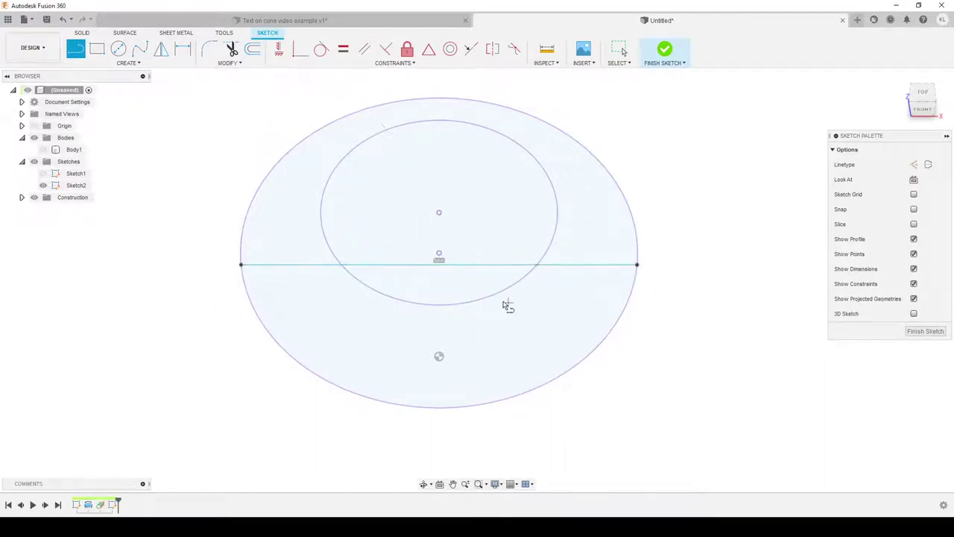
click(300, 49)
click(445, 264)
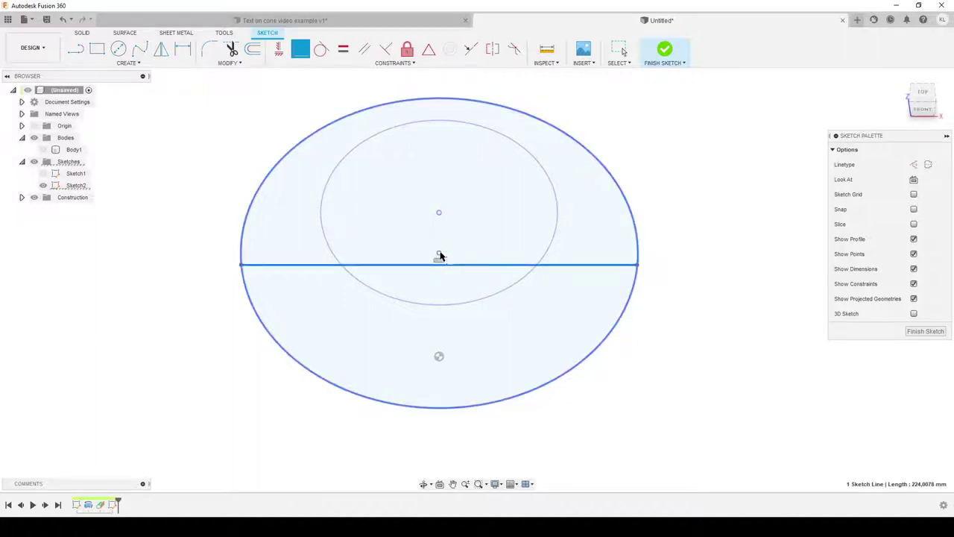
drag(439, 255, 439, 253)
Step: Draw a horizontal line across the inner projected ellipse and make it coincident with that ellipse's center point
key(l)
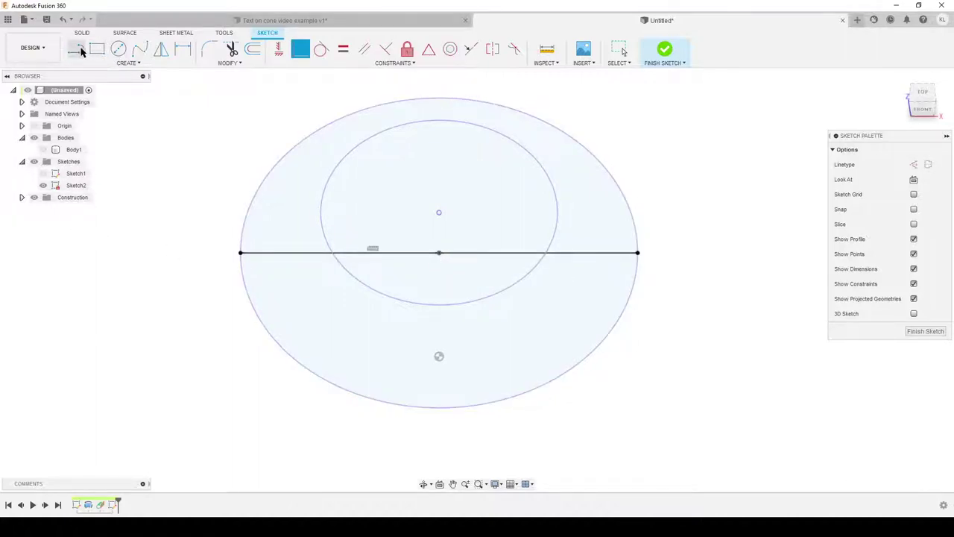
click(324, 192)
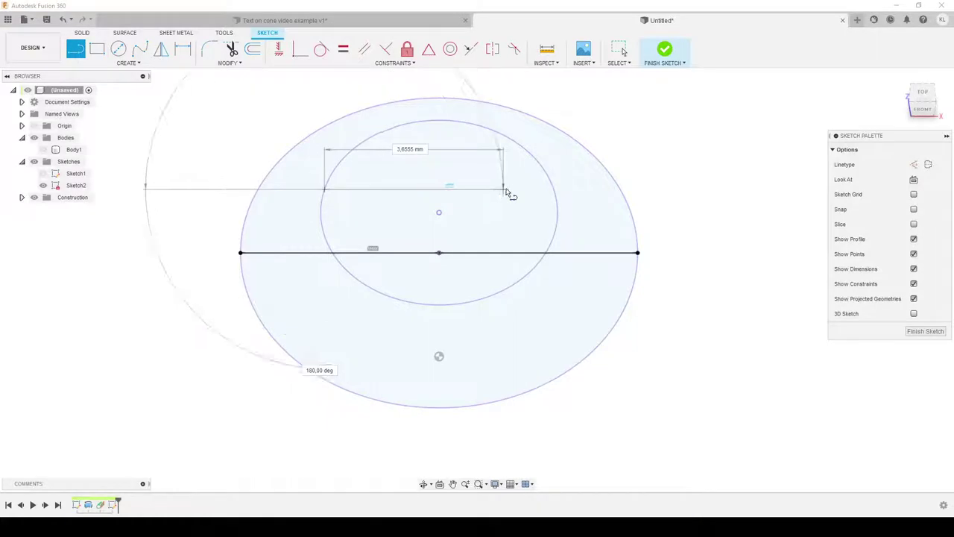
click(554, 190)
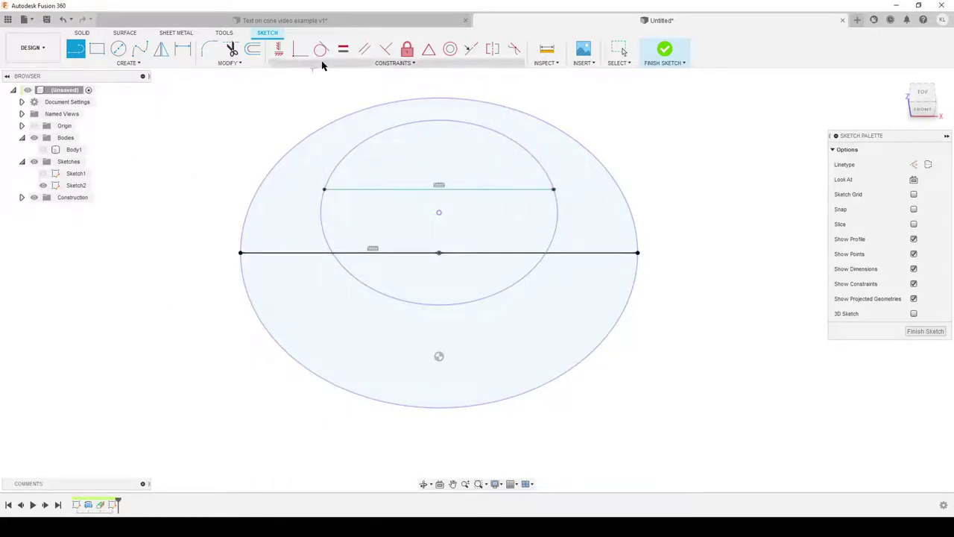
click(302, 64)
click(300, 54)
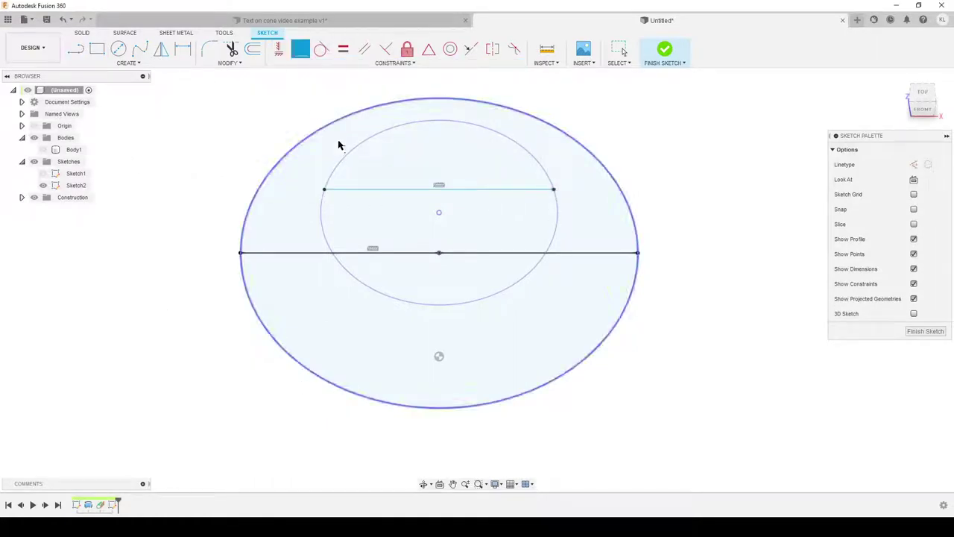
click(466, 190)
click(439, 213)
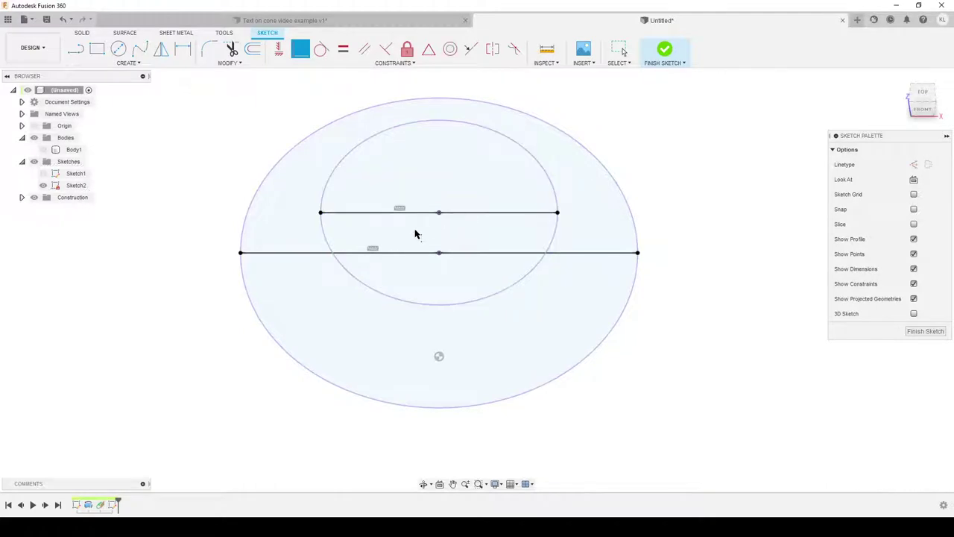
Step: Draw two lines from the ends of the outer ellipse's horizontal line that meet at an apex above the ellipses
scroll(414, 253, down, 3)
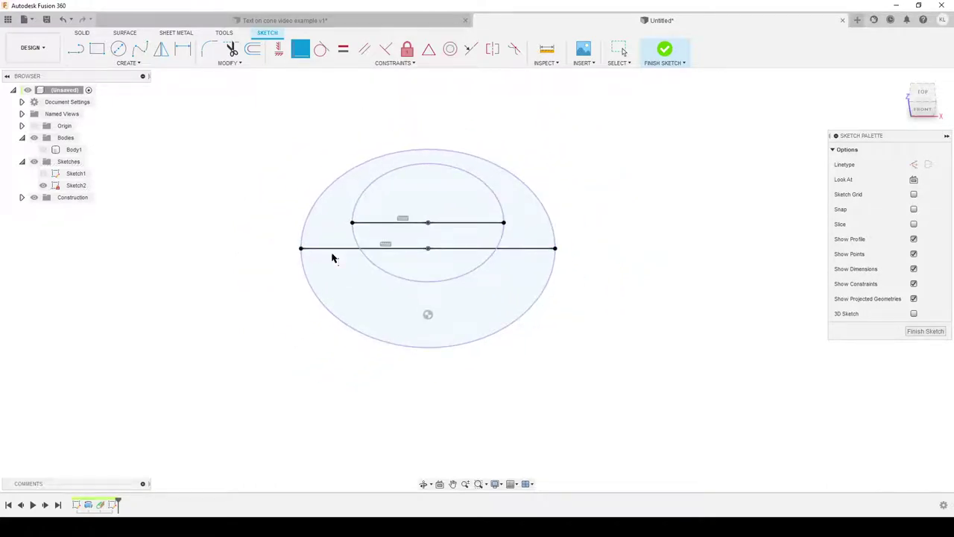
key(l)
middle_drag(347, 213, 339, 274)
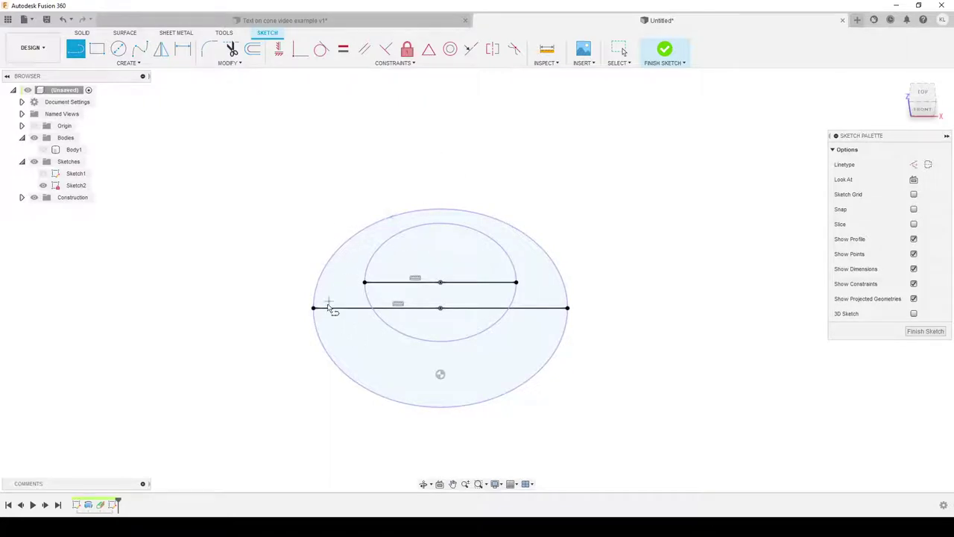
click(314, 308)
click(448, 152)
click(568, 308)
Step: Make the two slanted lines coincident with the corresponding endpoints of the inner ellipse's horizontal line
click(300, 48)
click(419, 190)
click(366, 283)
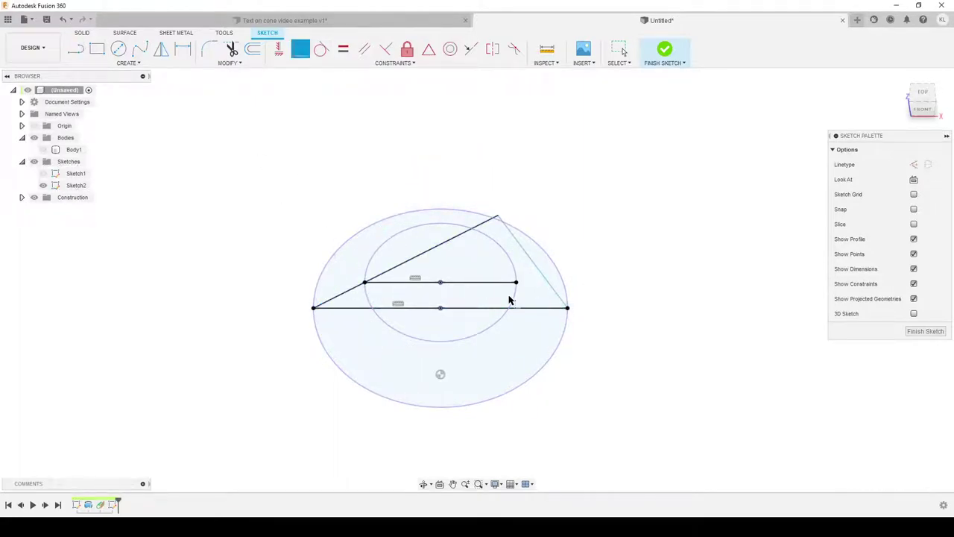
click(537, 270)
click(515, 283)
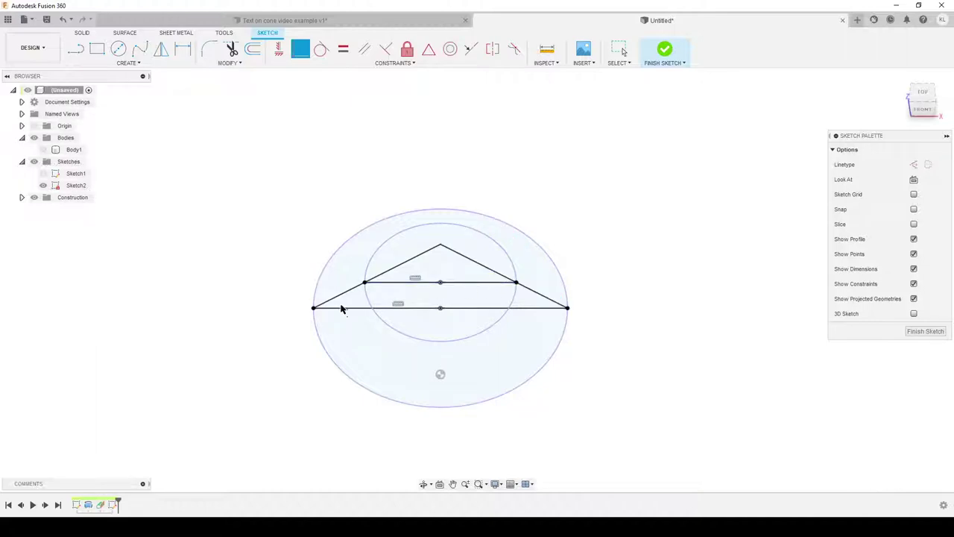
Step: Show the body temporarily to examine how the sketch lines relate to the conical face
click(43, 149)
mouse_move(115, 243)
shift+middle_down()
mouse_move(226, 266)
mouse_move(254, 320)
shift+middle_up()
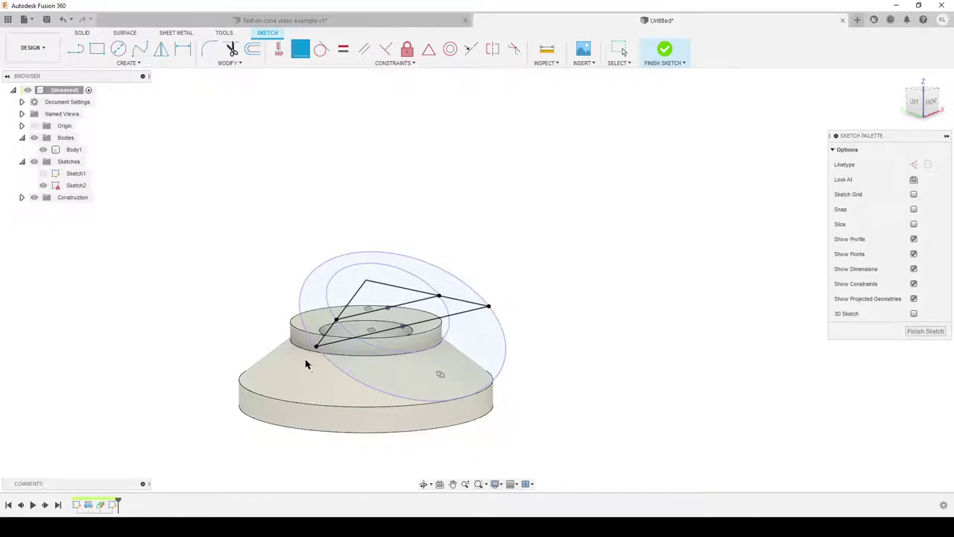
mouse_move(475, 344)
shift+middle_down()
mouse_move(454, 348)
mouse_move(445, 361)
shift+middle_up()
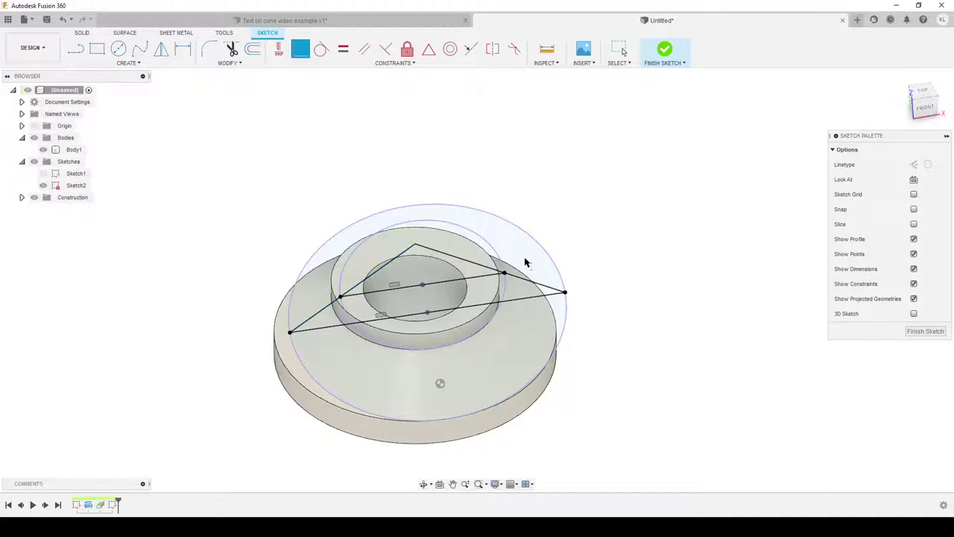
click(914, 180)
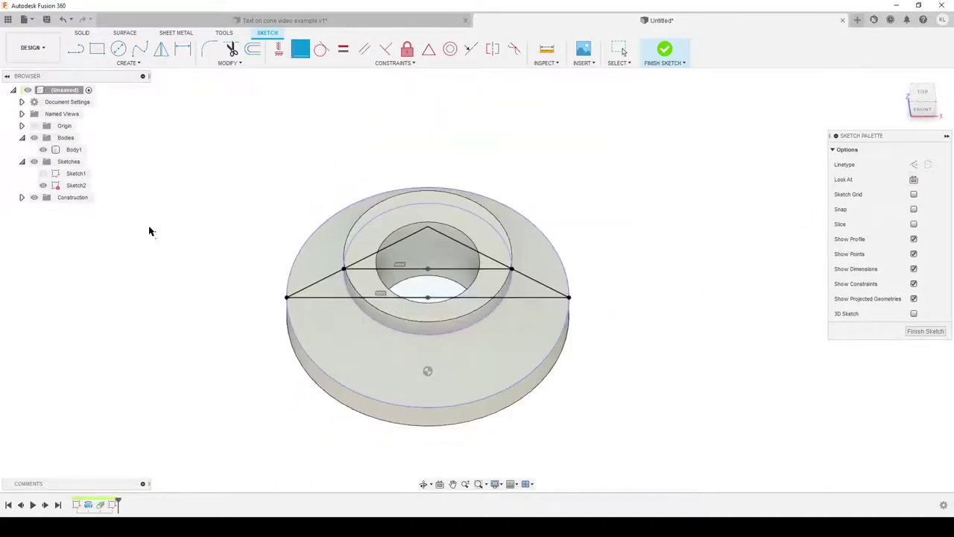
click(43, 150)
Step: Convert all projected ellipses and drawn lines in the sketch to construction geometry
drag(208, 153, 674, 443)
click(914, 164)
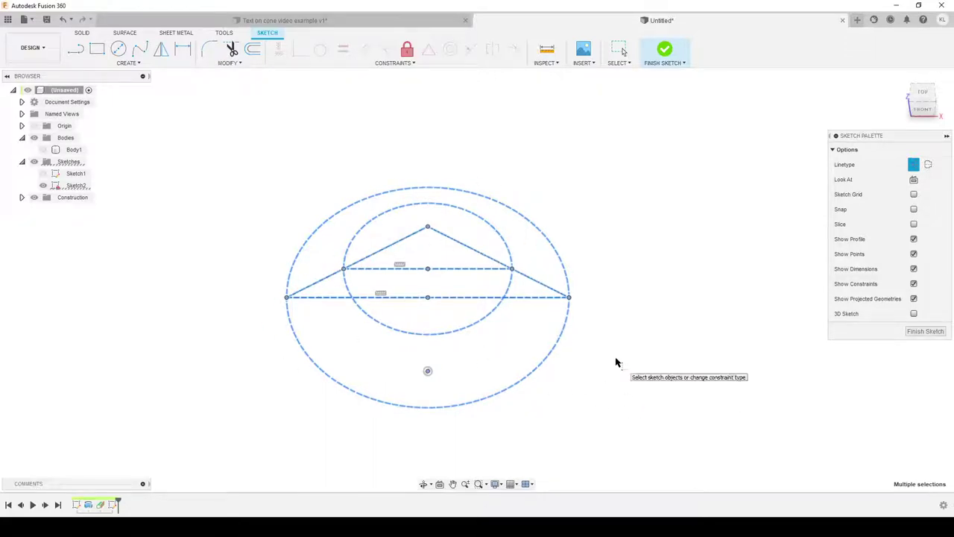
click(167, 132)
mouse_move(243, 148)
mouse_down()
mouse_move(618, 396)
mouse_move(648, 434)
mouse_up()
click(912, 196)
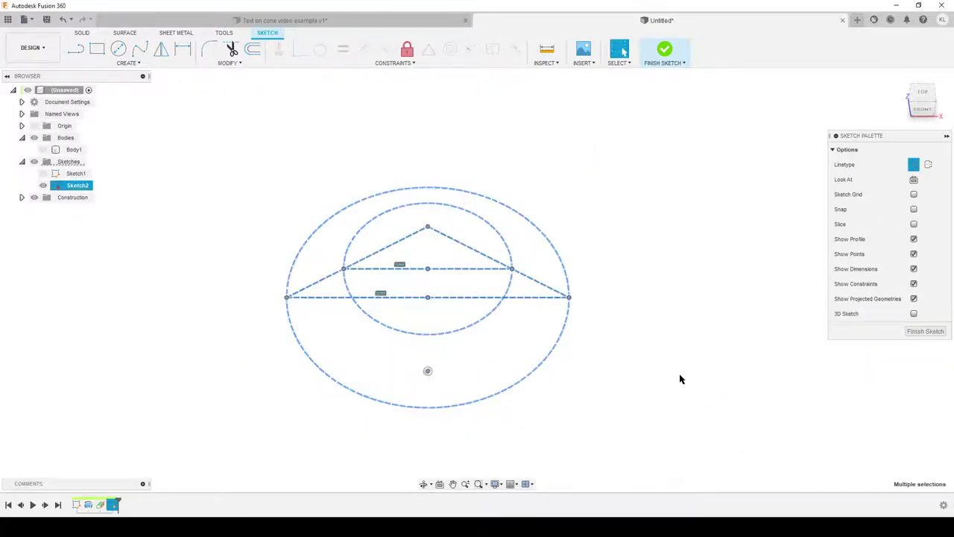
click(678, 378)
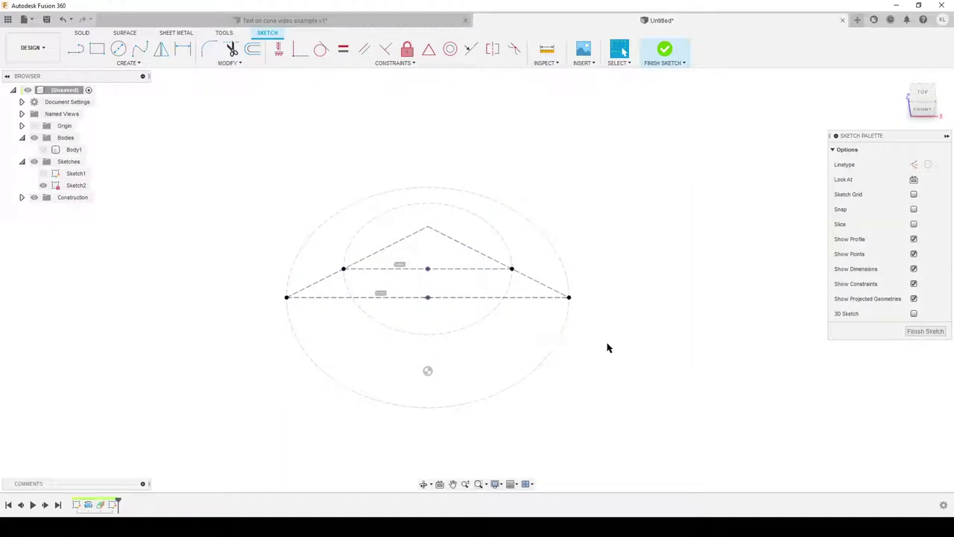
Step: Draw a center point arc centered on the triangle's apex, sweeping below the ellipses from one side to the other
text(s)
text(arc)
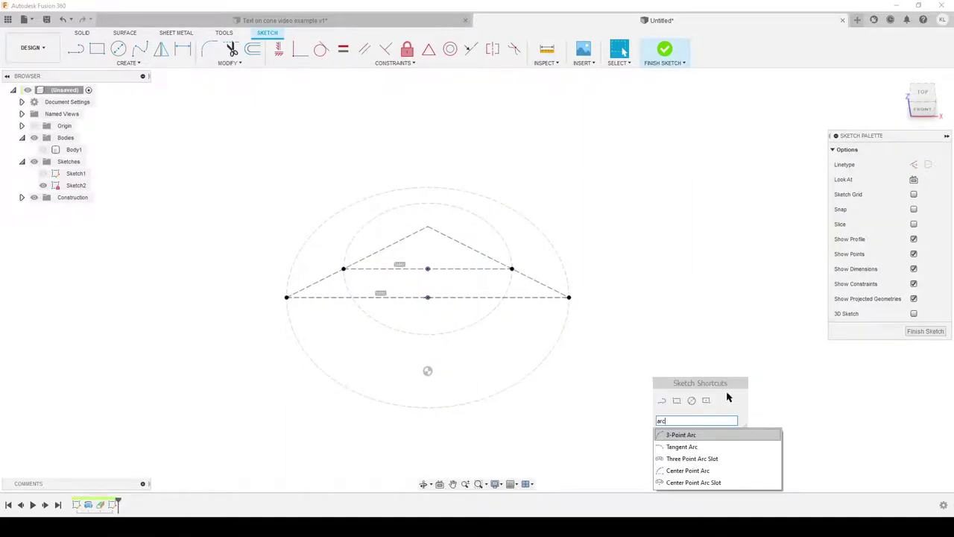
click(688, 470)
click(427, 227)
click(187, 269)
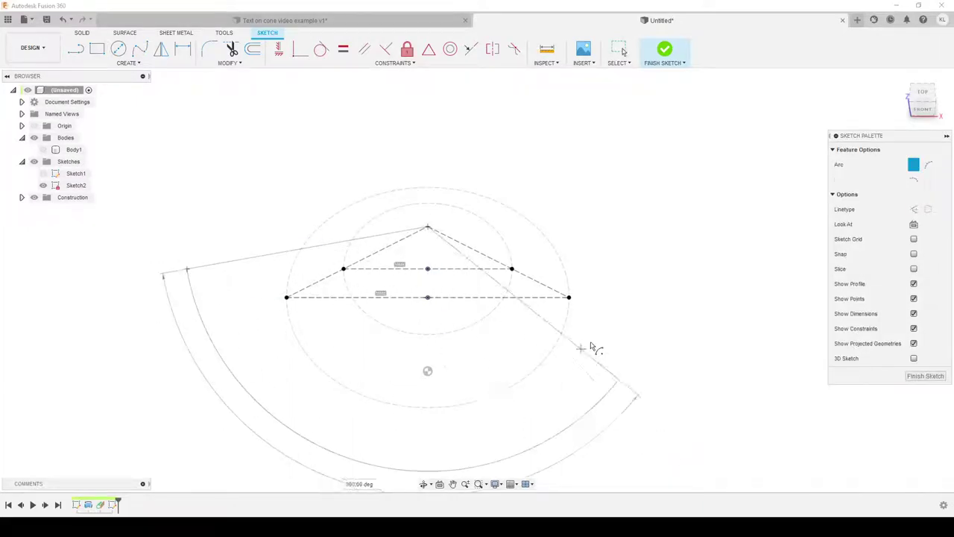
click(630, 264)
scroll(302, 386, down, 1)
middle_drag(261, 363, 258, 315)
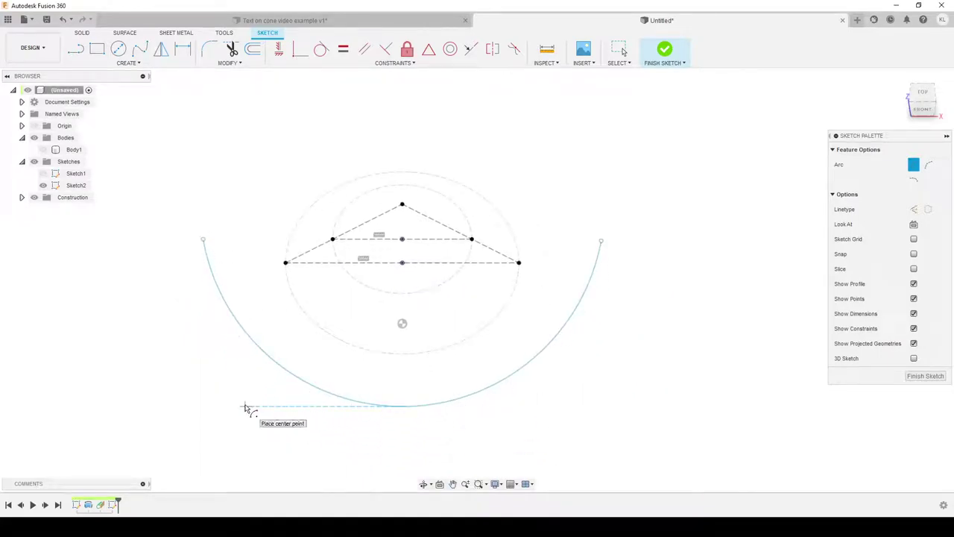
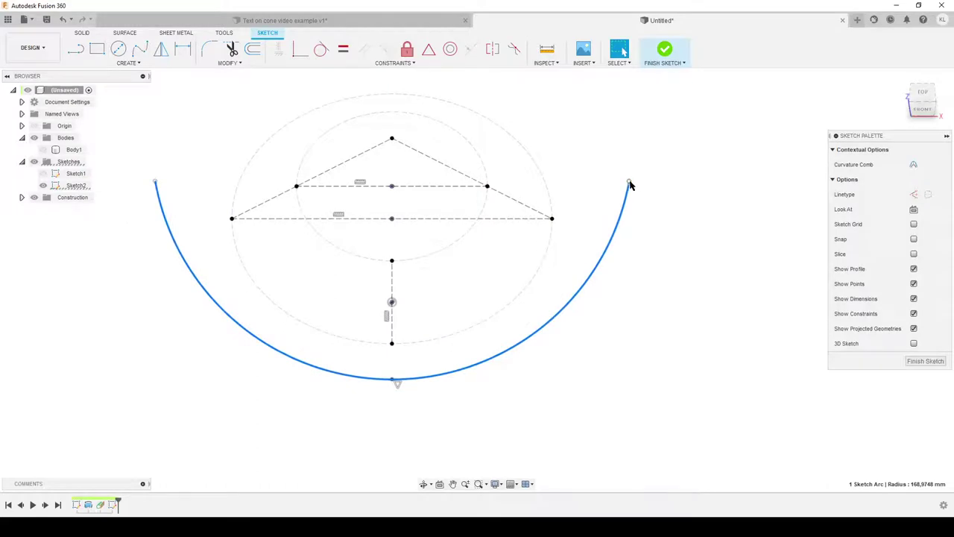
Step: Resize the arc to a radius of about 130 mm so its lowest point crosses the short vertical construction line
mouse_move(630, 185)
mouse_down()
mouse_move(534, 328)
mouse_move(586, 175)
mouse_move(584, 213)
mouse_move(592, 137)
mouse_up()
scroll(490, 385, down, 2)
scroll(491, 395, up, 2)
middle_drag(491, 395, 491, 408)
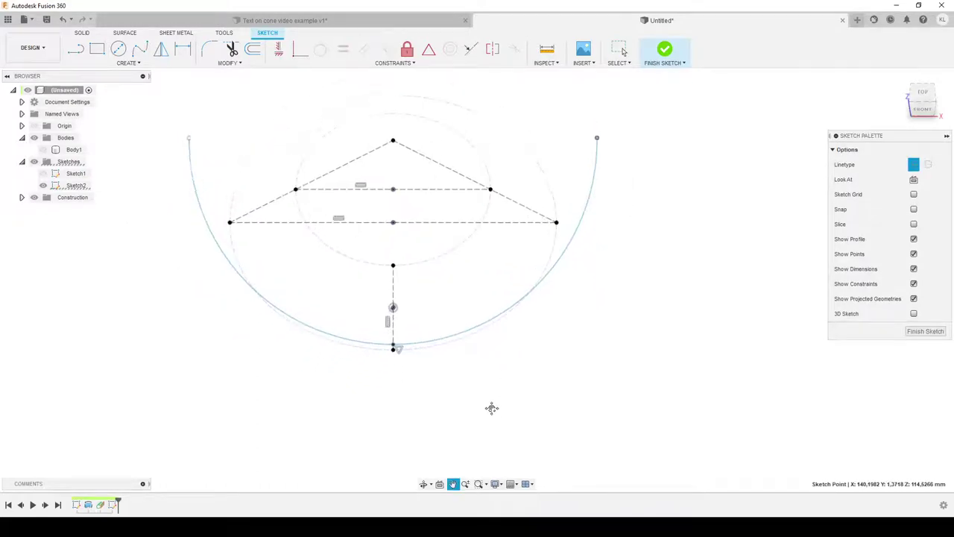
click(431, 350)
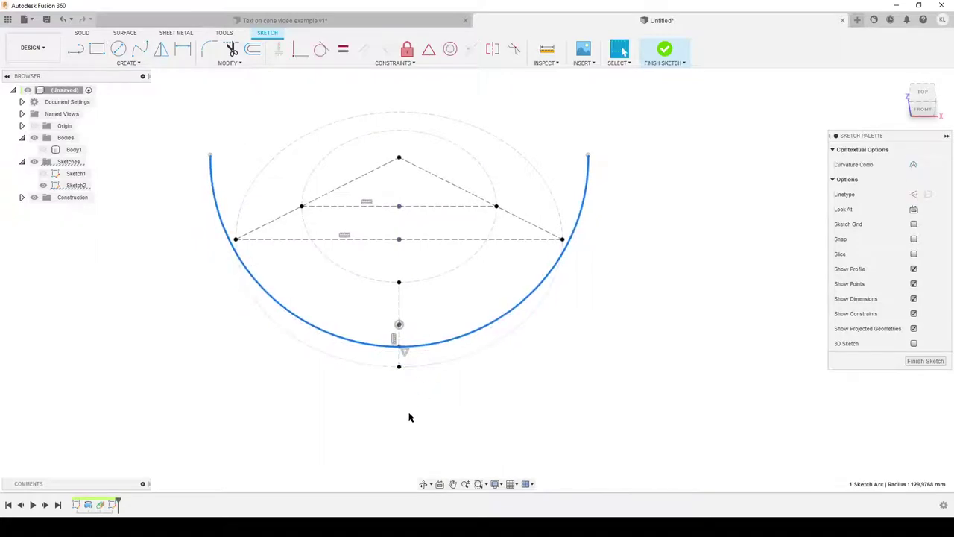
scroll(408, 415, down, 2)
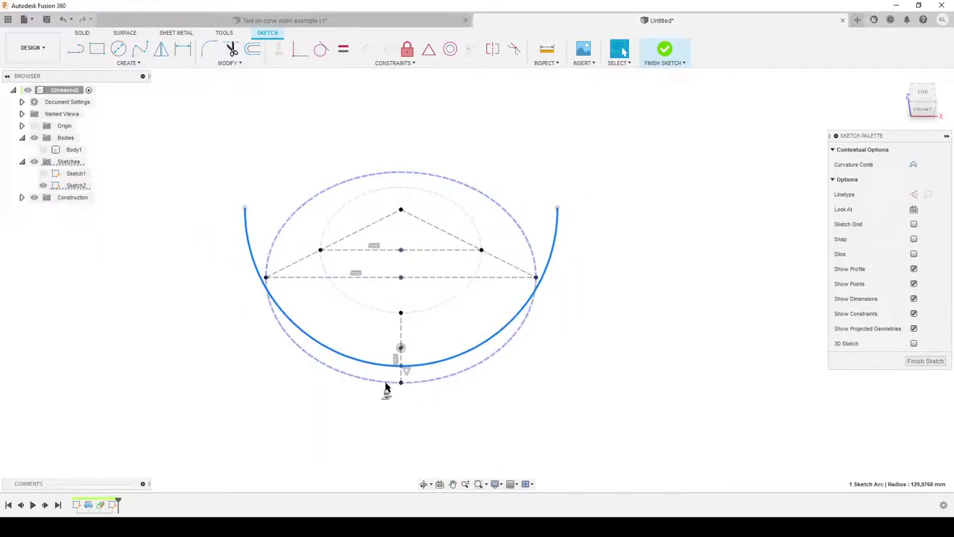
click(410, 424)
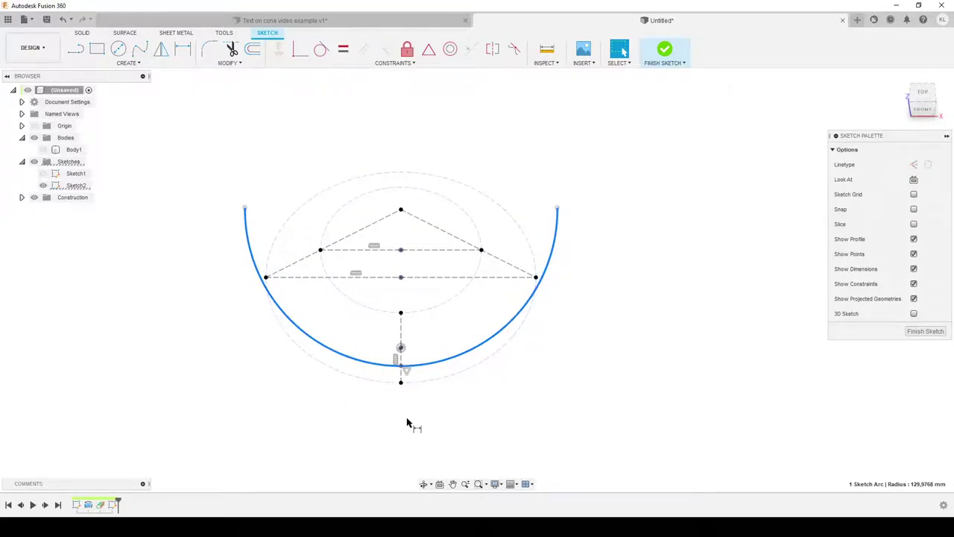
Step: Dimension the vertical distance between the arc's lowest point and the lower end of the short vertical construction line at 10 mm
key(d)
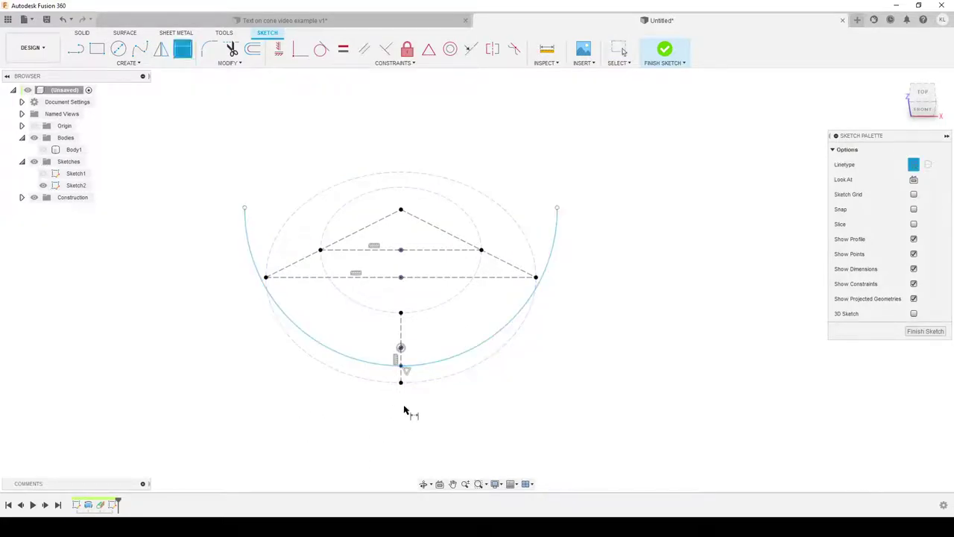
scroll(404, 409, up, 3)
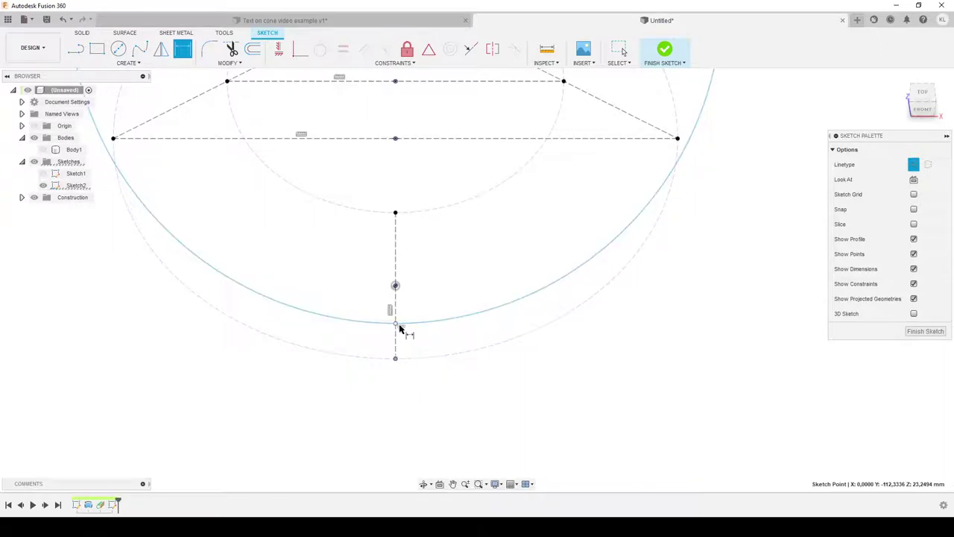
click(396, 325)
click(395, 358)
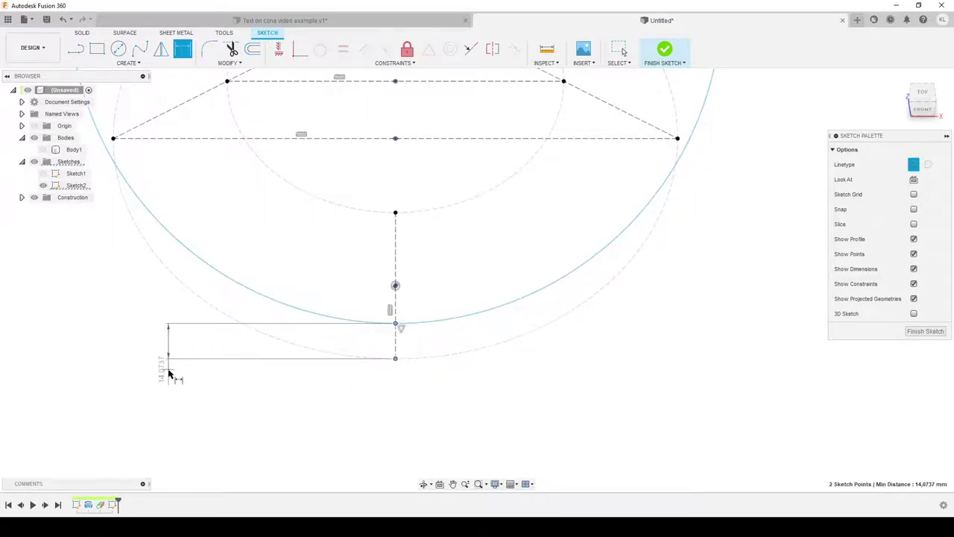
click(155, 369)
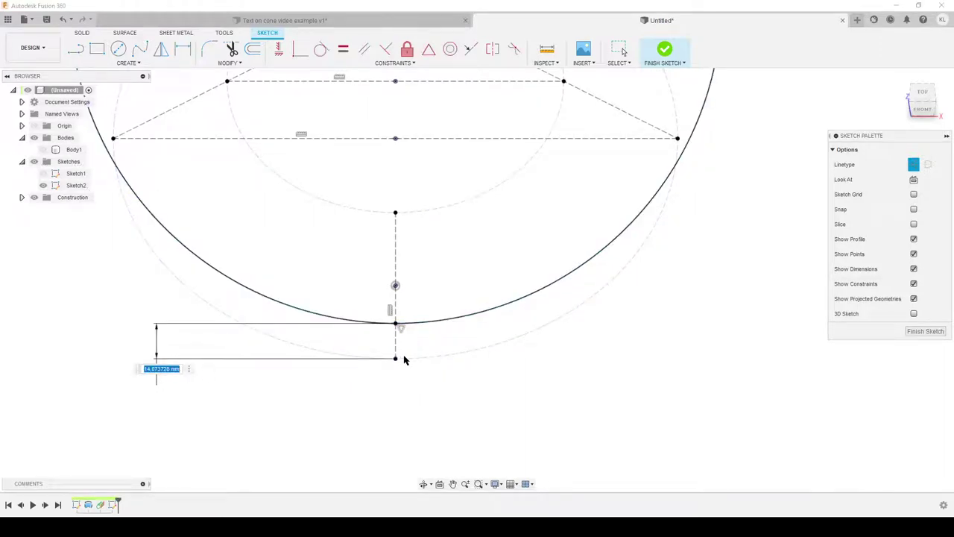
text(10)
key(Return)
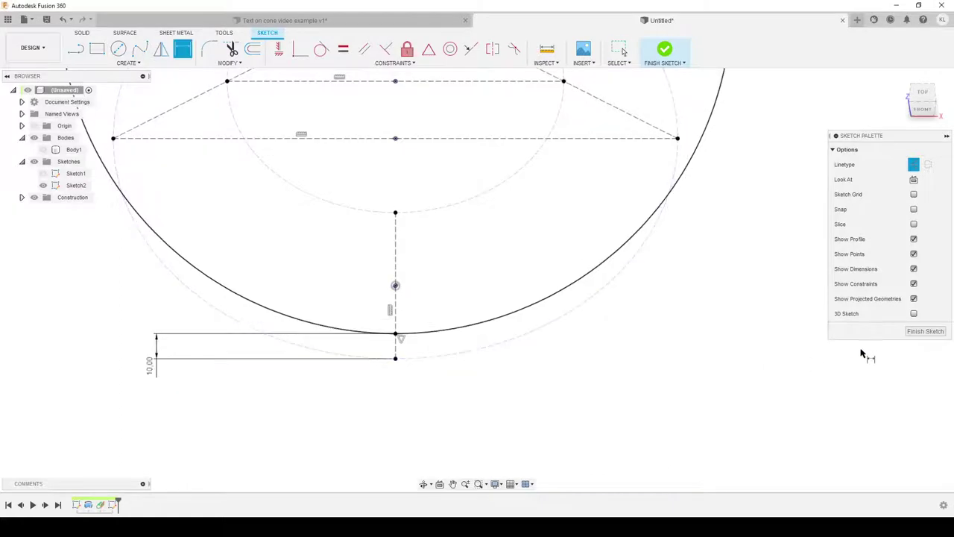
scroll(589, 396, down, 2)
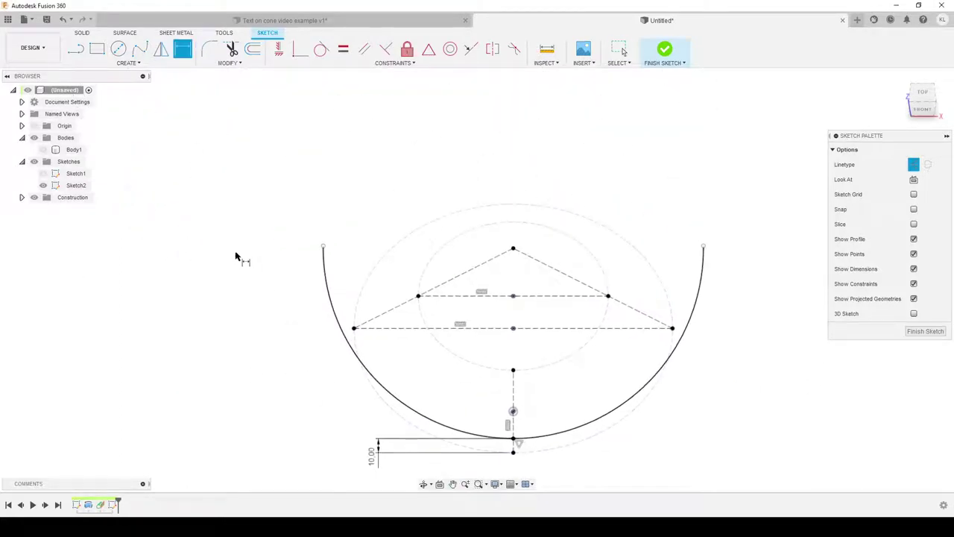
key(Escape)
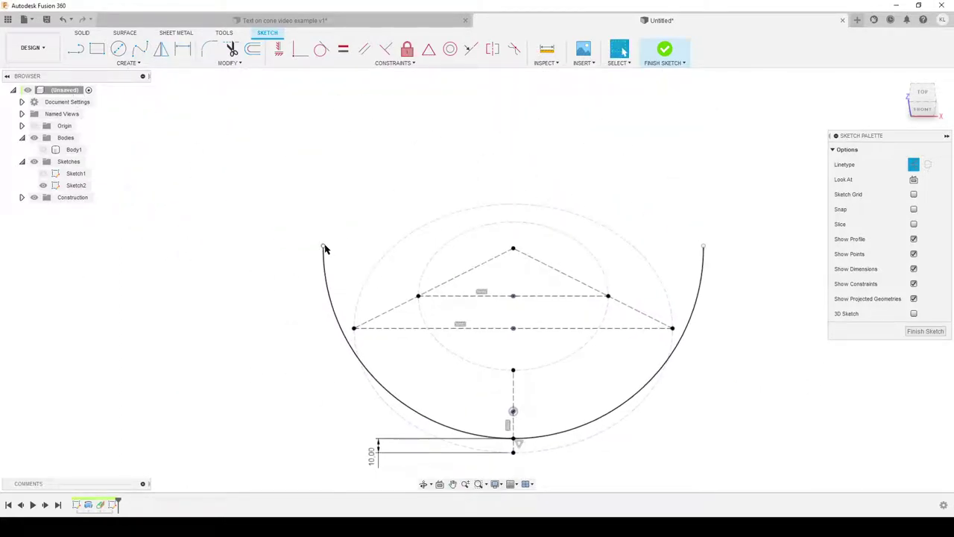
Step: Align the arc's left endpoint horizontally with the triangle's apex using a Horizontal/Vertical constraint
mouse_move(325, 249)
mouse_down()
mouse_move(324, 323)
mouse_move(305, 253)
mouse_up()
click(279, 49)
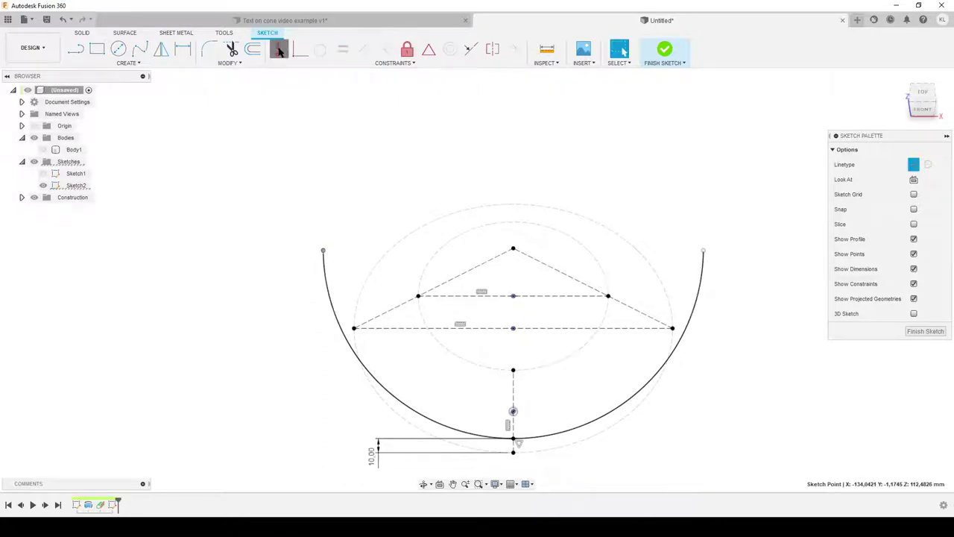
click(323, 254)
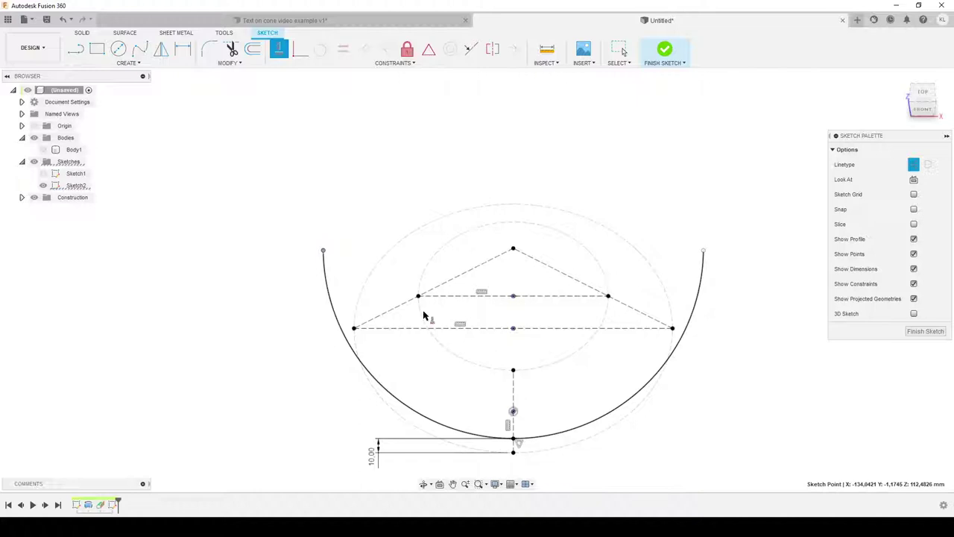
click(514, 249)
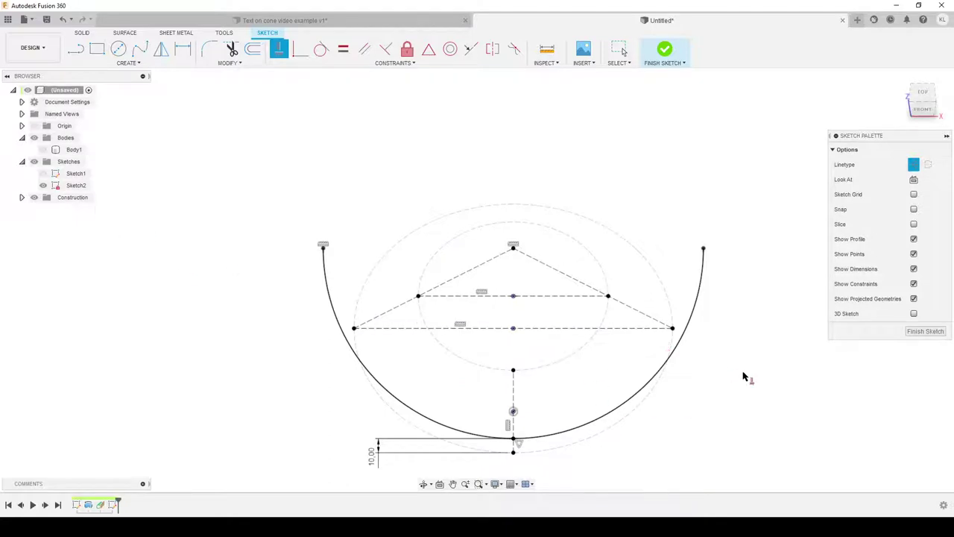
Step: Start sketch text on a path along the arc and flip it so that it reads from left to right
scroll(743, 376, down, 2)
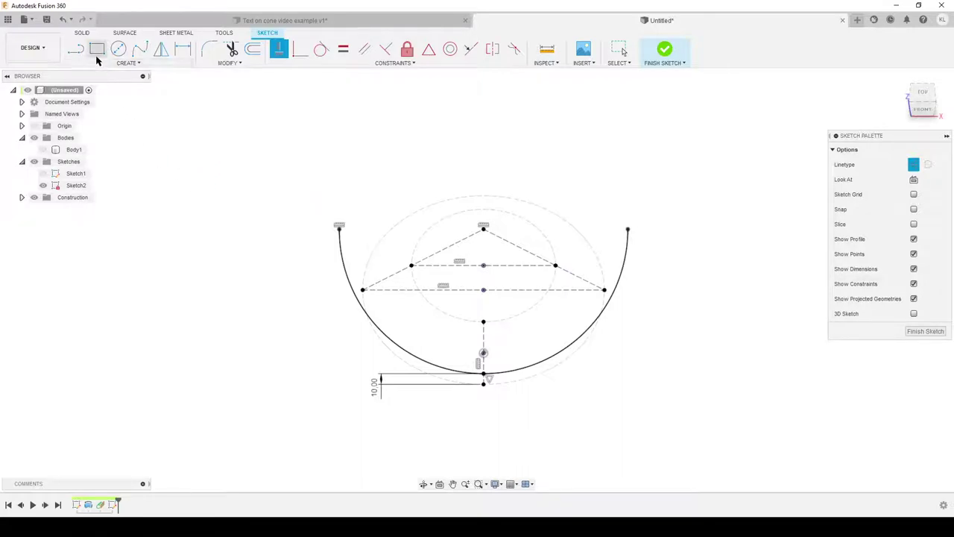
click(126, 63)
click(80, 183)
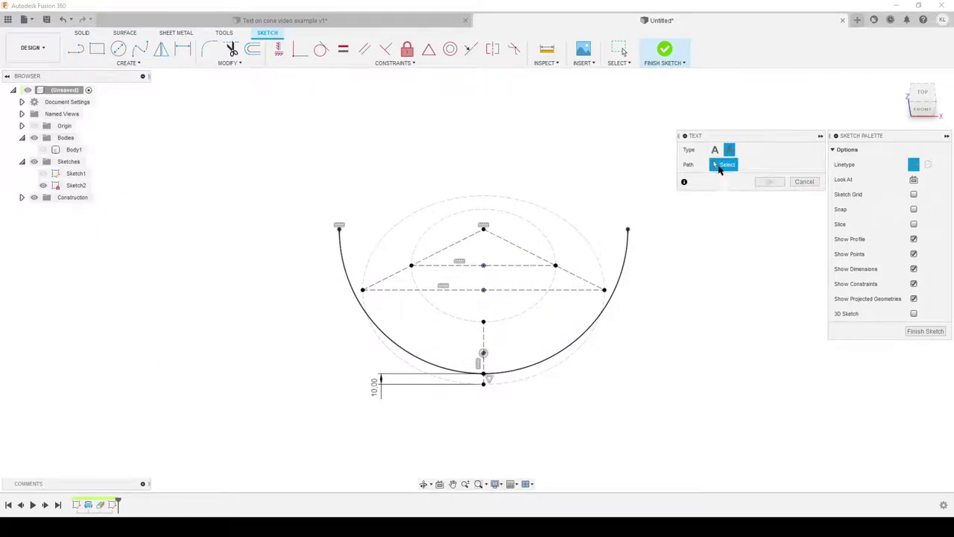
click(623, 281)
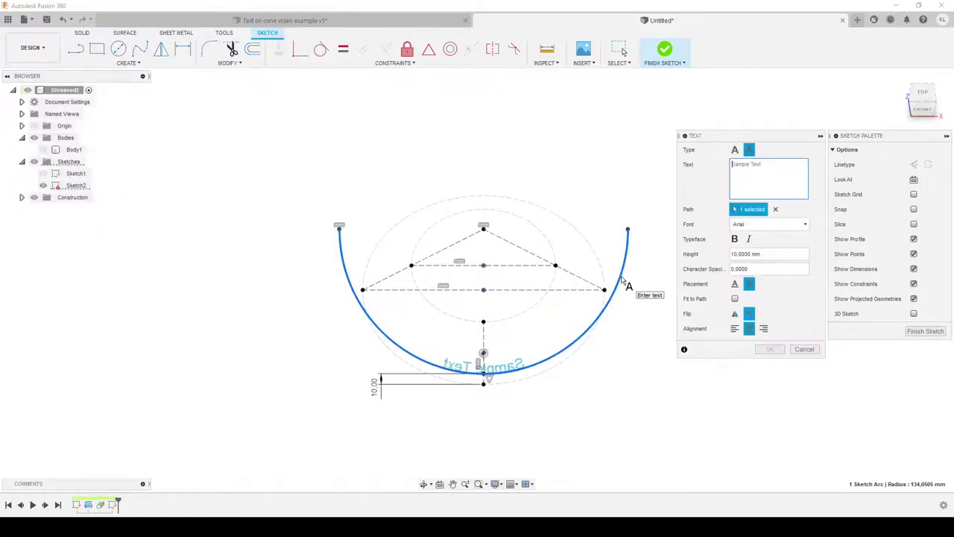
click(736, 315)
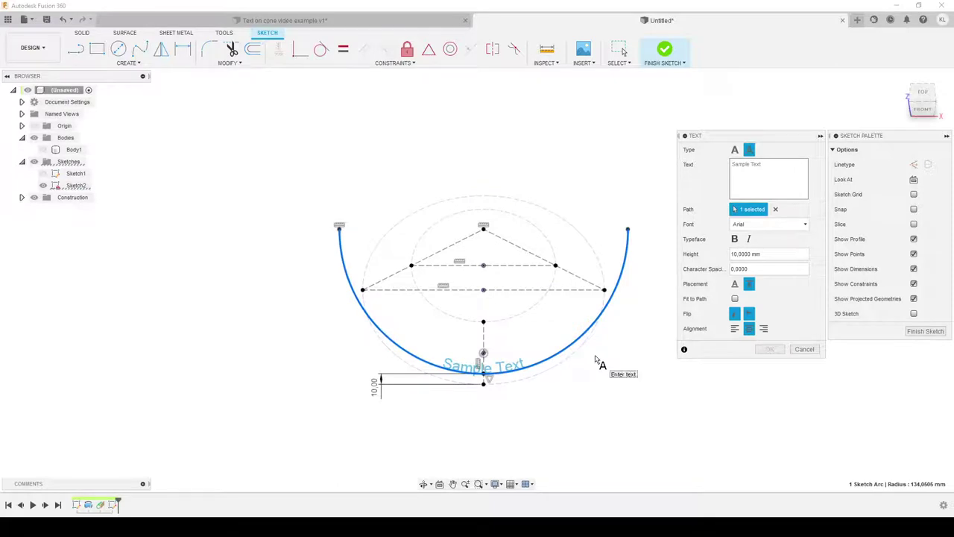
Step: Enter "Fusion 360 - Text on Cone" as the path text
scroll(568, 381, up, 2)
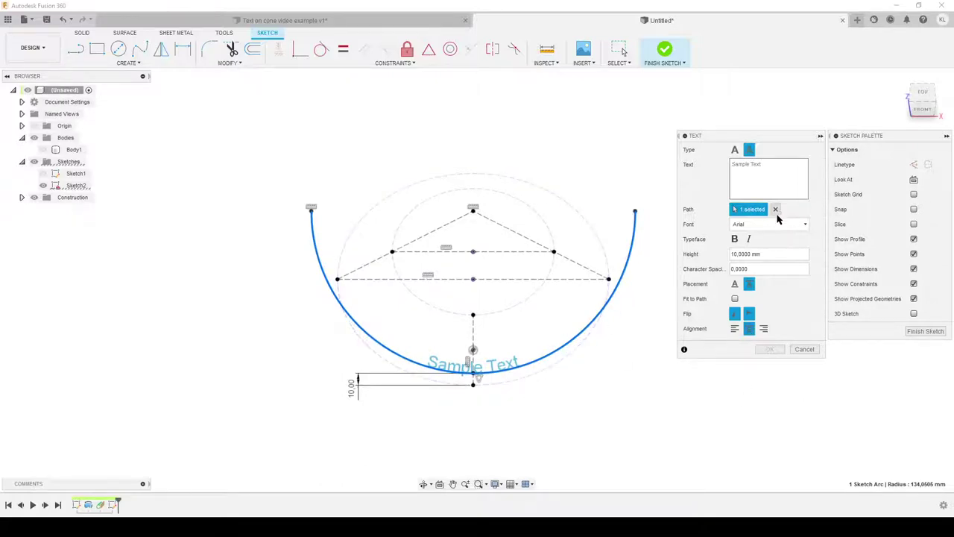
click(746, 163)
text(Fusion 36)
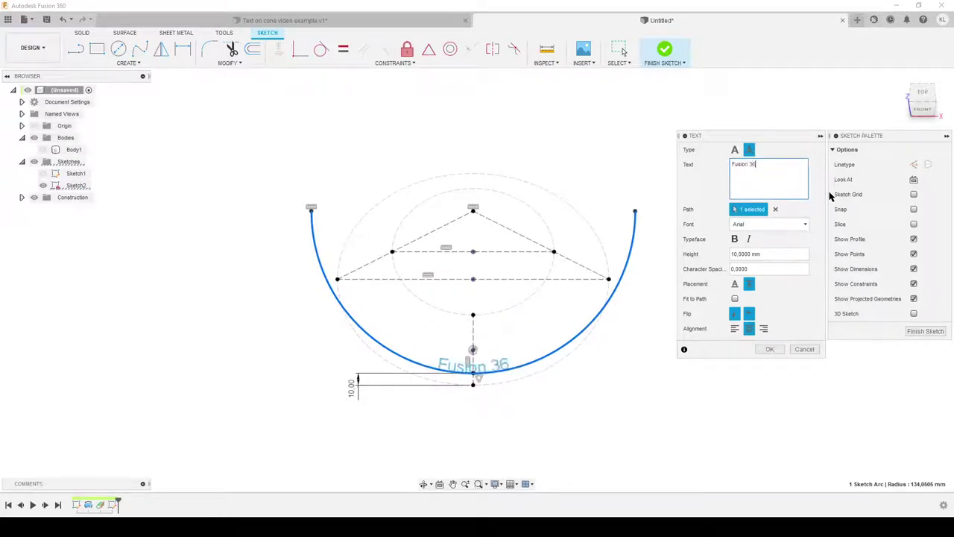
text(0 - TE)
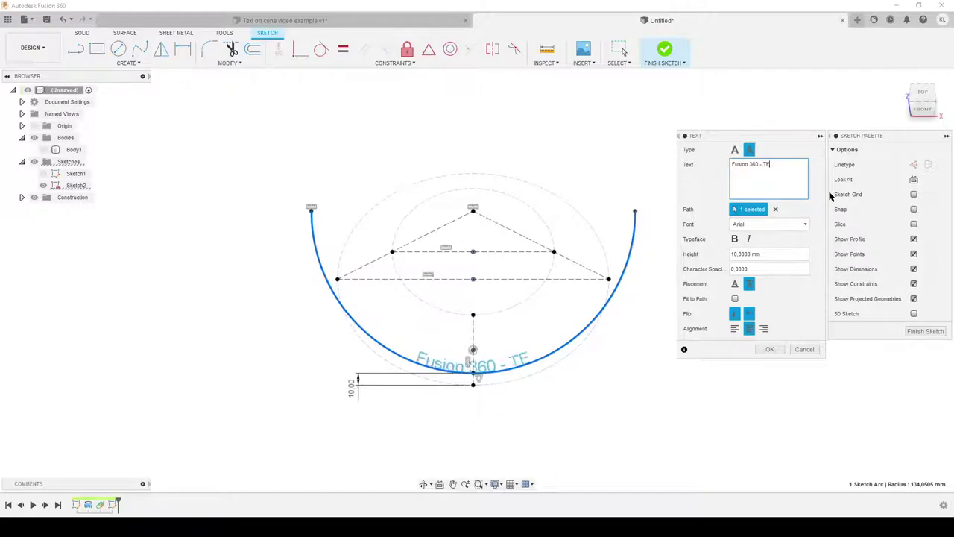
text(xt m)
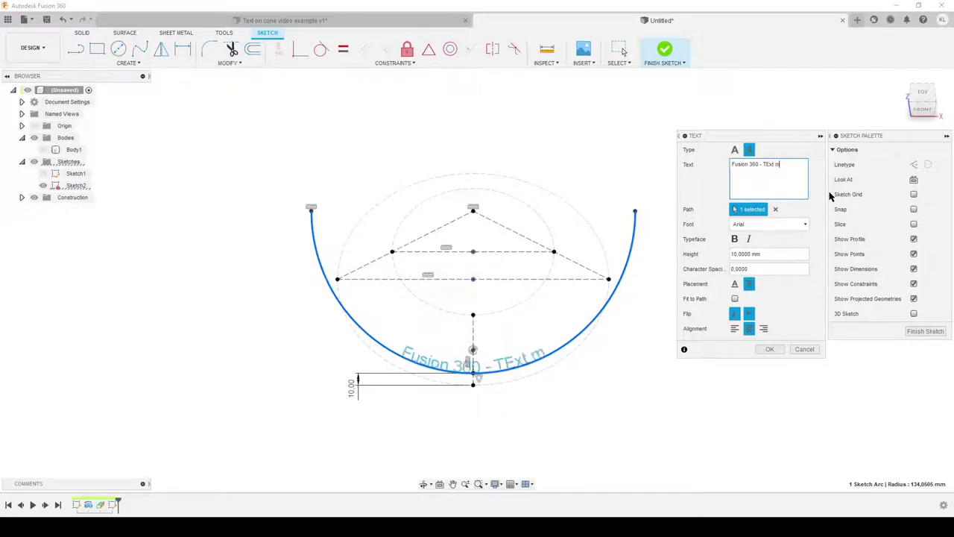
key(BackSpace)
key(BackSpace)
key(BackSpace)
key(BackSpace)
key(BackSpace)
text(ext onm)
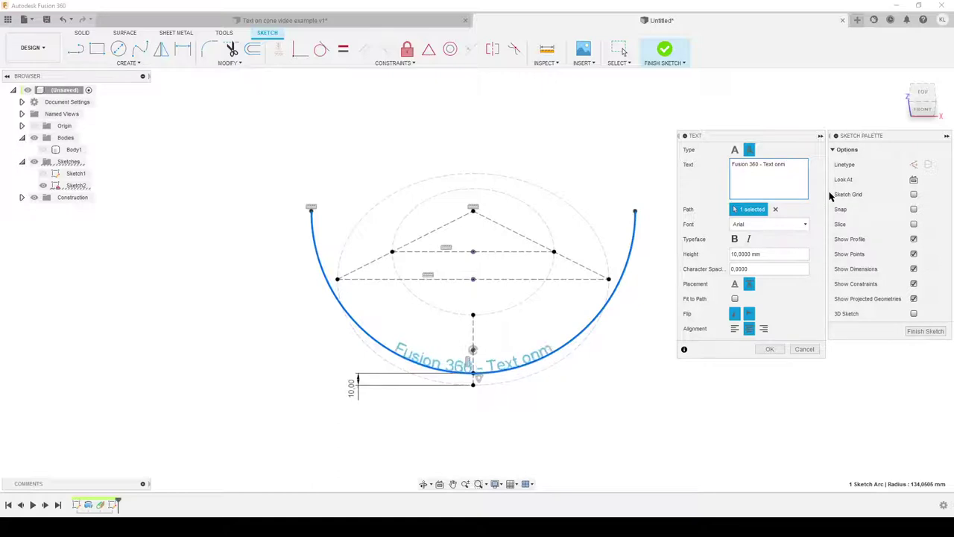
key(BackSpace)
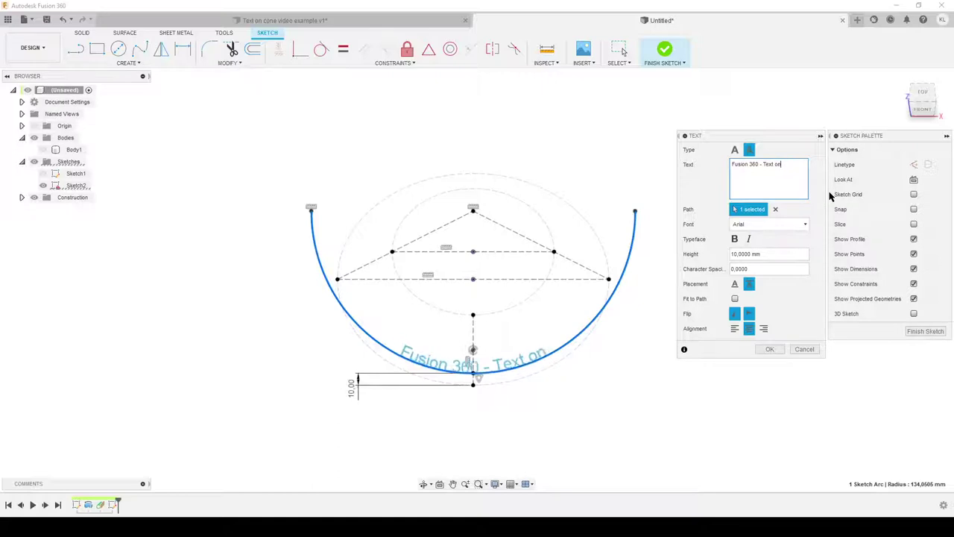
text(Cone)
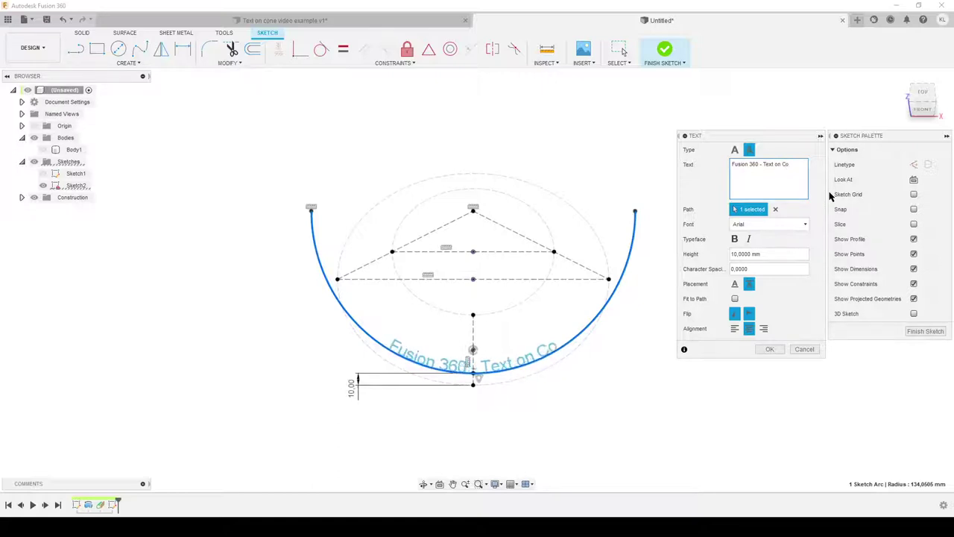
Step: Set the path text's height to 20 mm and make it bold
click(755, 253)
text(20)
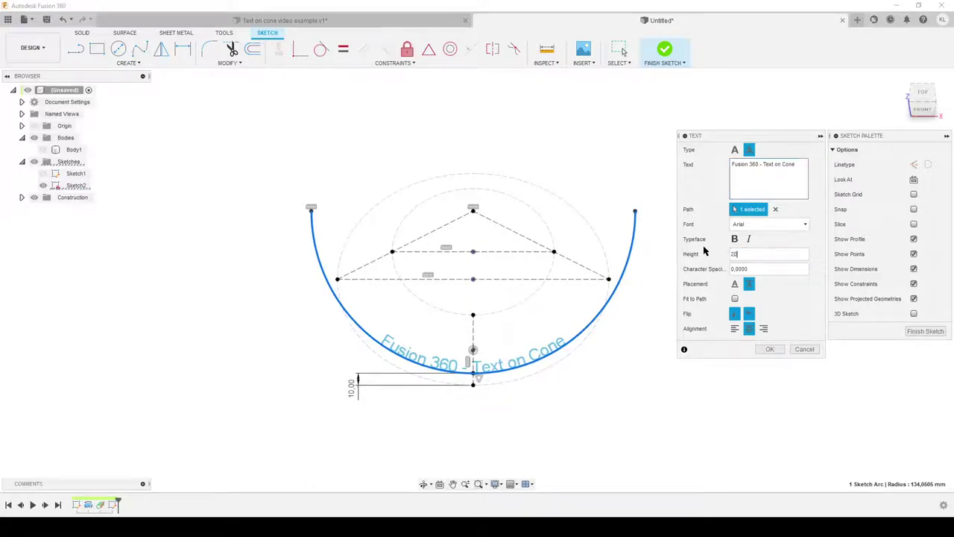
click(735, 238)
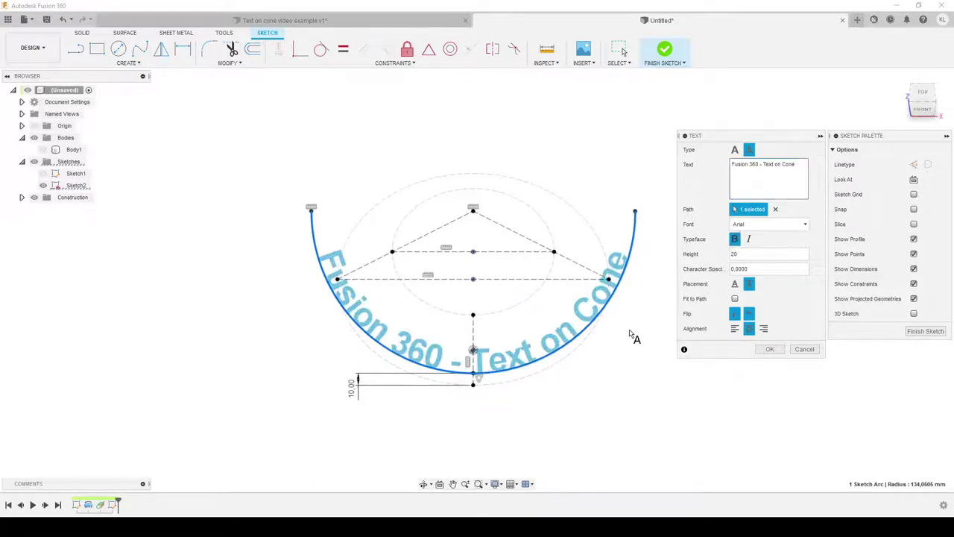
Step: Try character spacing values of 1 and 2 on the path text, checking the gap between the letters of "Text"
scroll(555, 380, up, 3)
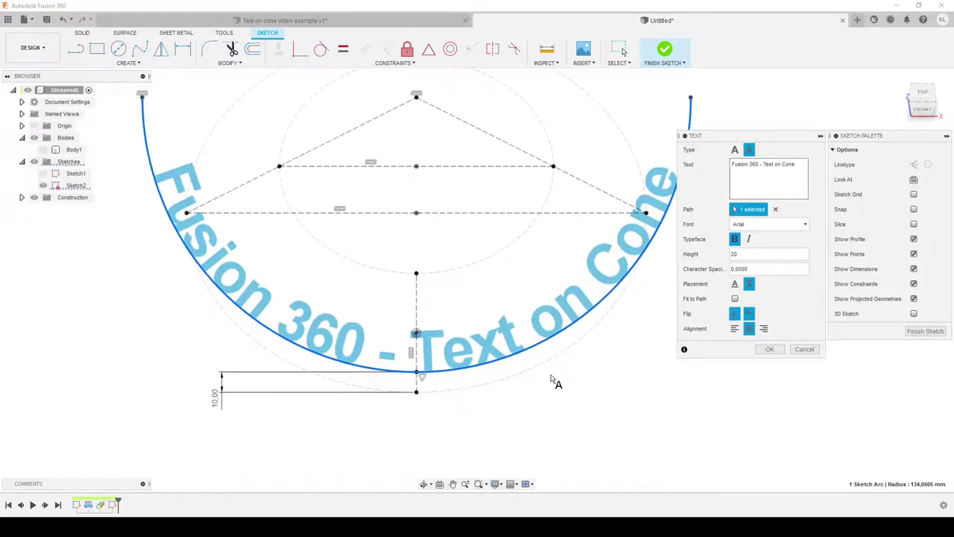
scroll(442, 390, up, 1)
scroll(494, 356, up, 4)
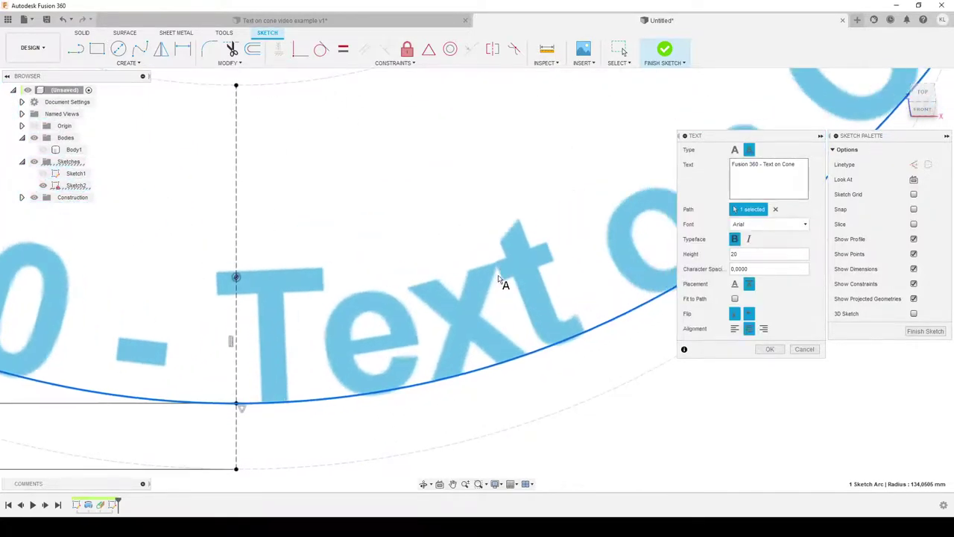
scroll(505, 279, down, 5)
scroll(507, 306, down, 2)
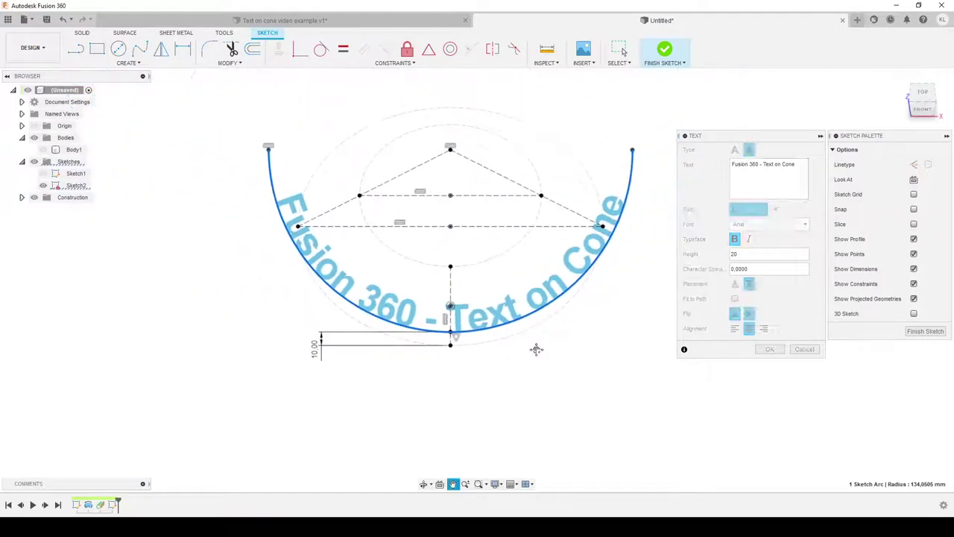
drag(750, 269, 696, 268)
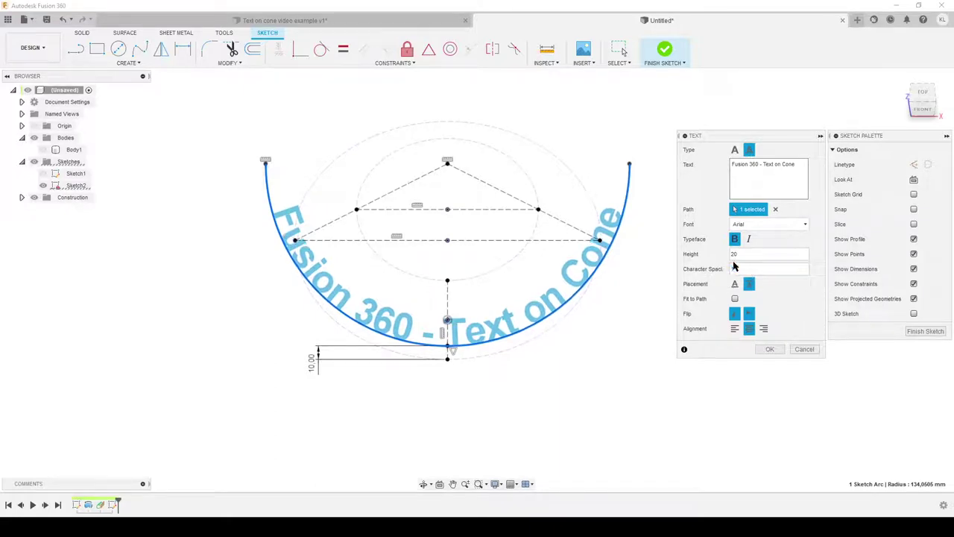
scroll(585, 333, up, 10)
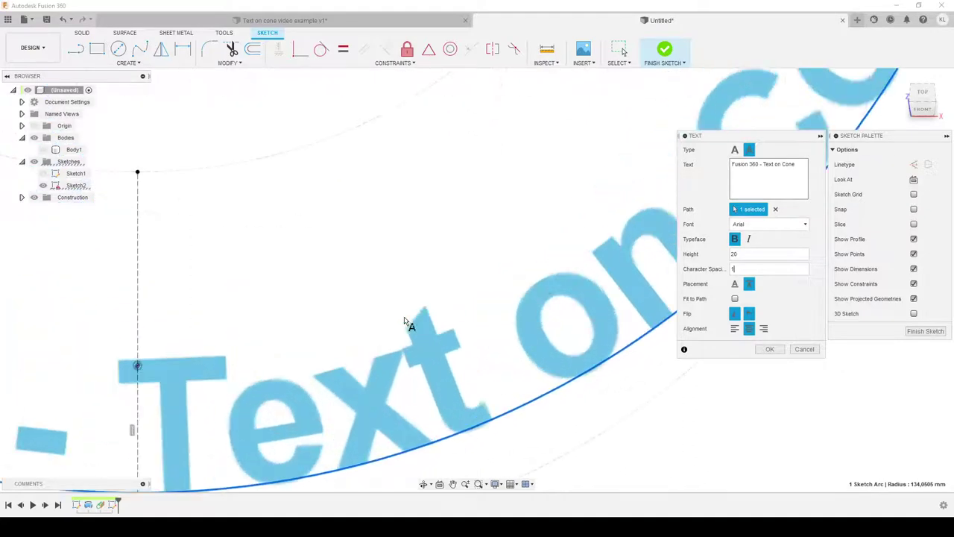
click(732, 268)
scroll(579, 320, down, 8)
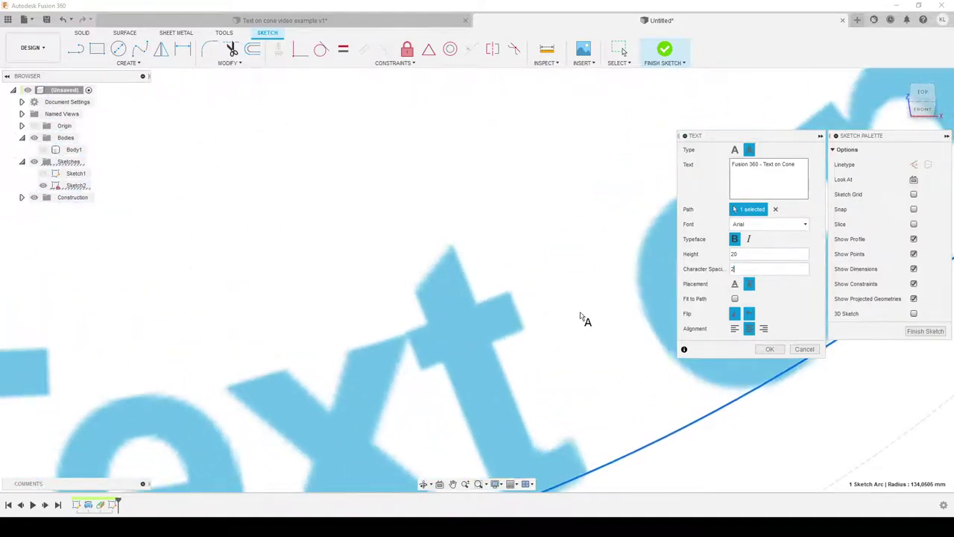
scroll(345, 399, down, 8)
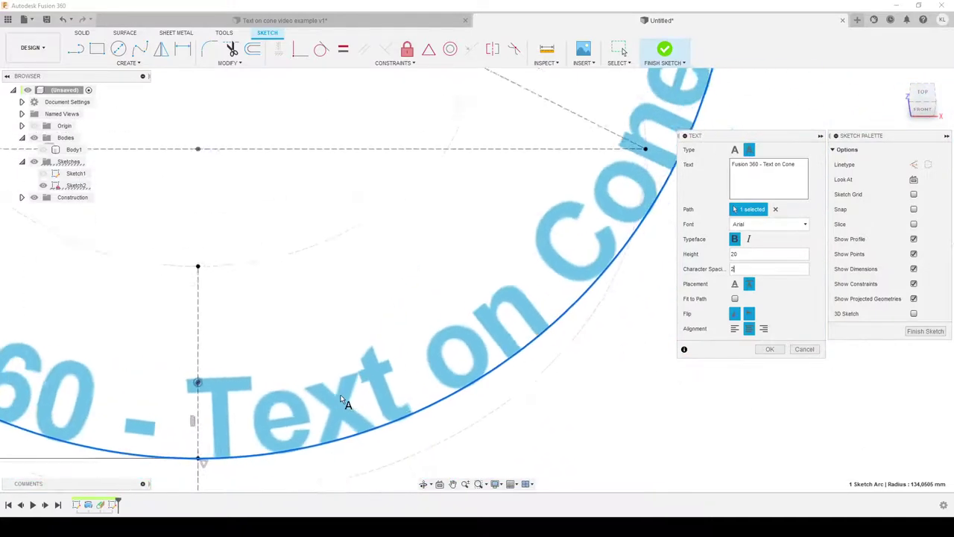
Step: Set the path text's character spacing to 5 and check the letters along the arc
middle_drag(363, 407, 450, 422)
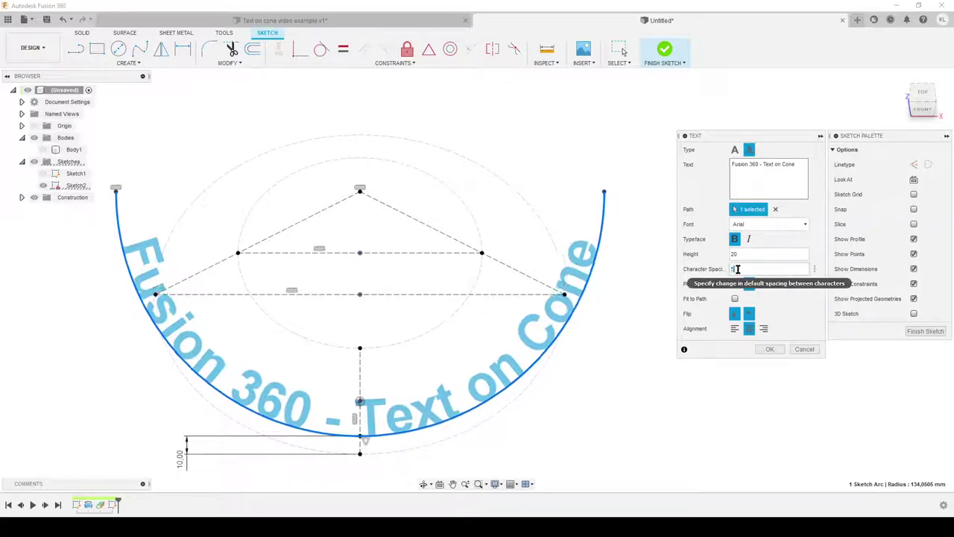
scroll(437, 351, down, 2)
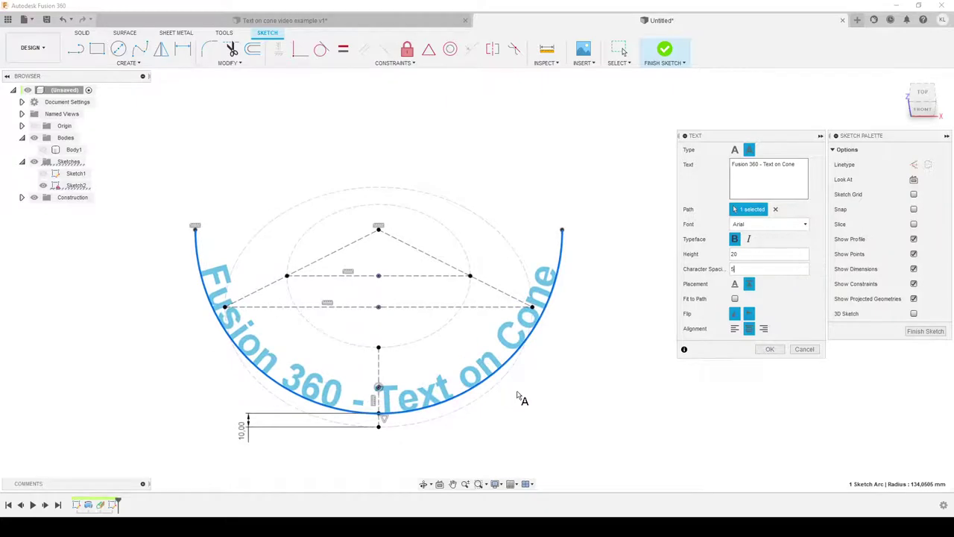
scroll(517, 409, up, 3)
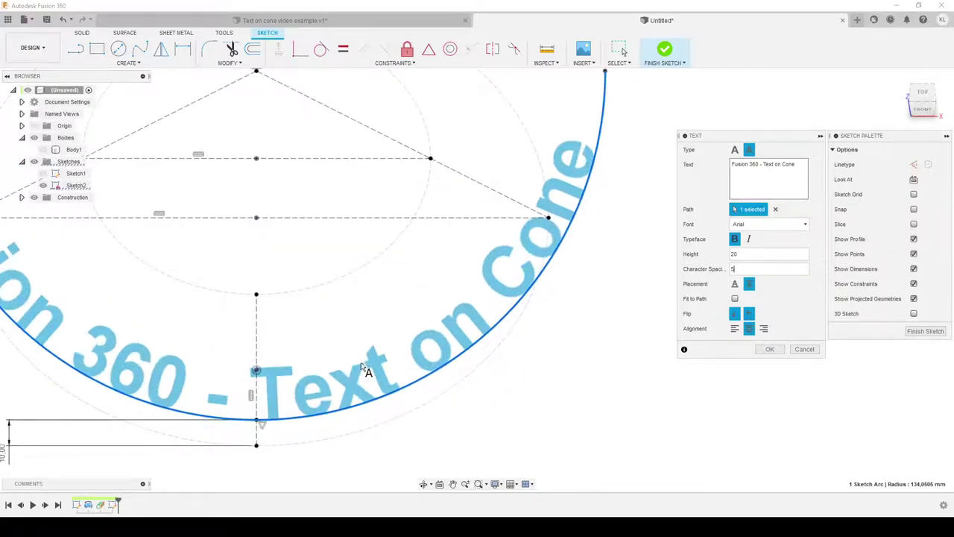
scroll(395, 376, down, 2)
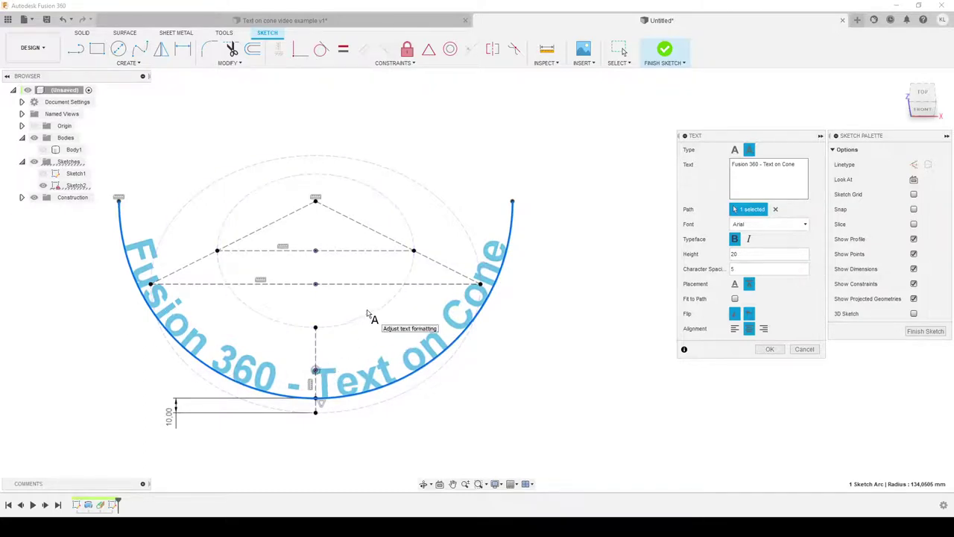
scroll(496, 415, down, 2)
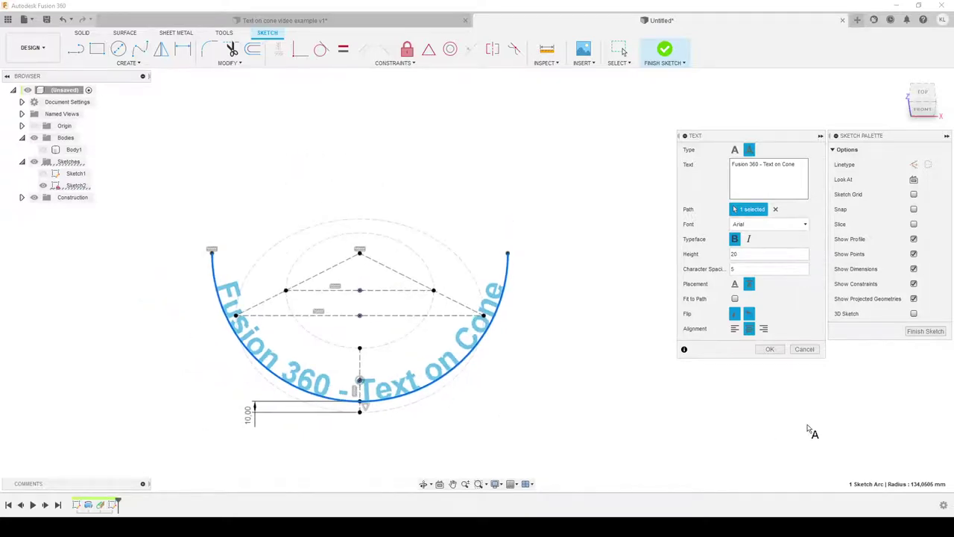
Step: Accept the path text, finish the sketch and make the revolved body visible
click(770, 350)
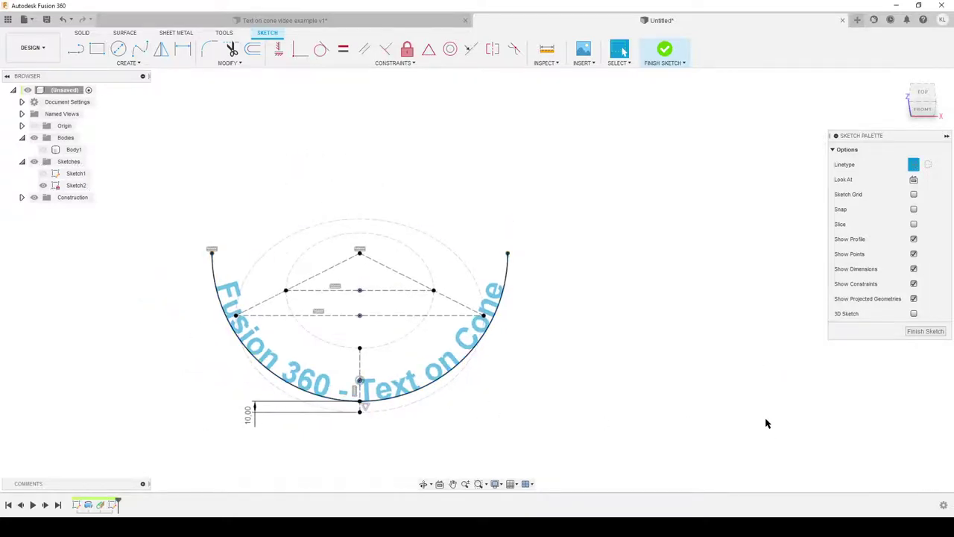
click(925, 331)
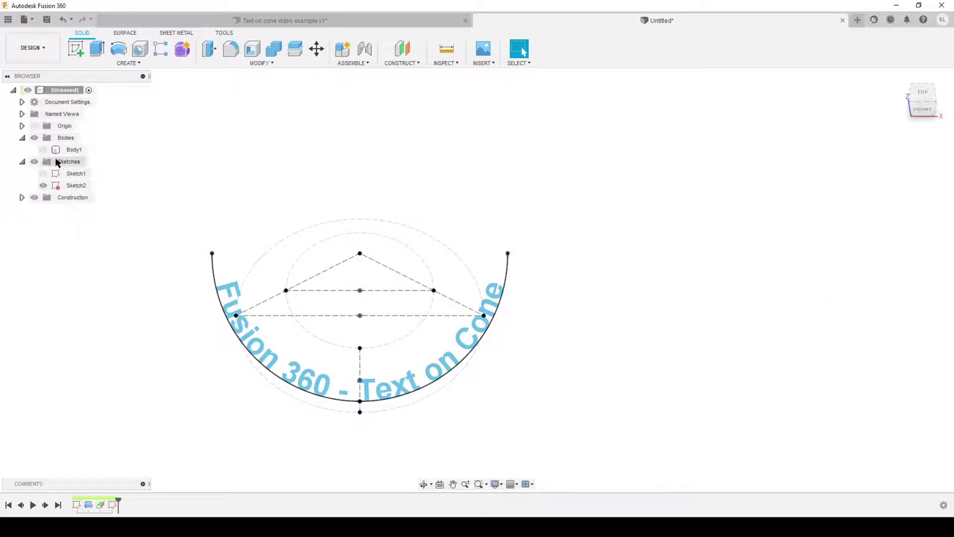
click(45, 152)
click(45, 151)
scroll(573, 331, up, 2)
middle_drag(573, 330, 724, 303)
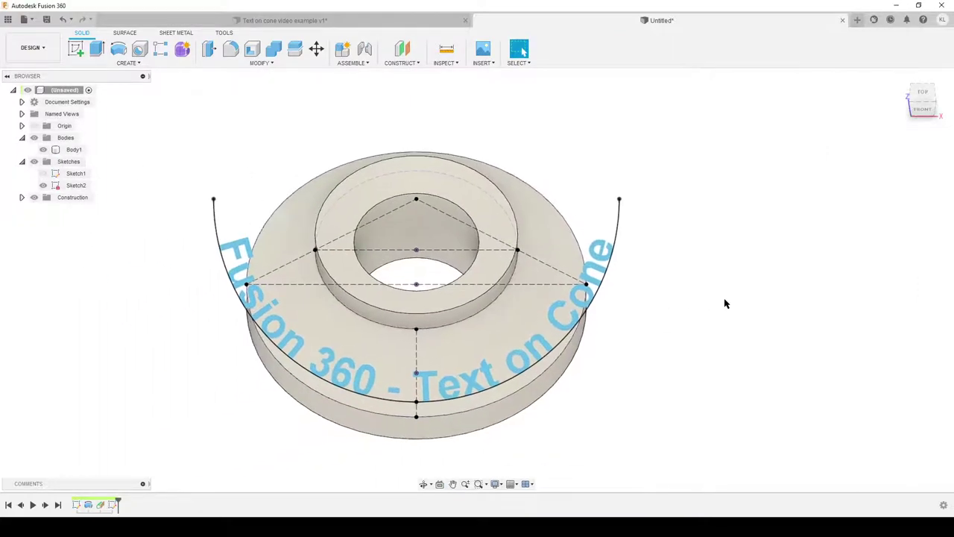
Step: Start an Emboss with the path text as the profile and the outer conical surface as the target face
key(s)
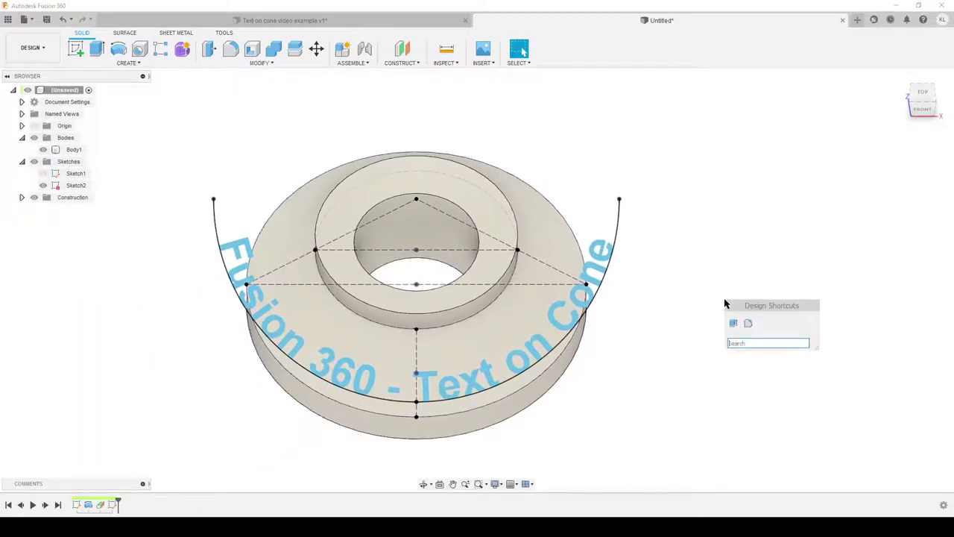
text(emb)
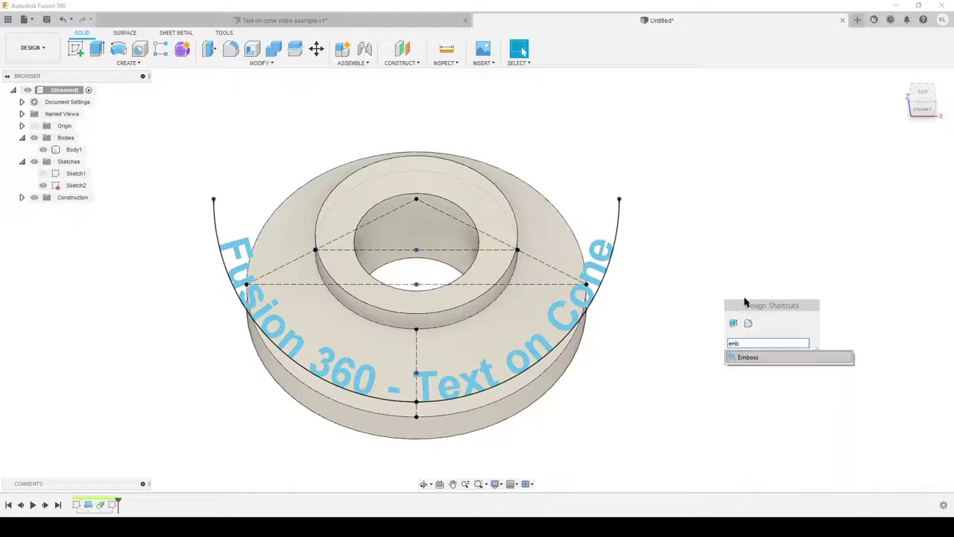
click(756, 358)
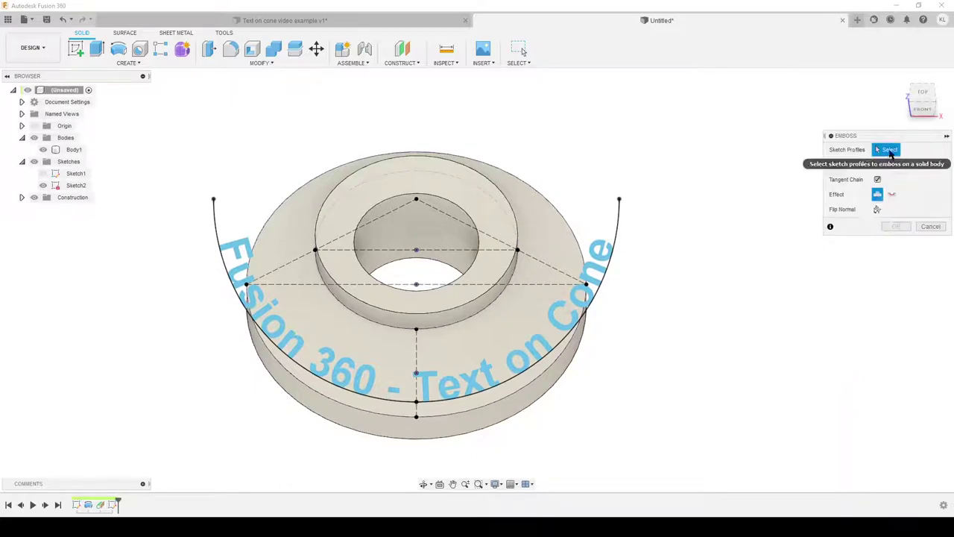
click(609, 284)
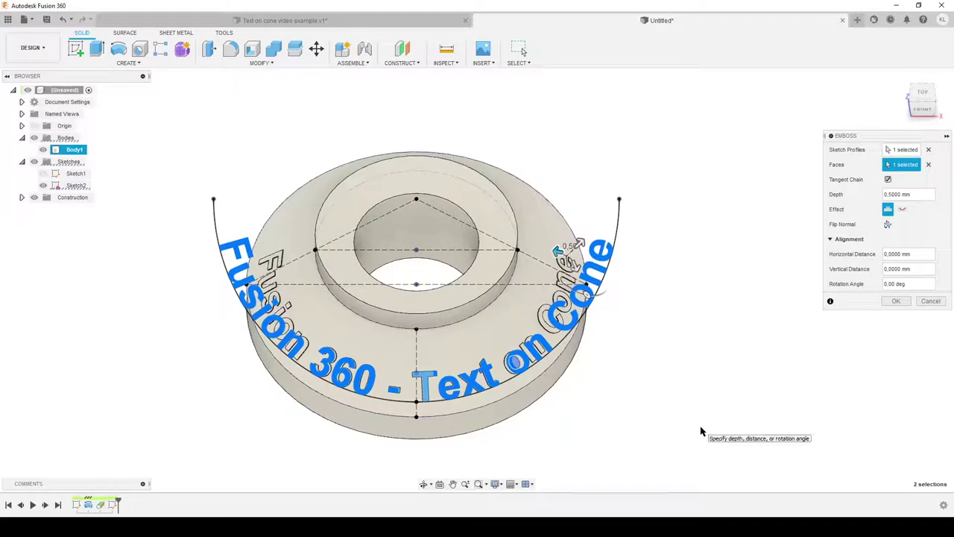
shift+middle_drag(605, 413, 571, 405)
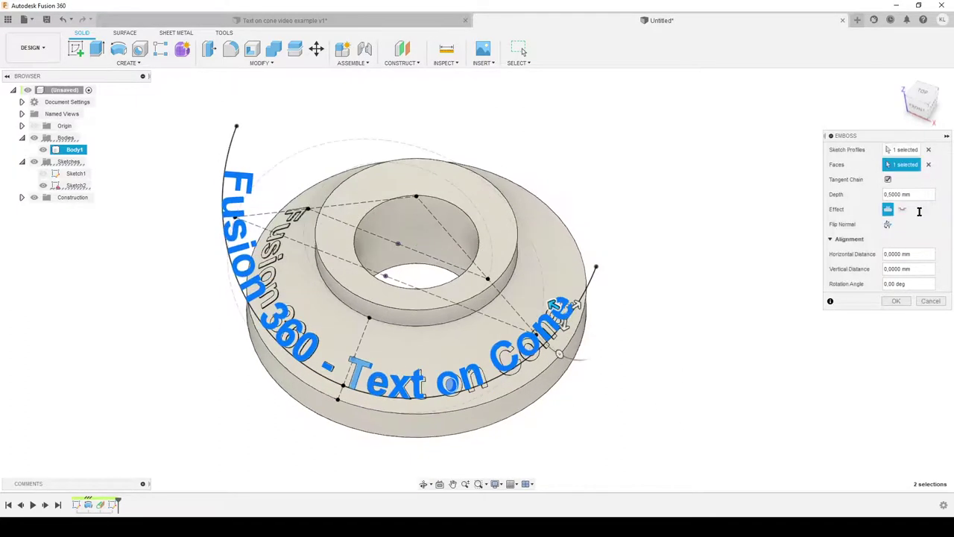
Step: Switch the emboss effect to deboss, adjust its depth and apply it so the text is cut into the cone
drag(915, 196, 872, 198)
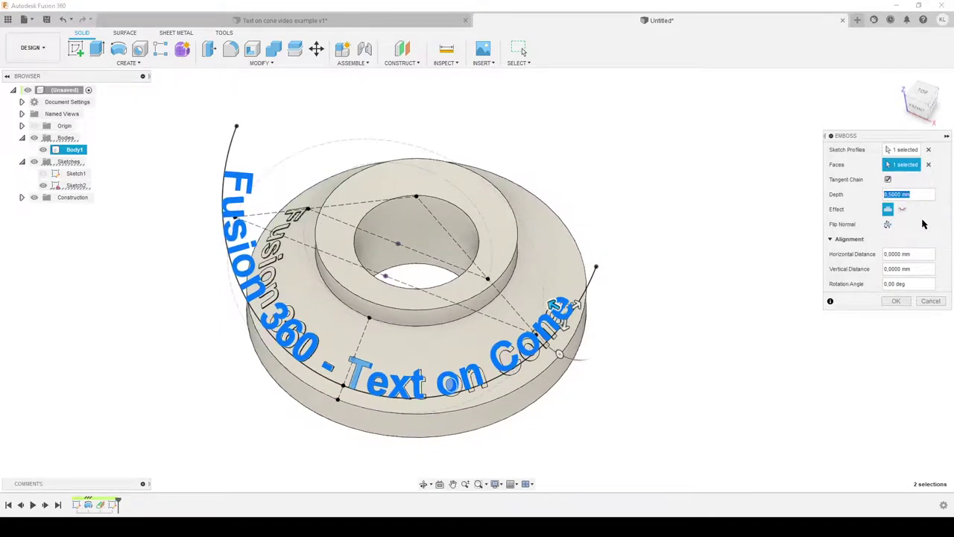
click(902, 209)
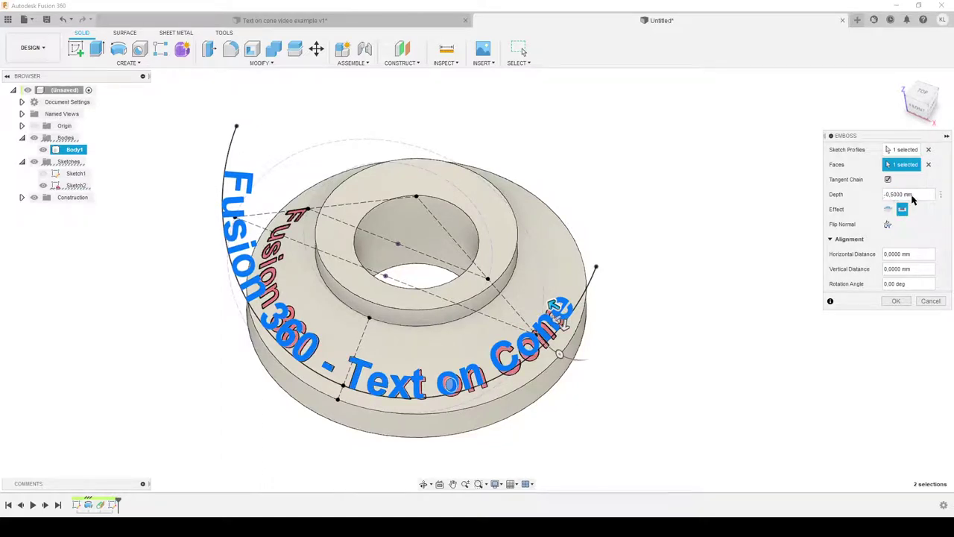
drag(913, 198, 850, 195)
key(BackSpace)
click(896, 300)
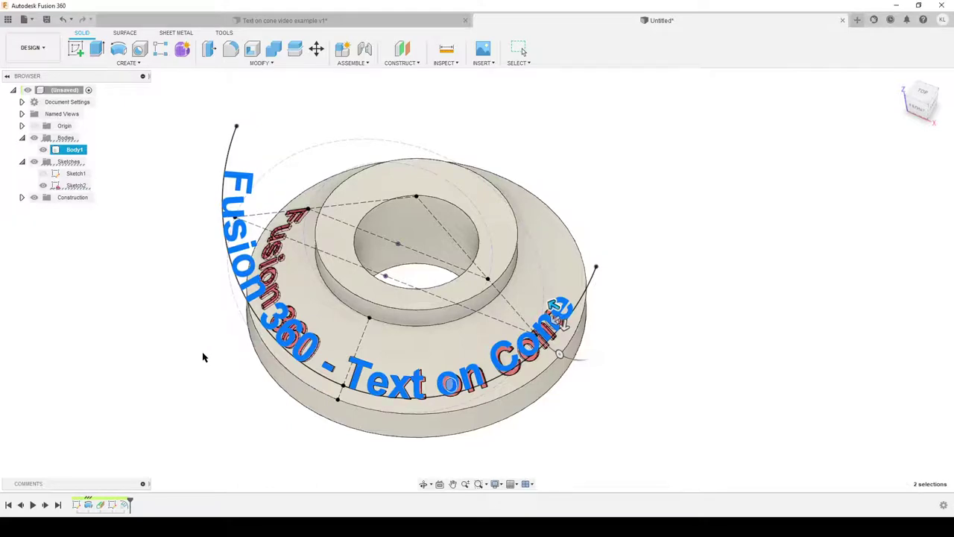
Step: Hide the text sketch and examine the engraved letters around the conical face up close and from several angles
key(Escape)
click(42, 185)
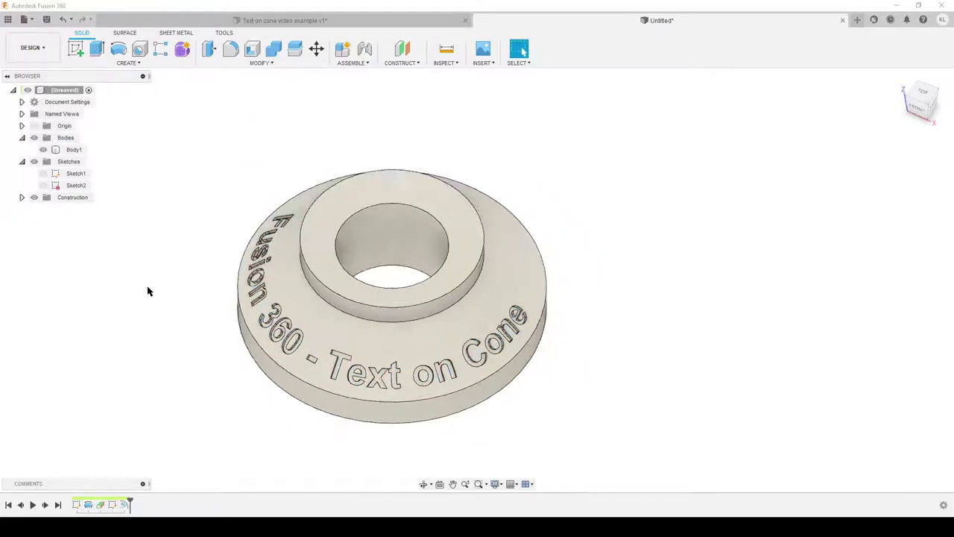
shift+middle_drag(147, 292, 223, 332)
click(74, 149)
scroll(448, 334, up, 5)
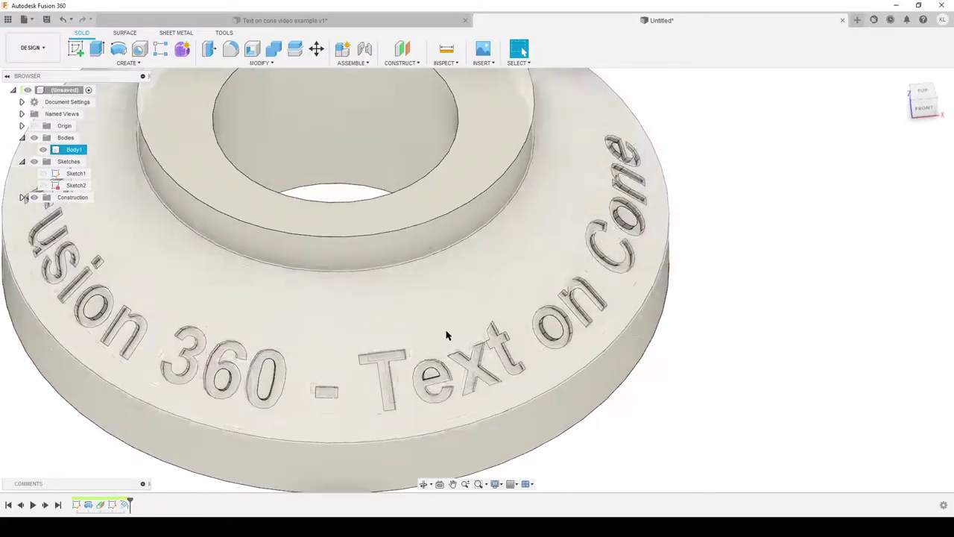
scroll(495, 360, up, 2)
scroll(495, 361, up, 3)
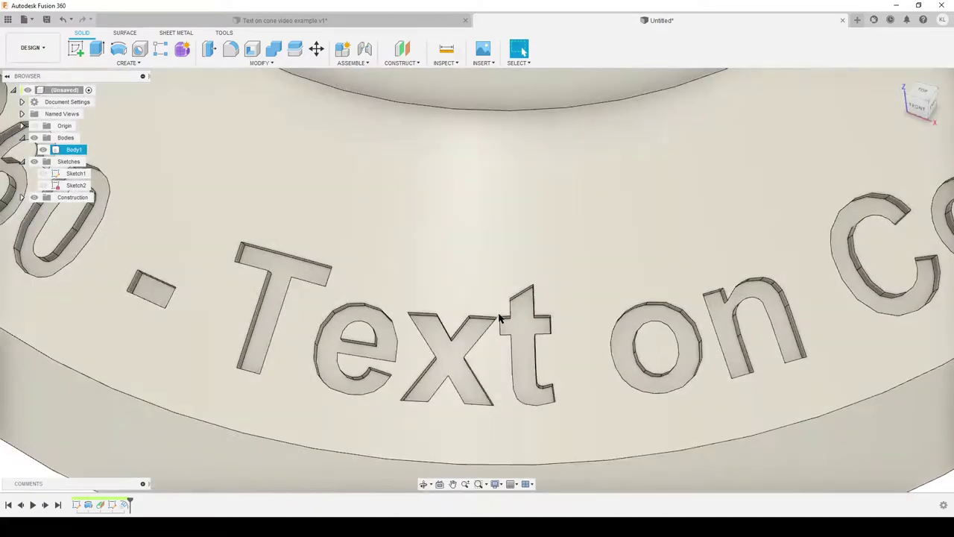
scroll(749, 317, down, 6)
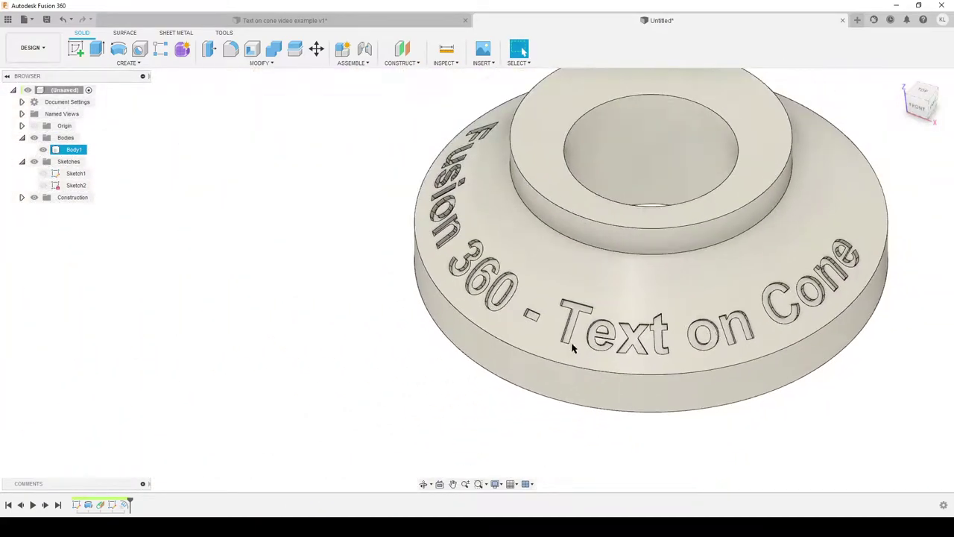
shift+middle_drag(573, 348, 524, 367)
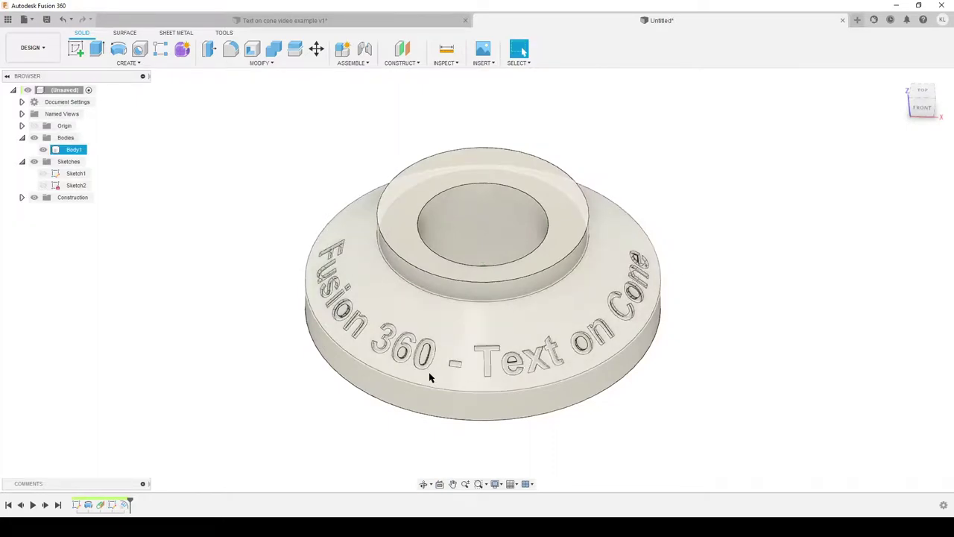
click(170, 308)
click(477, 388)
Step: Show the text sketch with its dimensions and set the arc's offset from the cone's outer edge to 15 mm
click(43, 185)
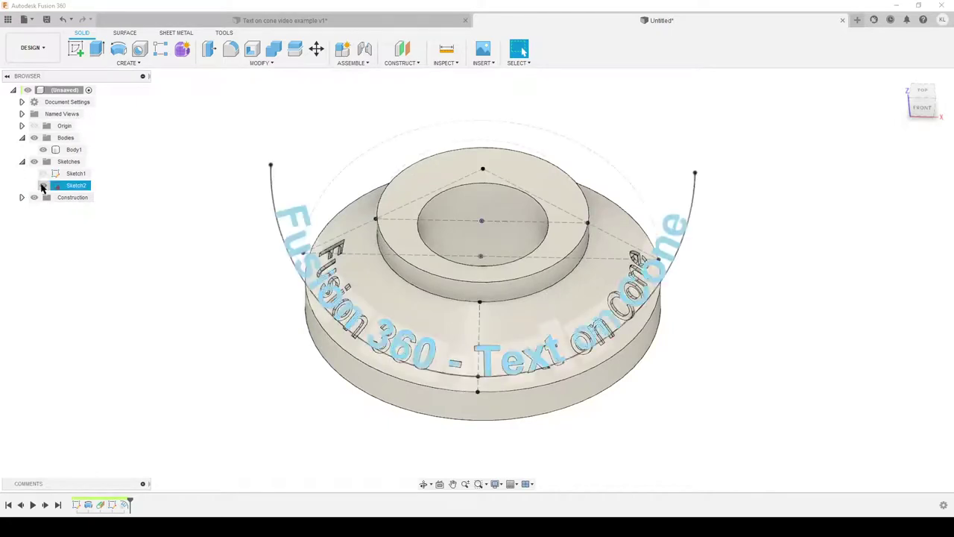
right_click(73, 188)
click(110, 307)
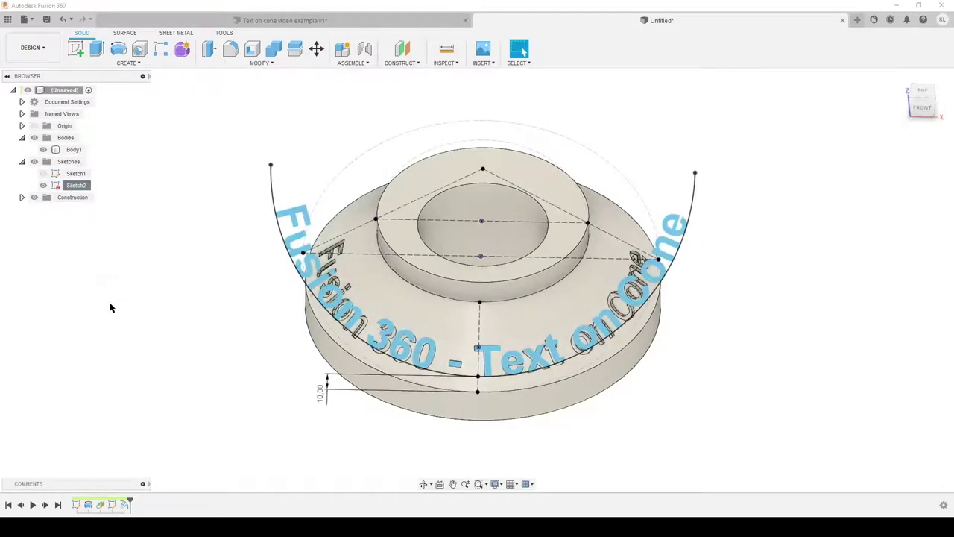
double_click(327, 389)
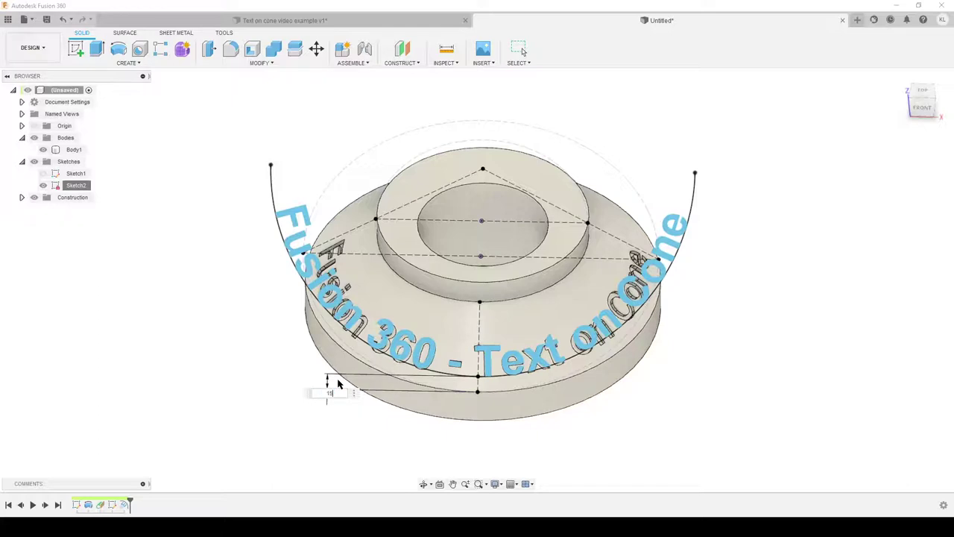
key(Return)
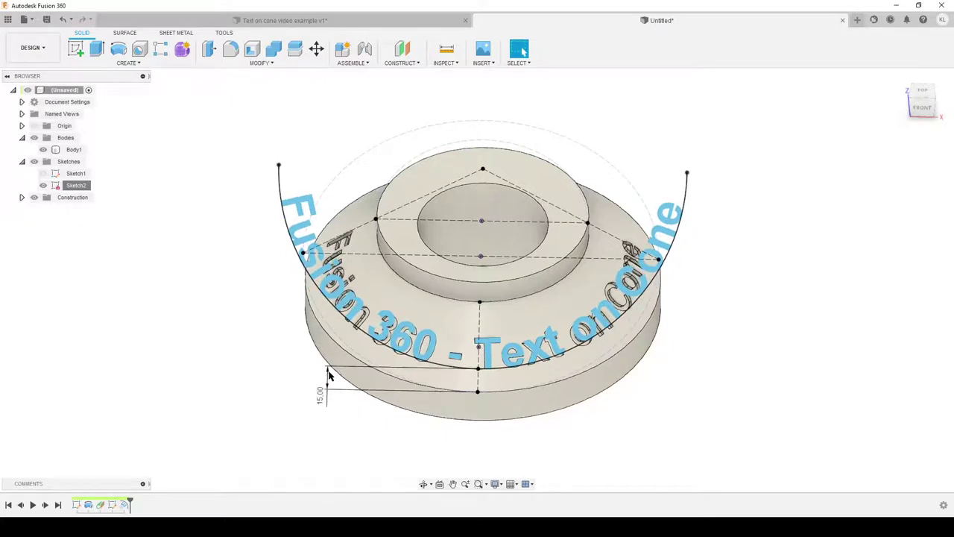
Step: Hide the text sketch and check the repositioned engraving on the cone
click(43, 184)
click(497, 394)
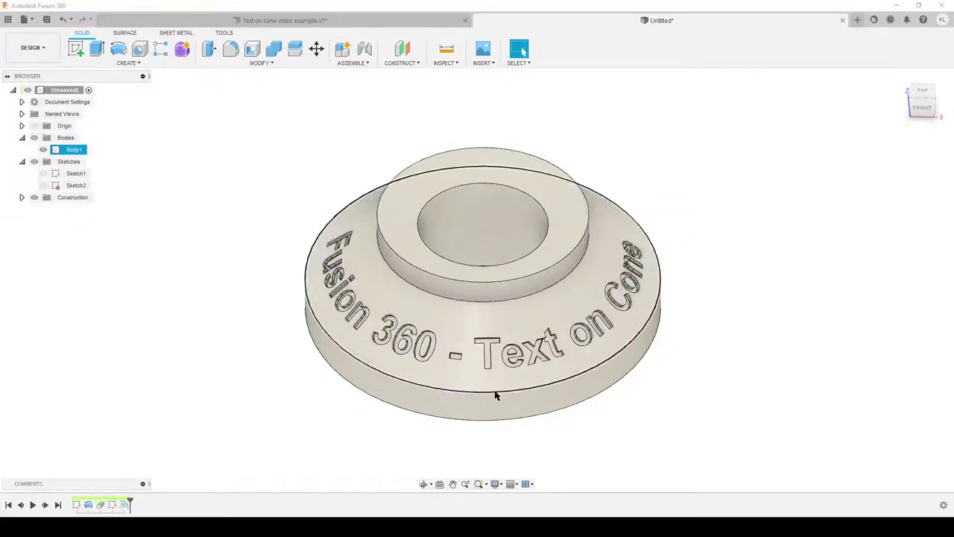
mouse_move(496, 394)
shift+middle_down()
mouse_move(564, 404)
mouse_move(600, 395)
mouse_move(521, 419)
mouse_move(511, 419)
mouse_move(579, 400)
mouse_move(445, 401)
mouse_move(558, 386)
mouse_move(522, 417)
mouse_move(503, 410)
shift+middle_up()
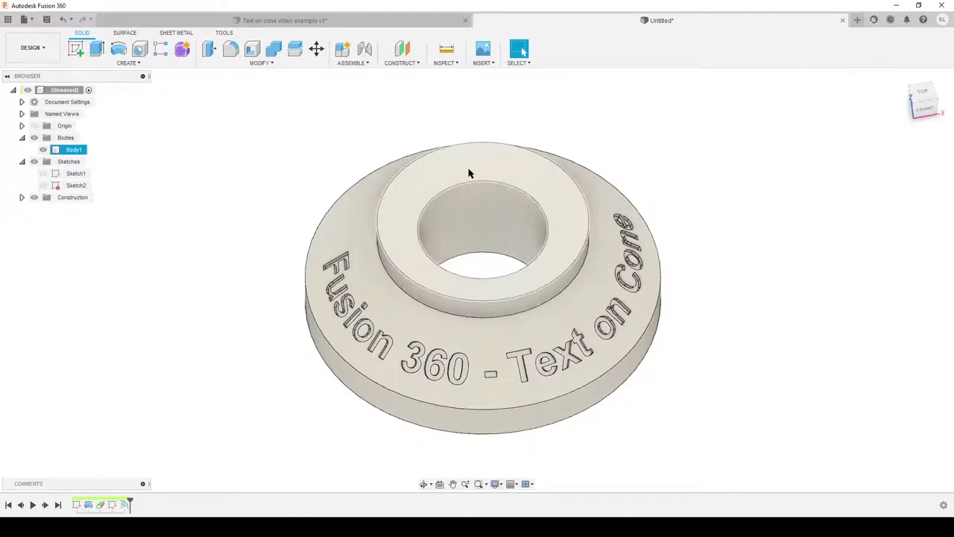
Step: Create a tangent plane on the inward-sloping top face of the ring, rotated to the ring's far side
click(406, 63)
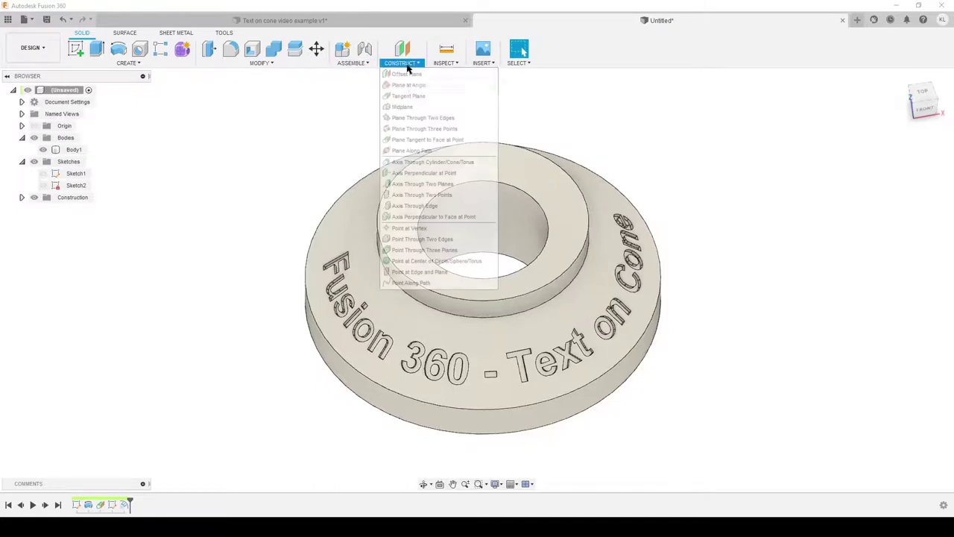
click(408, 96)
click(494, 151)
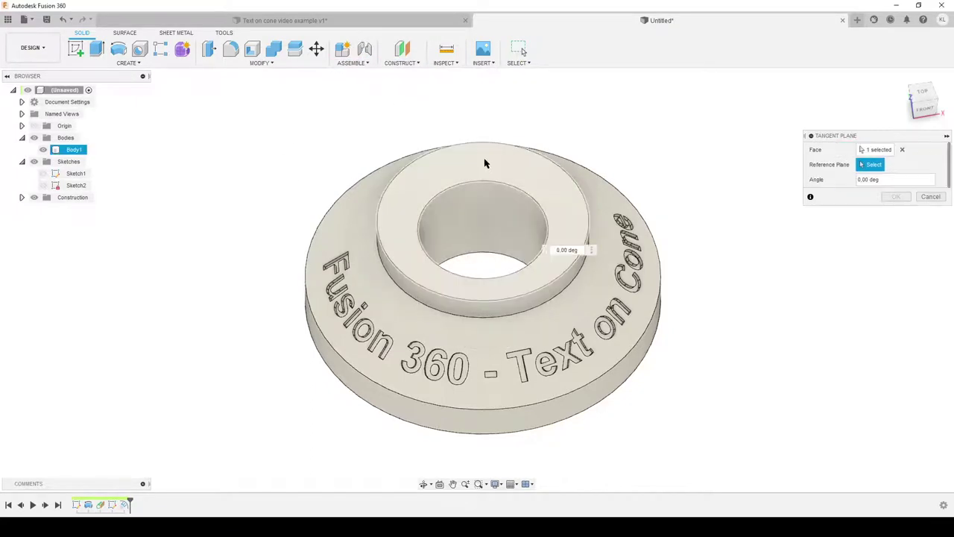
shift+middle_drag(458, 329, 514, 321)
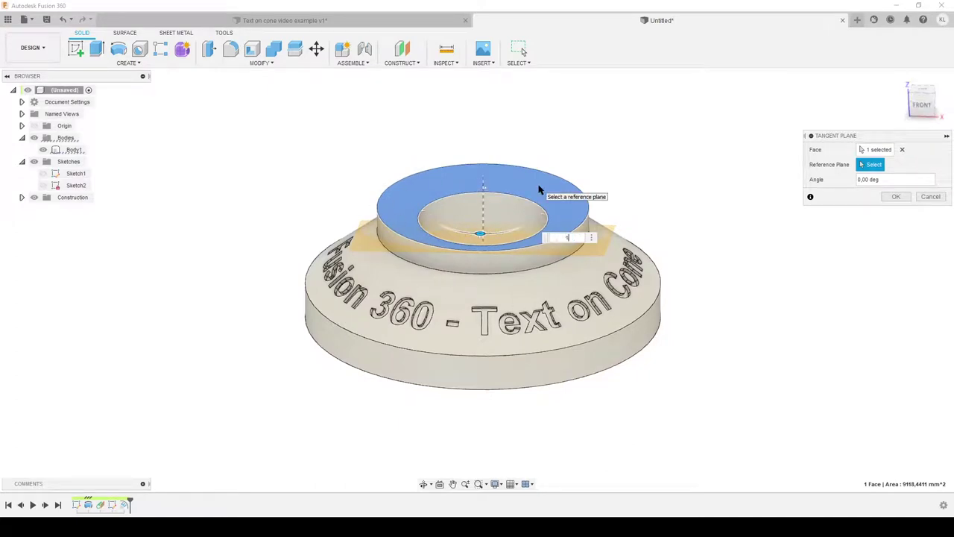
key(Return)
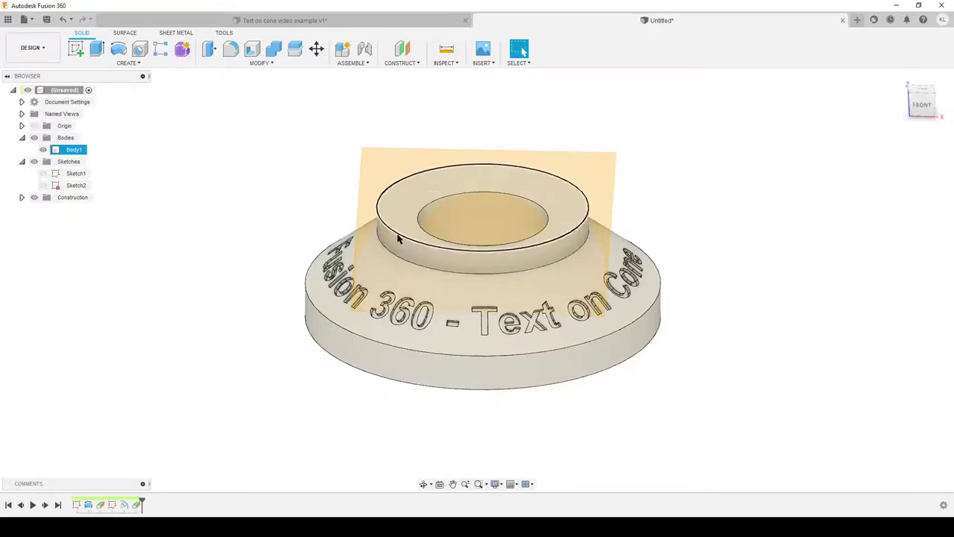
shift+middle_drag(394, 234, 440, 175)
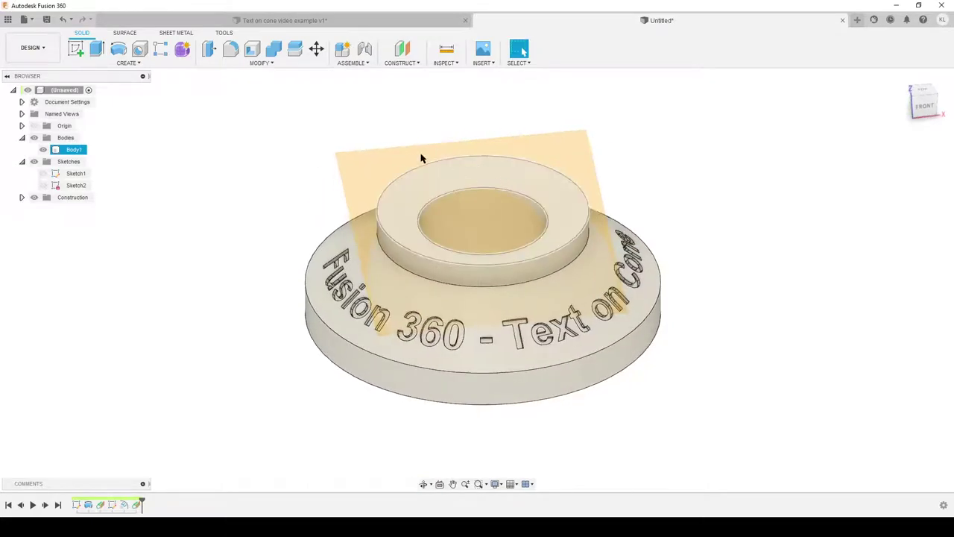
Step: Start a sketch on the new tangent plane and project the outer circular edge of the ring's top face
click(76, 50)
click(575, 146)
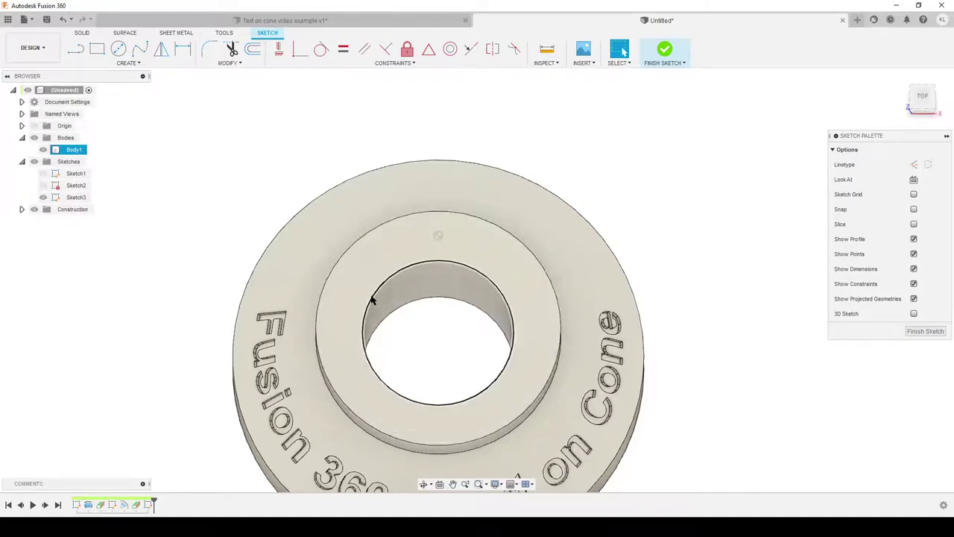
key(p)
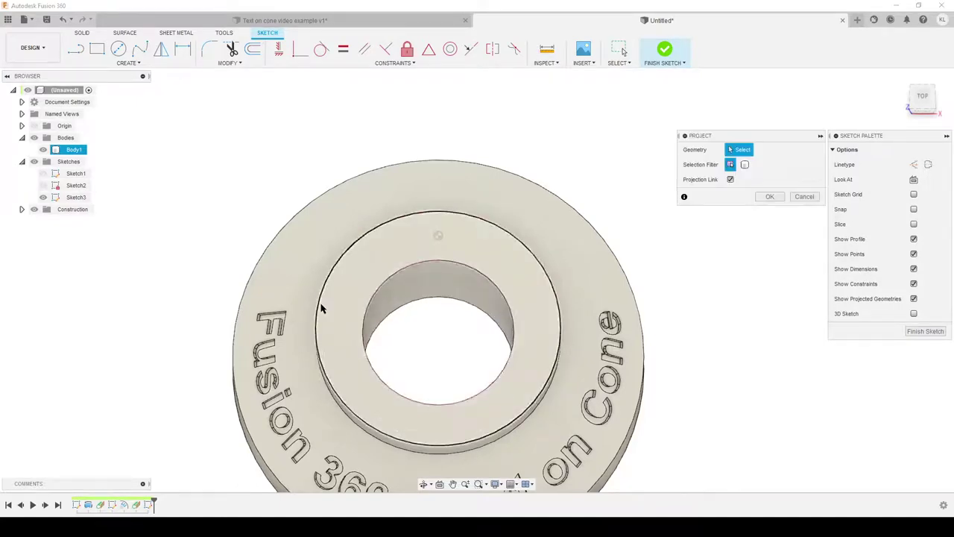
click(440, 215)
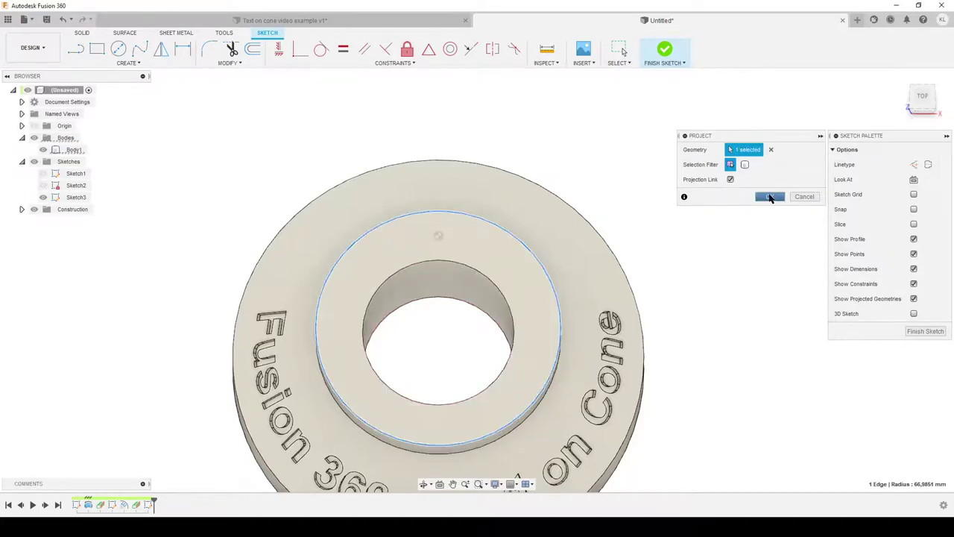
key(Return)
Step: Draw a horizontal line across the full width of the projected circle and constrain it coincident with the circle's center
click(75, 50)
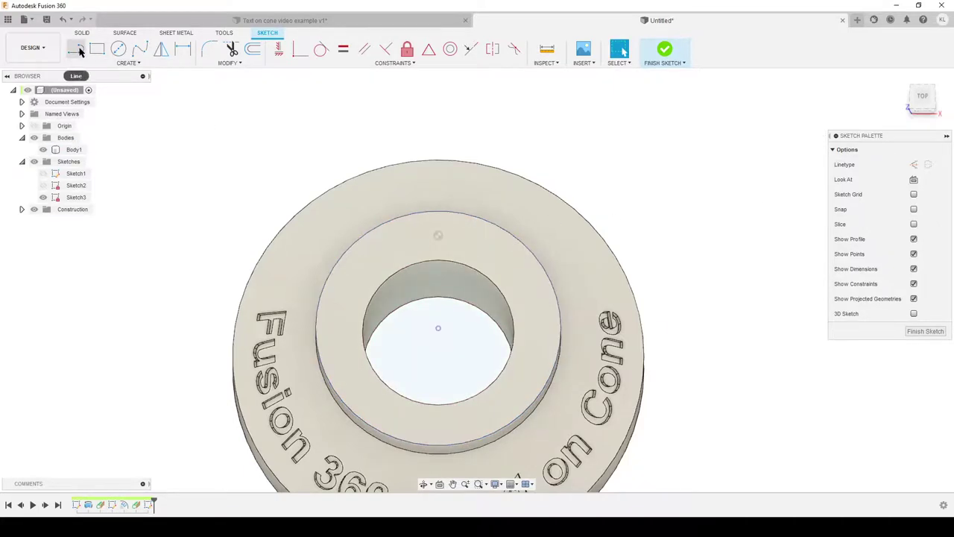
click(315, 327)
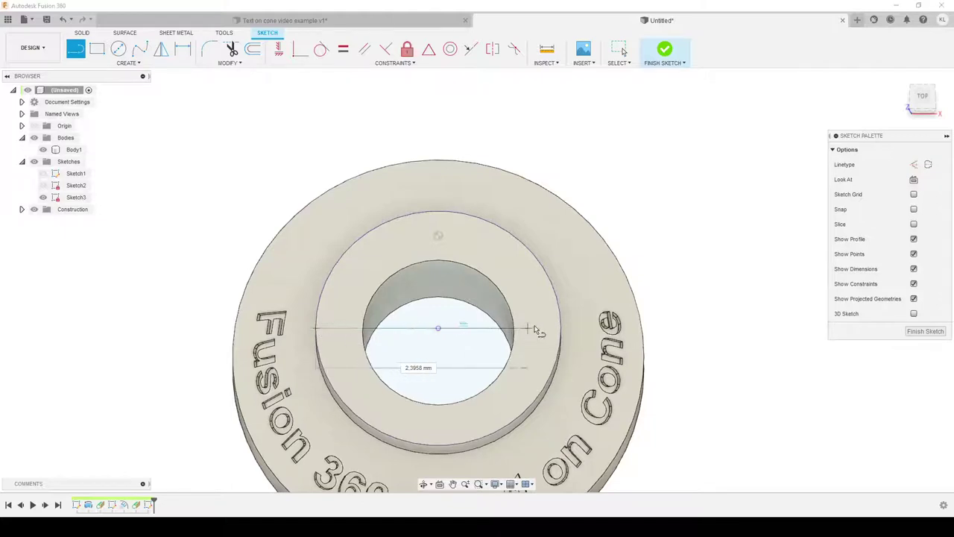
click(560, 328)
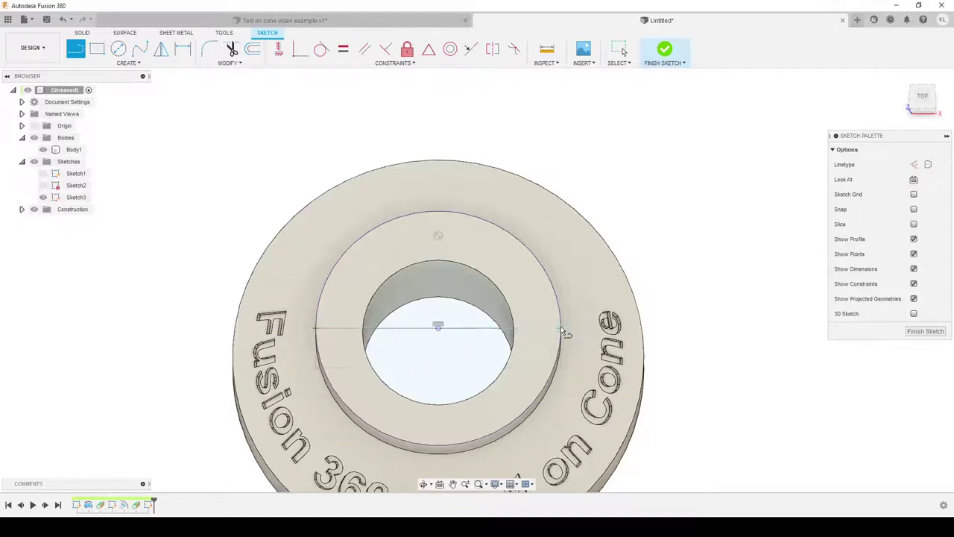
click(300, 49)
click(460, 329)
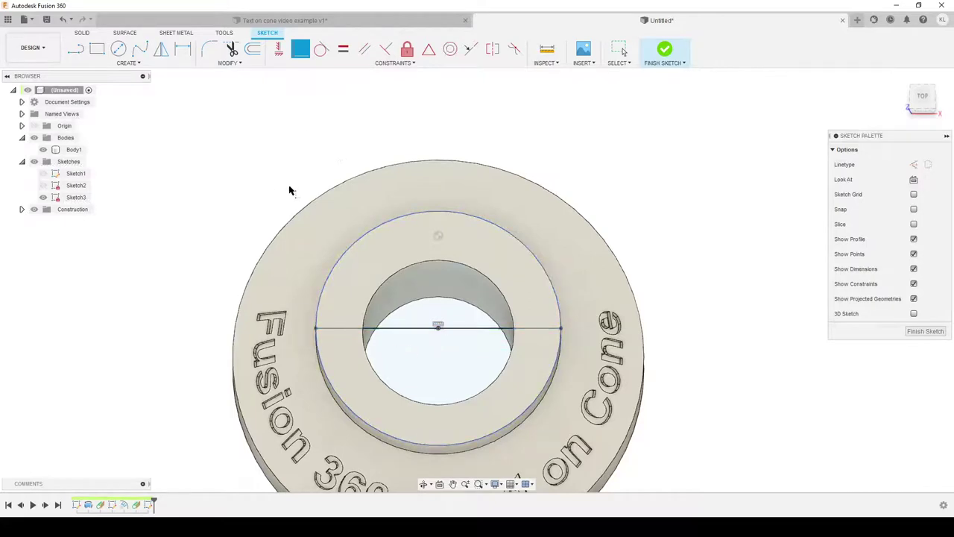
Step: Project the inner circular edge of the ring's top face into the sketch
key(p)
click(291, 217)
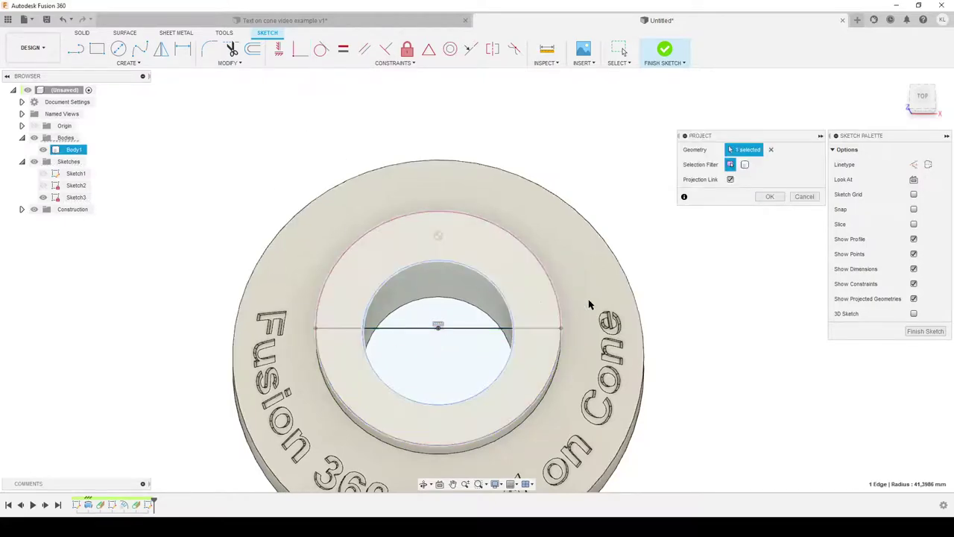
click(769, 196)
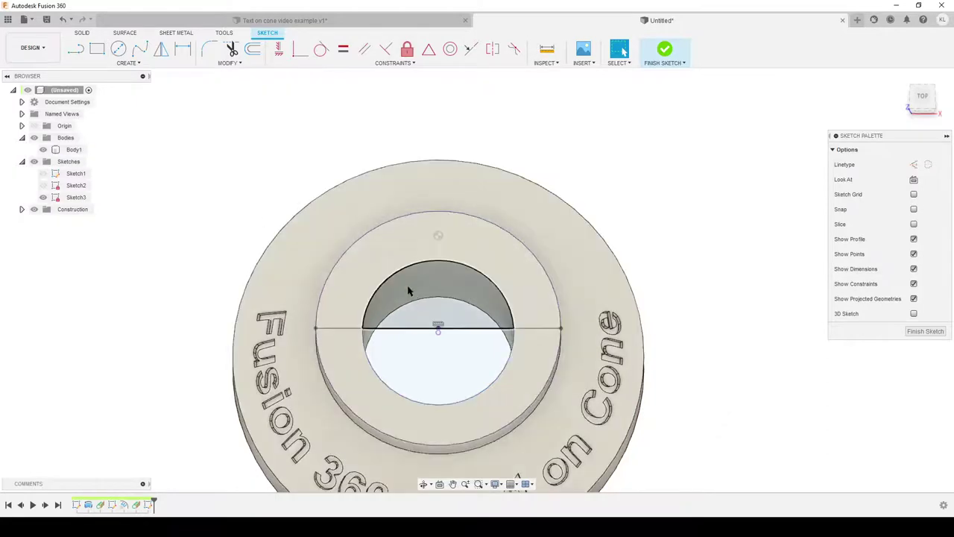
Step: Draw a line across the full width of the projected inner circle and constrain it coincident with that circle's center
key(l)
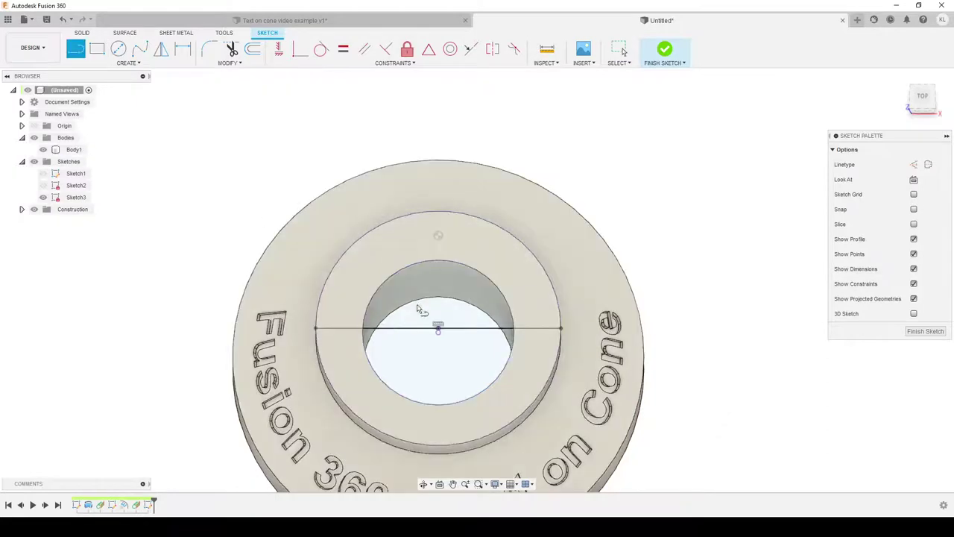
click(365, 339)
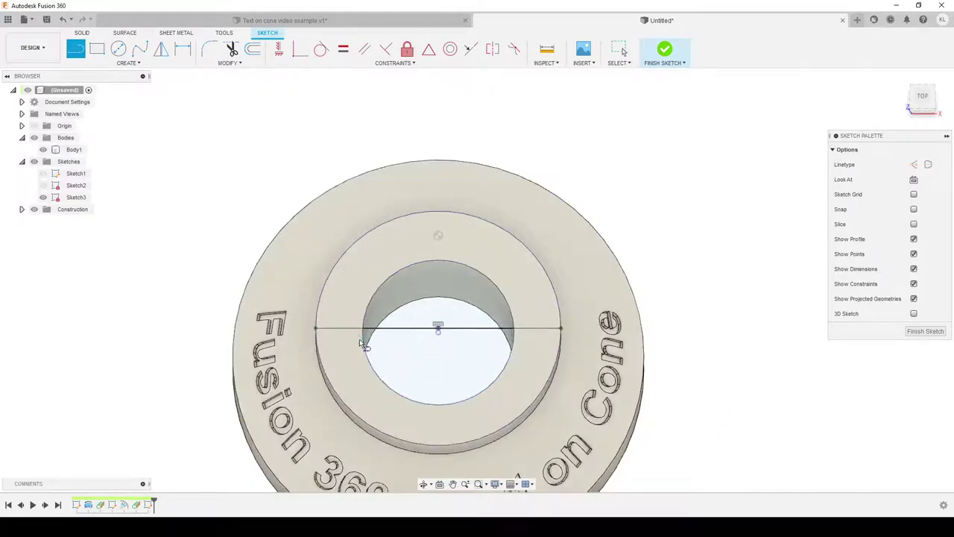
click(513, 339)
key(Escape)
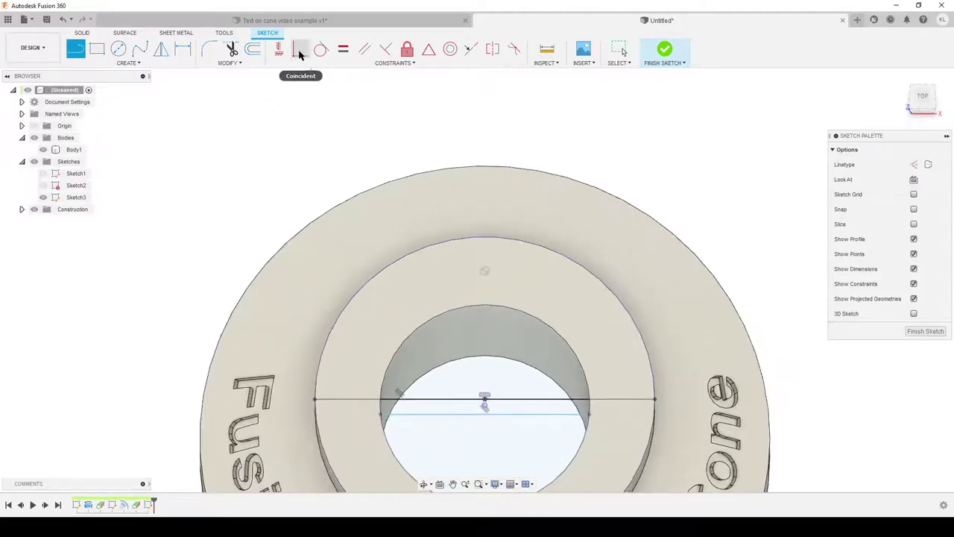
click(300, 49)
scroll(496, 313, up, 5)
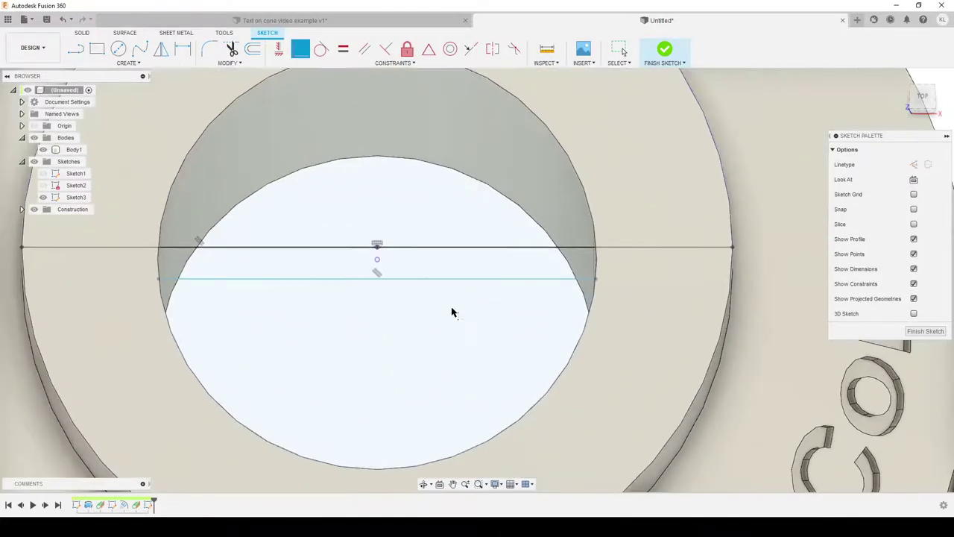
click(416, 279)
click(377, 258)
scroll(364, 329, down, 4)
scroll(364, 330, down, 2)
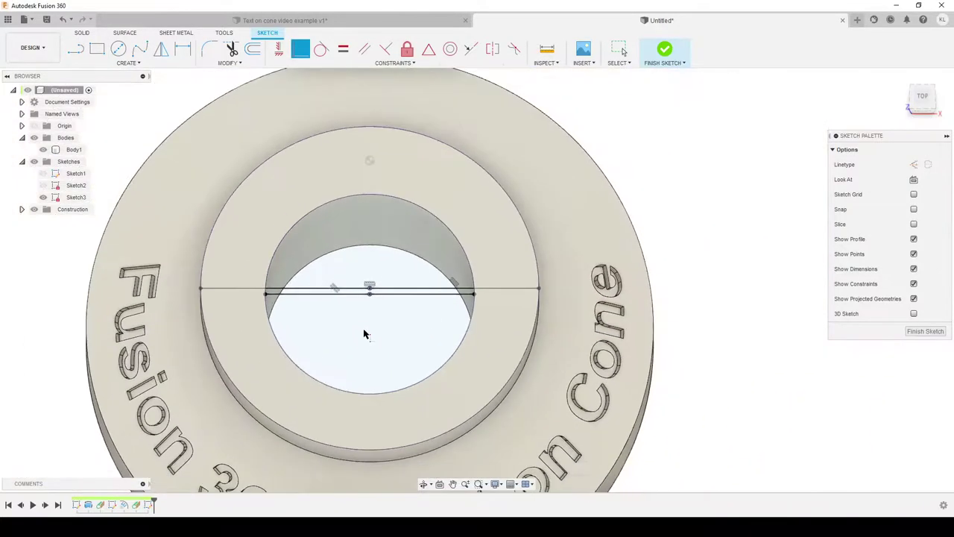
Step: Hide the body and convert all the projected circles and lines in the sketch to construction geometry
click(42, 149)
scroll(126, 266, down, 2)
middle_drag(126, 266, 363, 317)
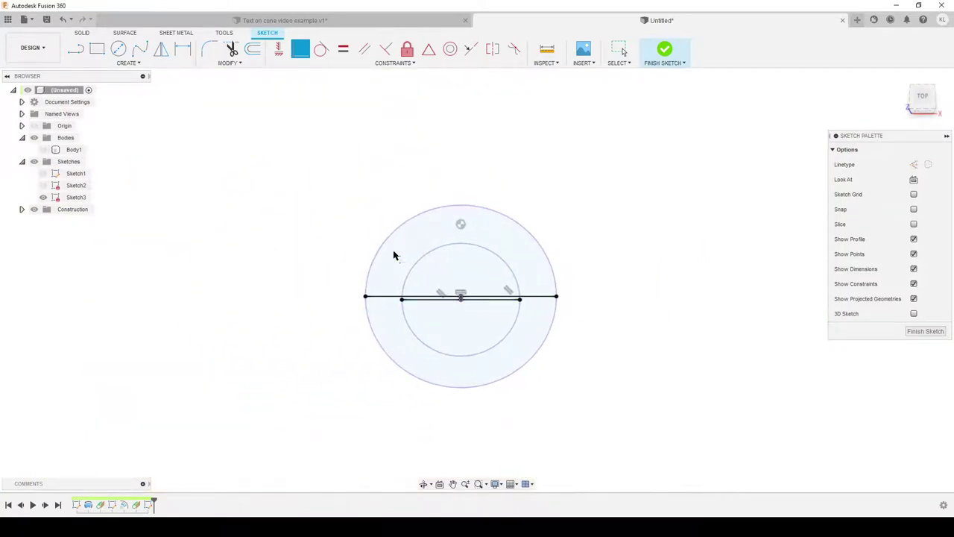
drag(255, 155, 684, 442)
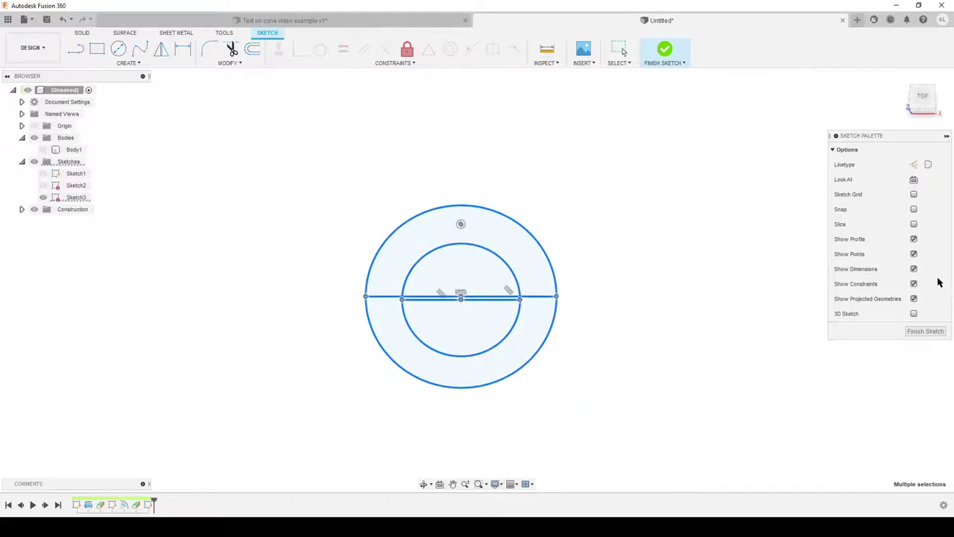
click(914, 164)
scroll(612, 406, up, 2)
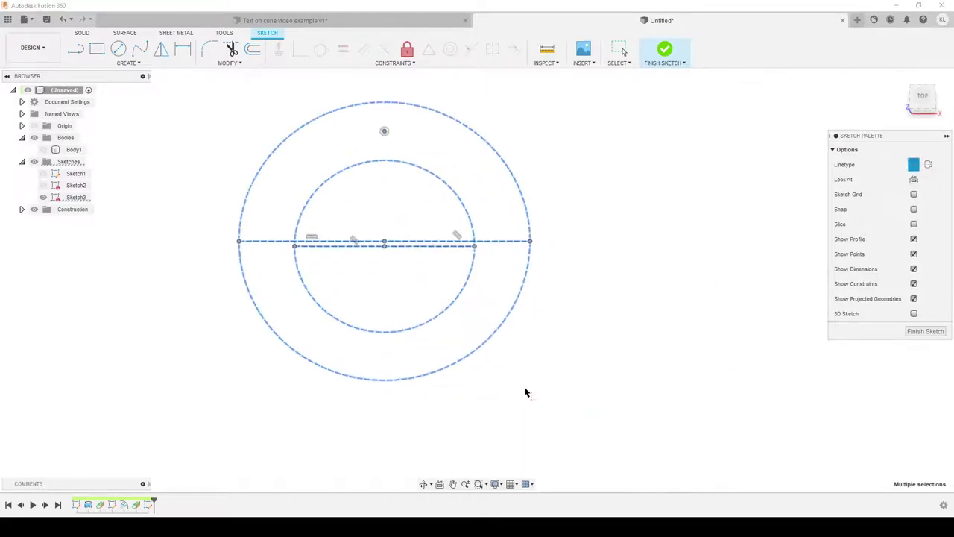
Step: Draw two connected construction lines from the ends of the outer horizontal line, meeting in a point below the circle centers
click(76, 48)
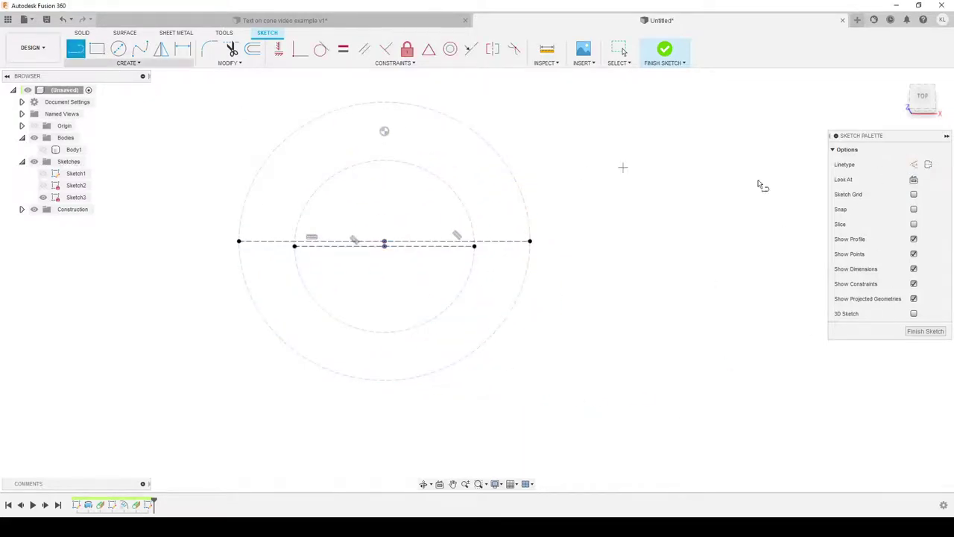
key(F6)
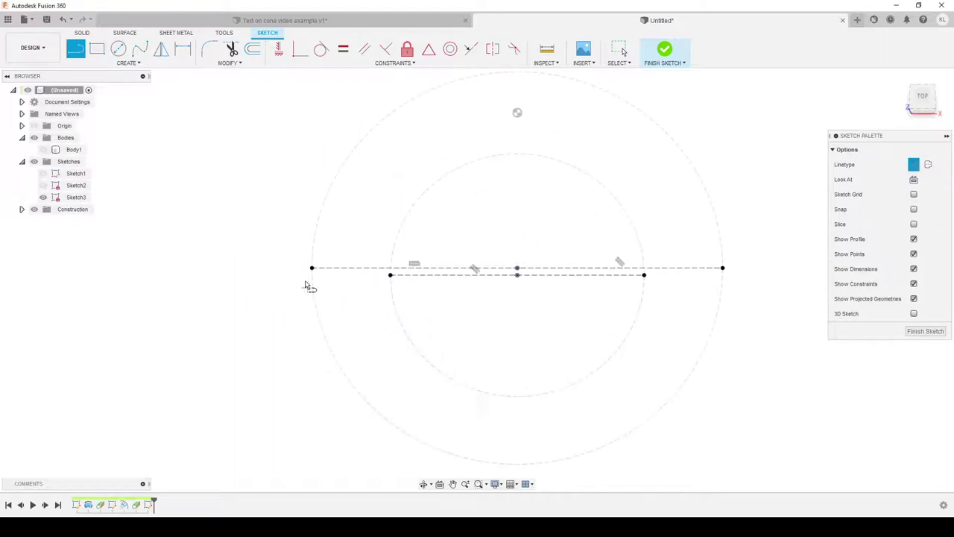
click(312, 268)
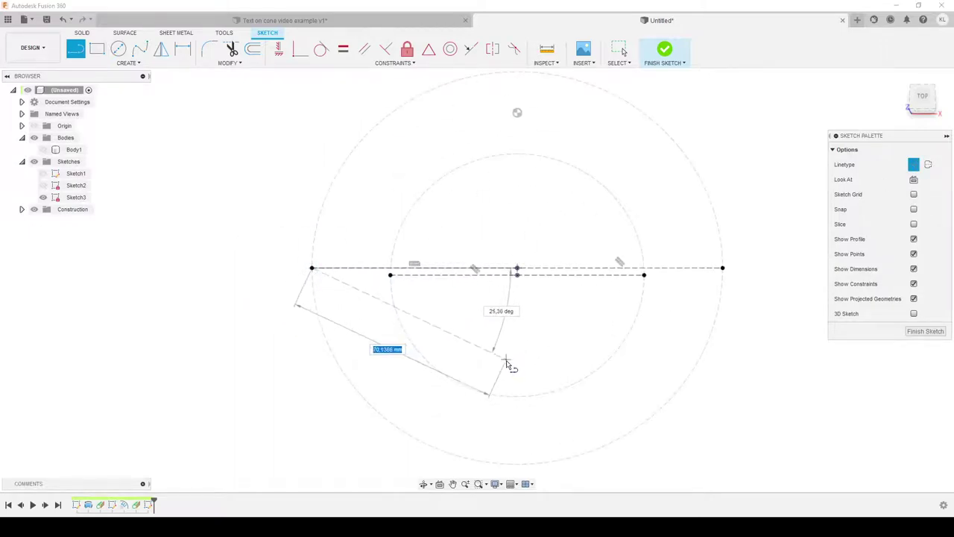
click(504, 361)
click(722, 268)
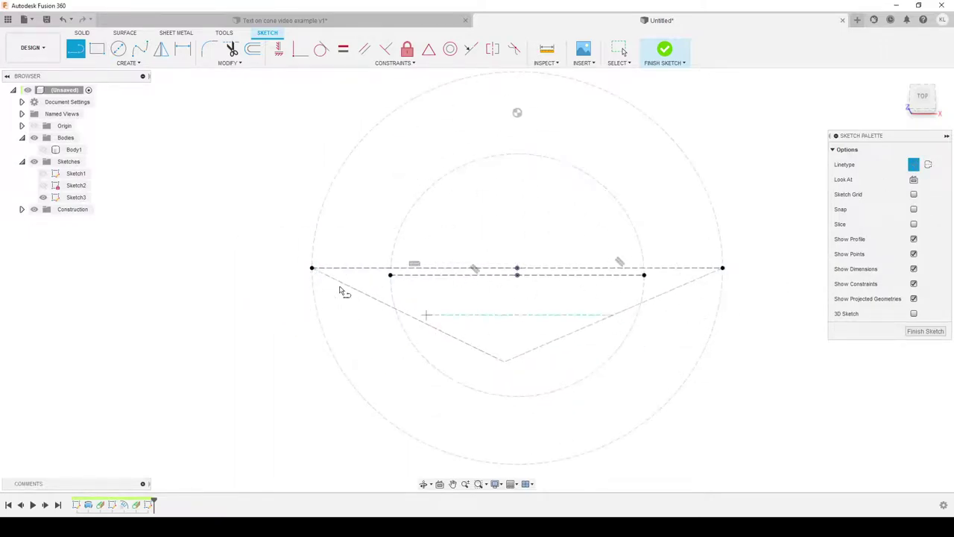
Step: Constrain the two slanted construction lines coincident with the matching endpoints of the inner horizontal line
click(300, 49)
click(355, 298)
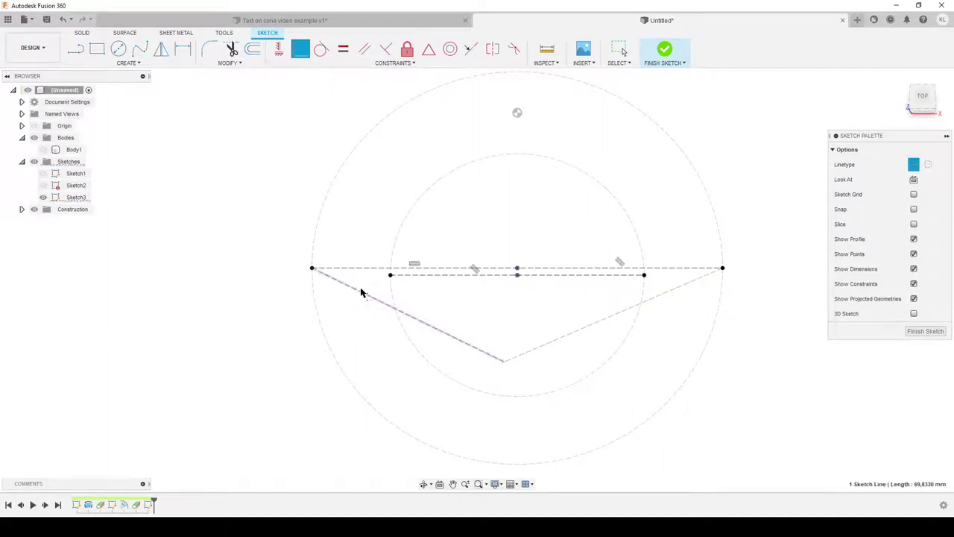
click(391, 275)
click(665, 285)
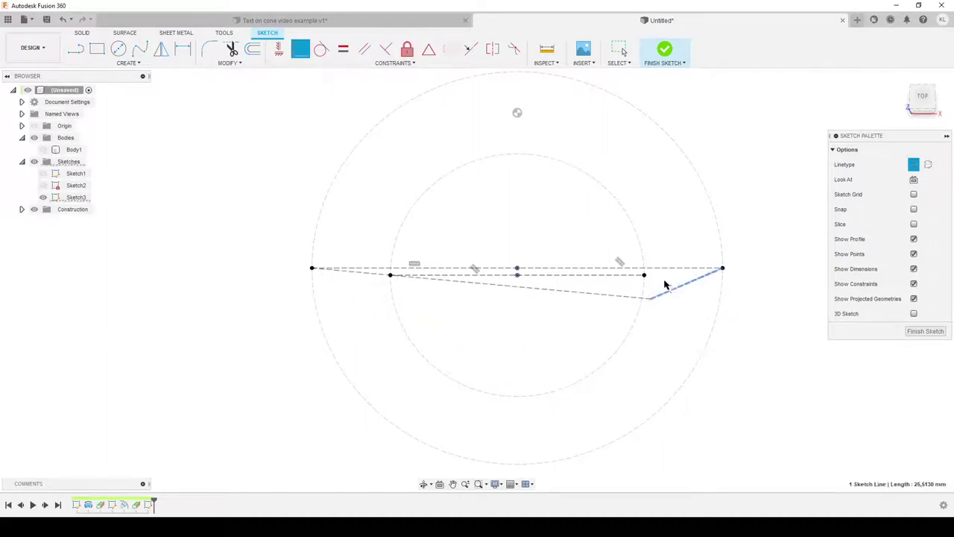
click(646, 275)
scroll(567, 310, down, 3)
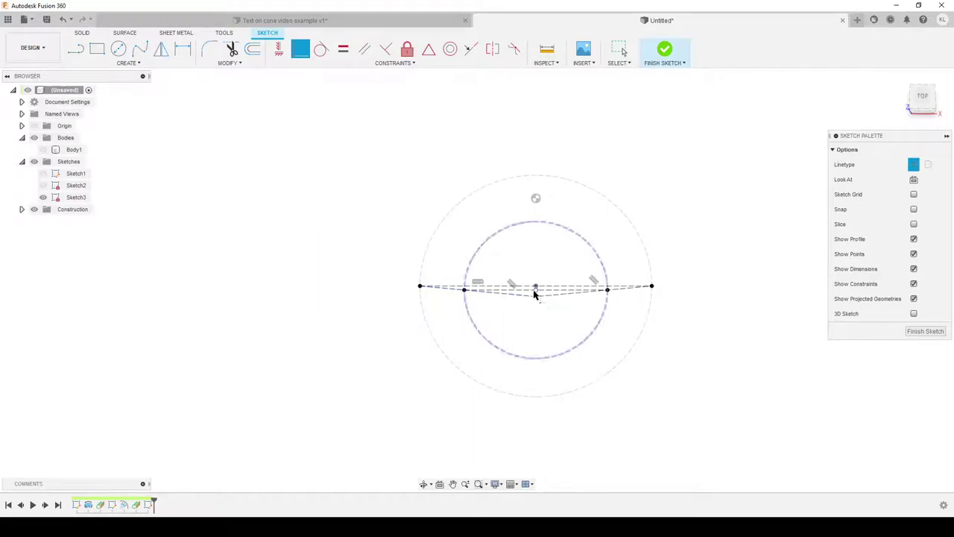
Step: Draw a solid center-point arc spanning about 178 degrees above the circles, centered on the intersection of the two slanted lines
text(sar)
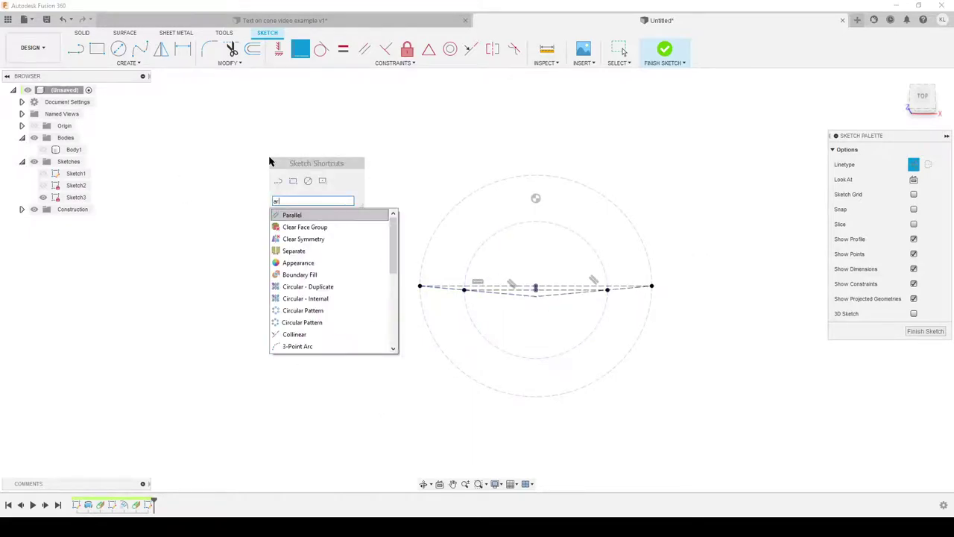
text(c)
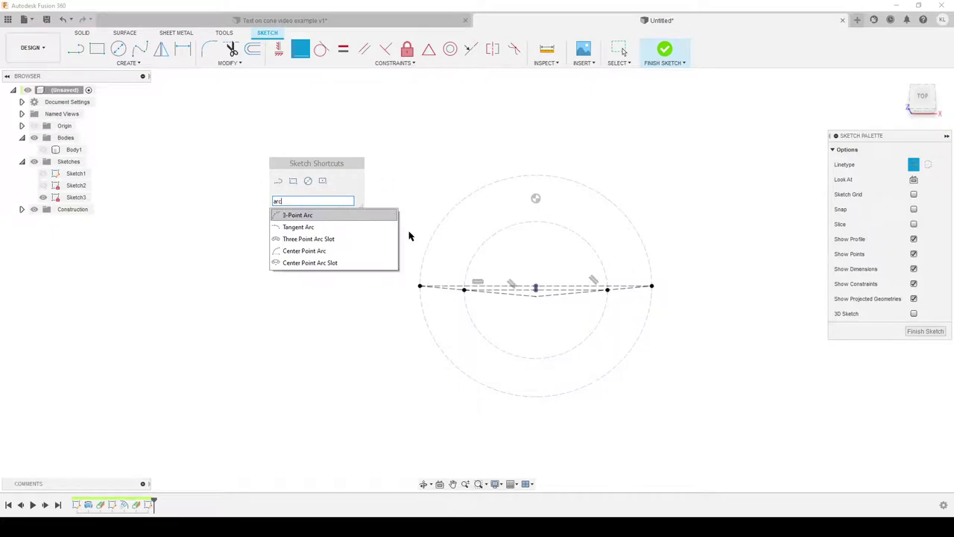
click(321, 251)
scroll(572, 328, up, 2)
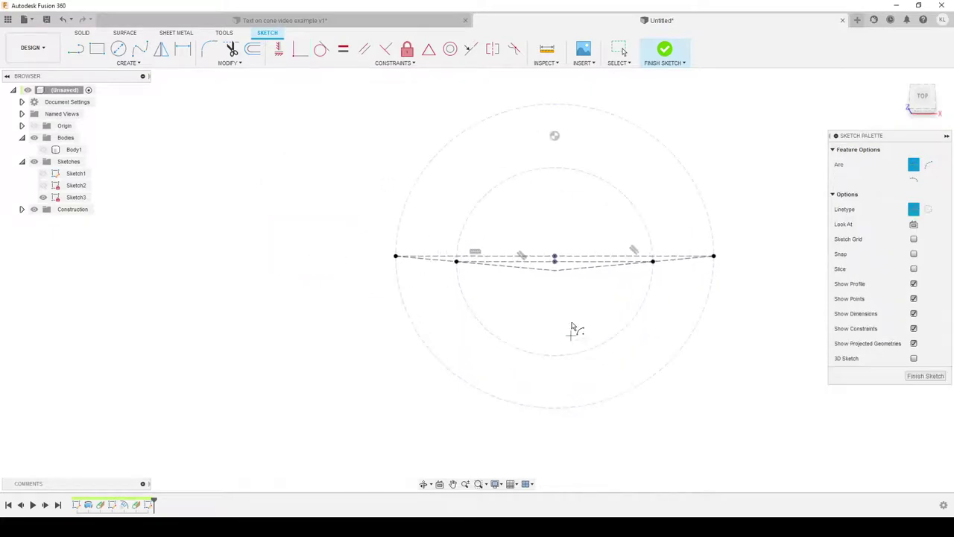
click(554, 273)
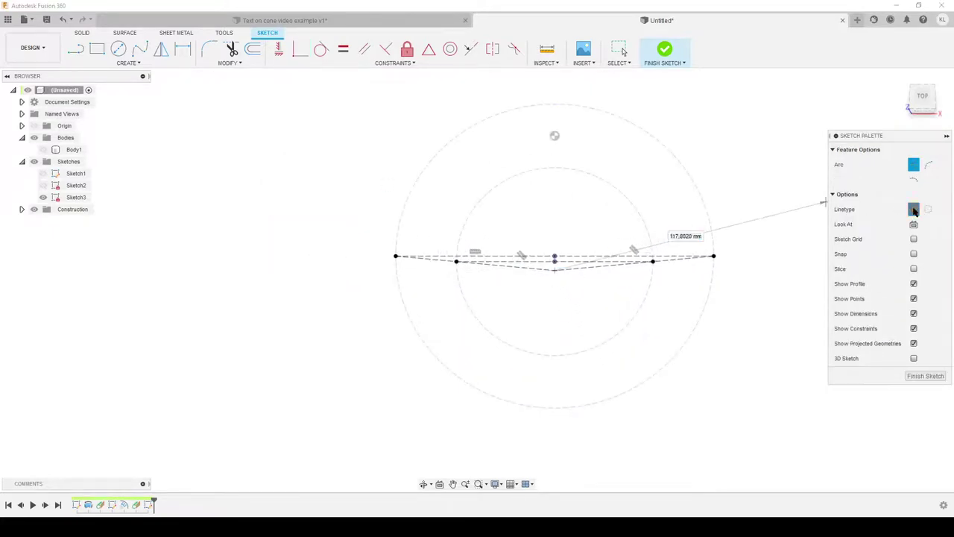
click(269, 269)
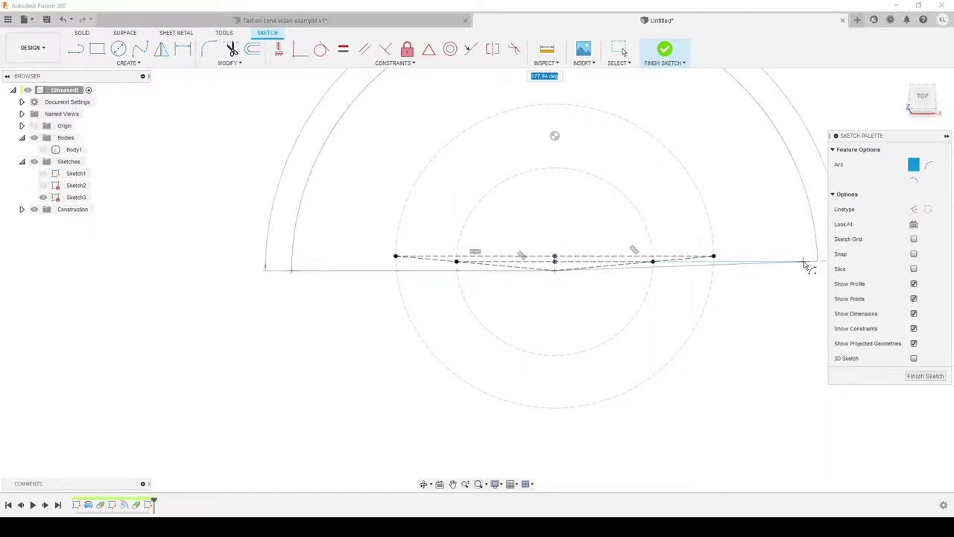
click(805, 265)
middle_drag(514, 309, 416, 332)
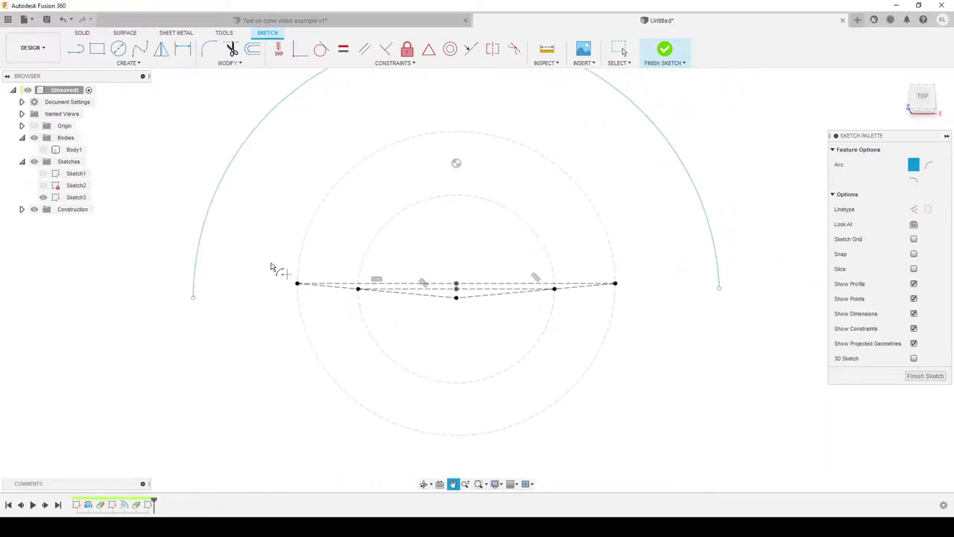
Step: Draw a vertical construction line from the inner circle up to the outer circle, near their topmost points
click(76, 49)
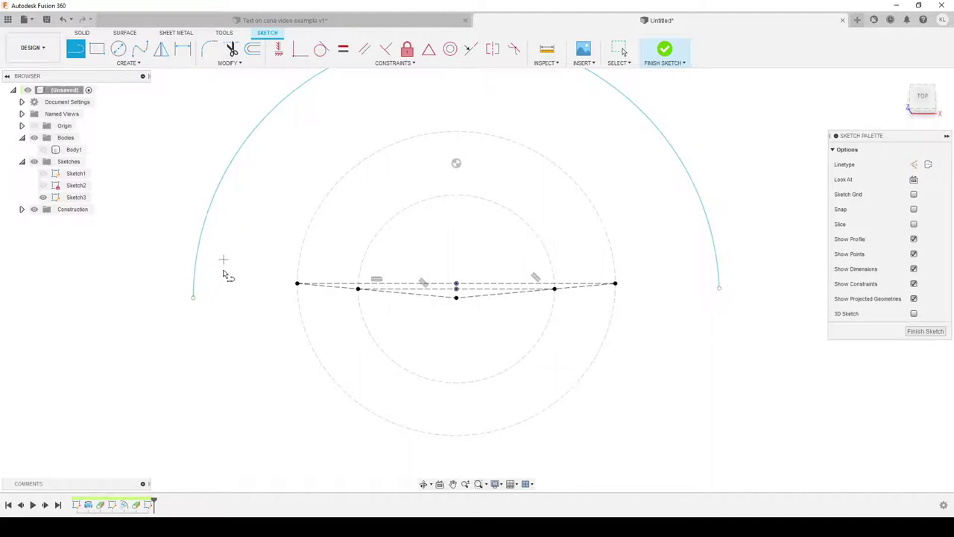
scroll(569, 252, down, 2)
middle_drag(569, 252, 589, 296)
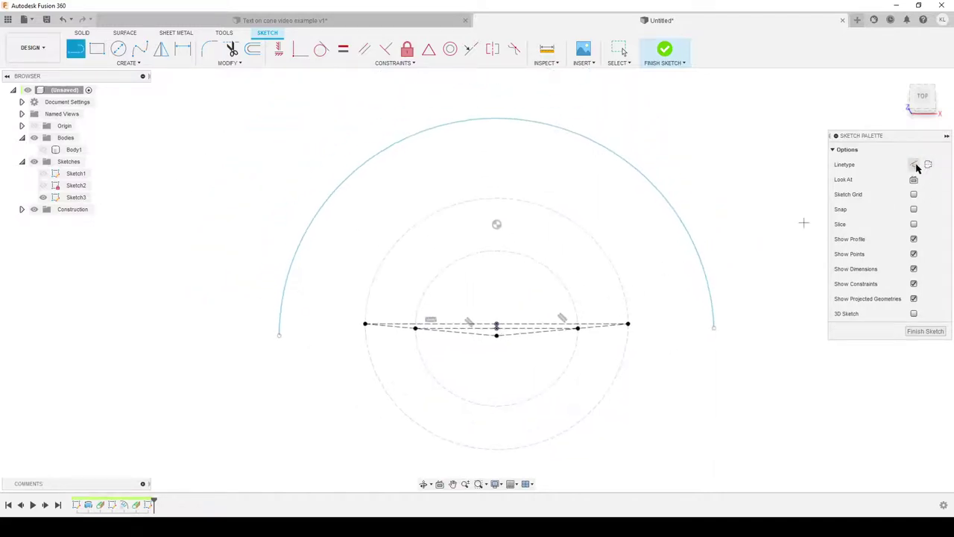
click(914, 165)
click(488, 252)
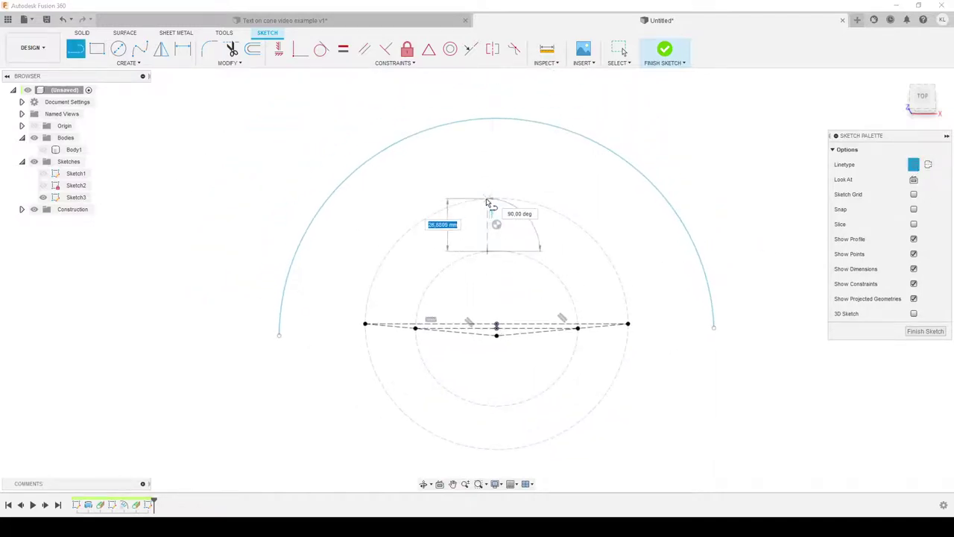
click(487, 199)
Step: Constrain the vertical construction line coincident with the projected sketch point between the two circles
click(298, 52)
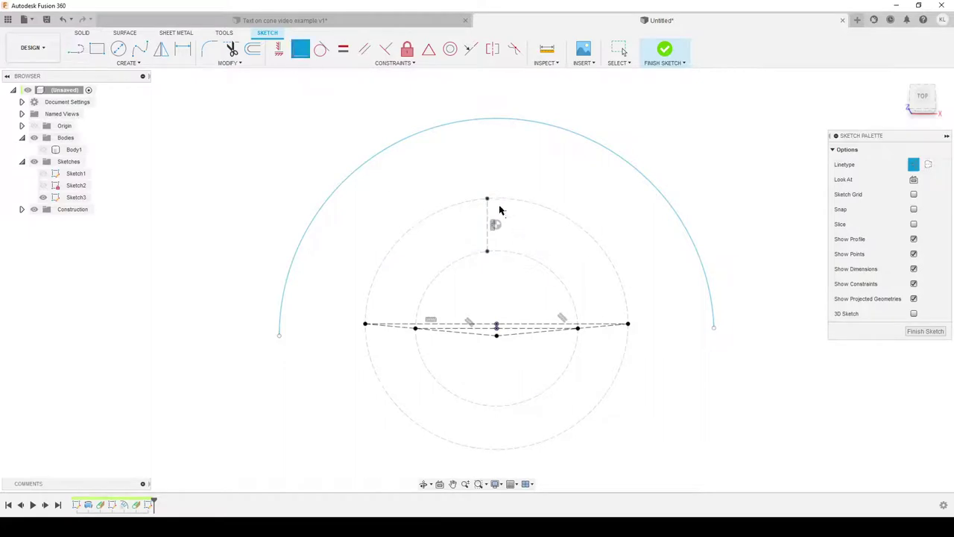
click(505, 237)
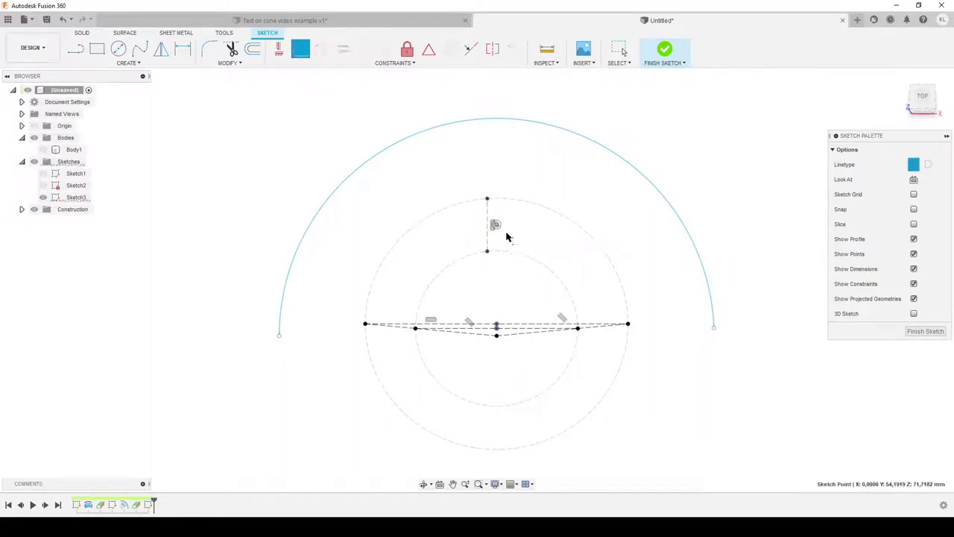
click(486, 214)
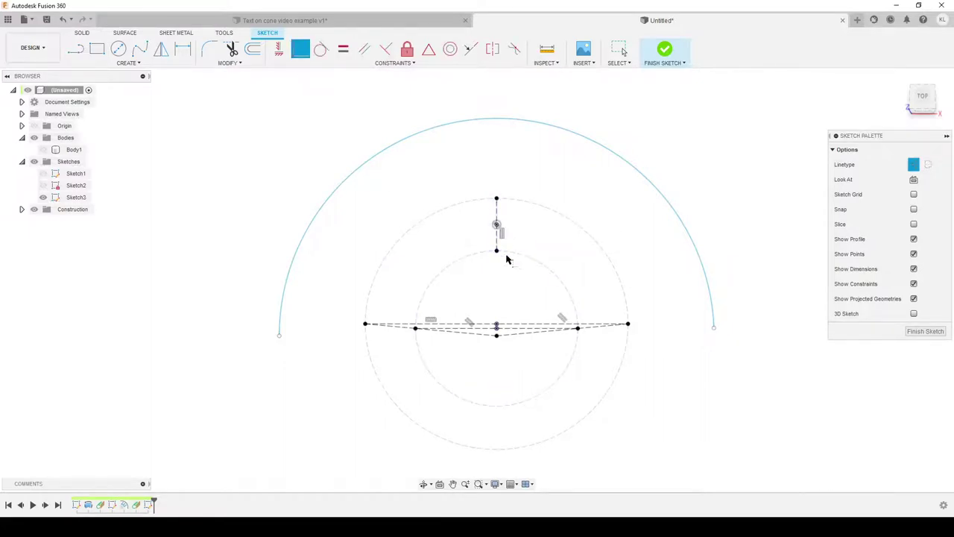
scroll(275, 222, down, 1)
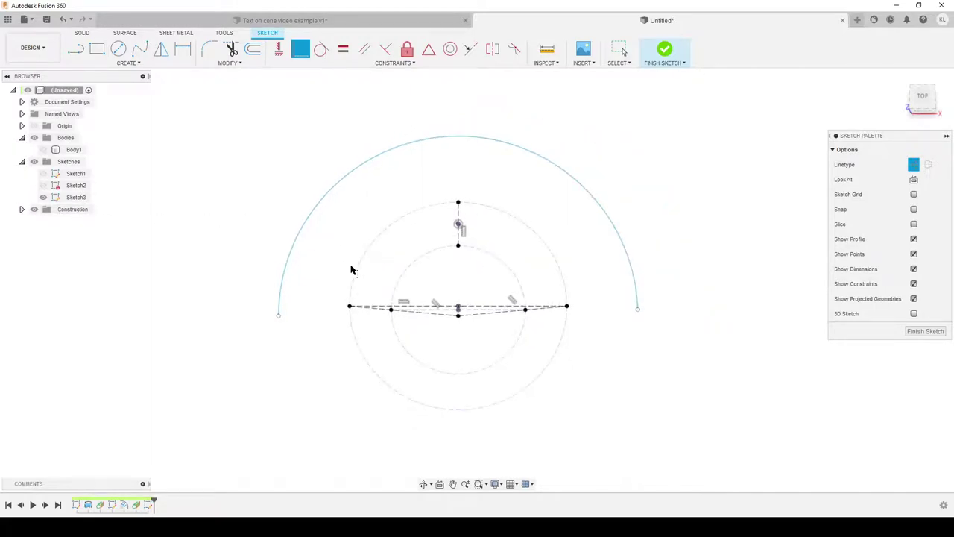
Step: Shrink the solid arc about its center to a radius of about 48.7 mm, placing it between the two circles
key(Escape)
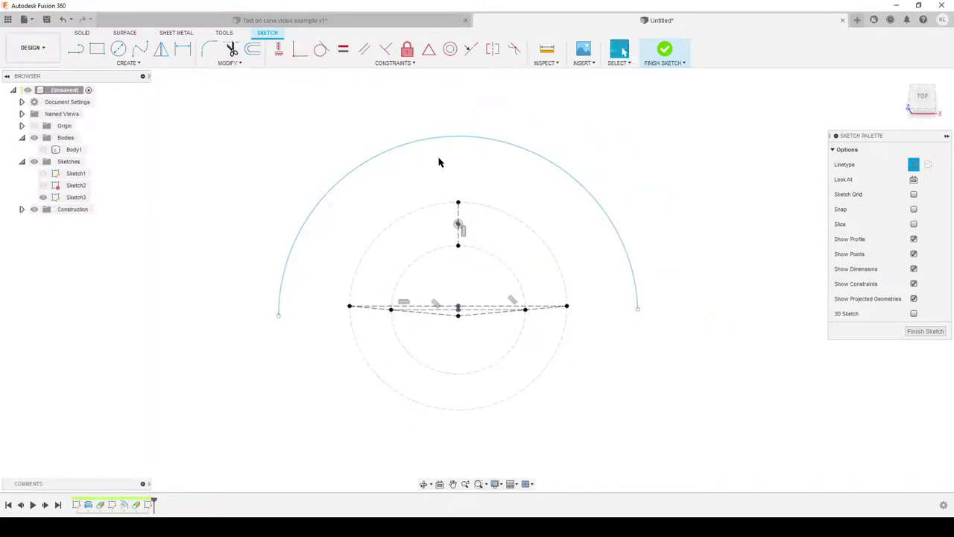
drag(442, 142, 443, 238)
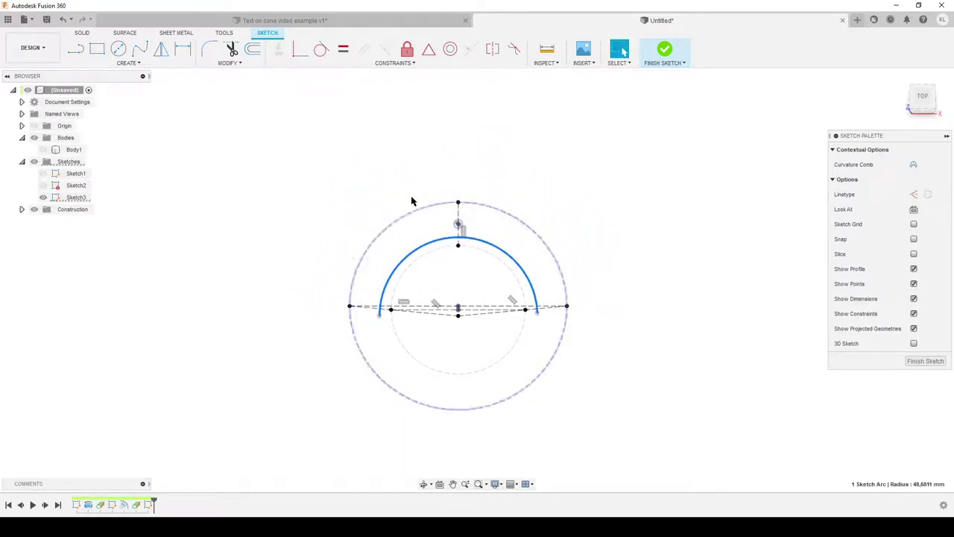
click(538, 244)
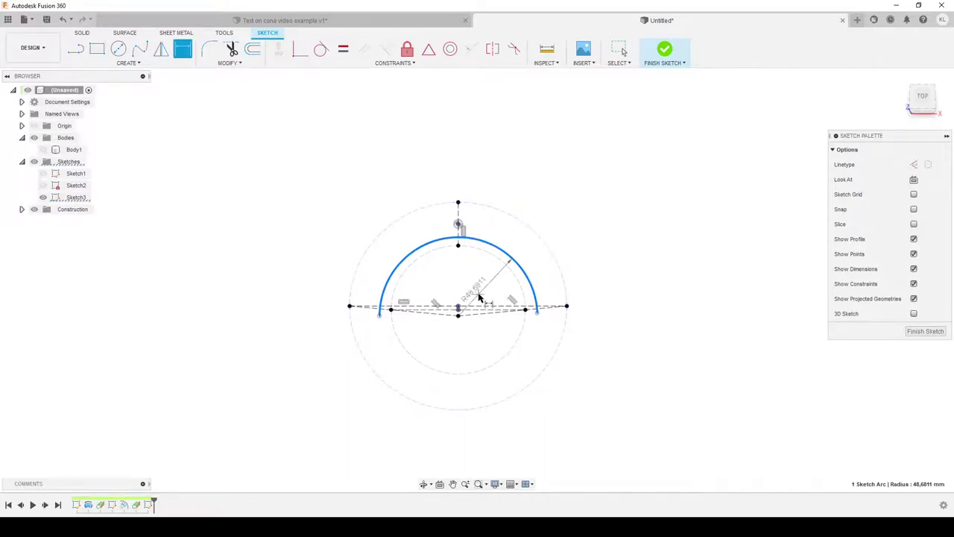
Step: Dimension the arc tangentially 3 mm from the vertical construction line's endpoint on the inner circle
click(182, 49)
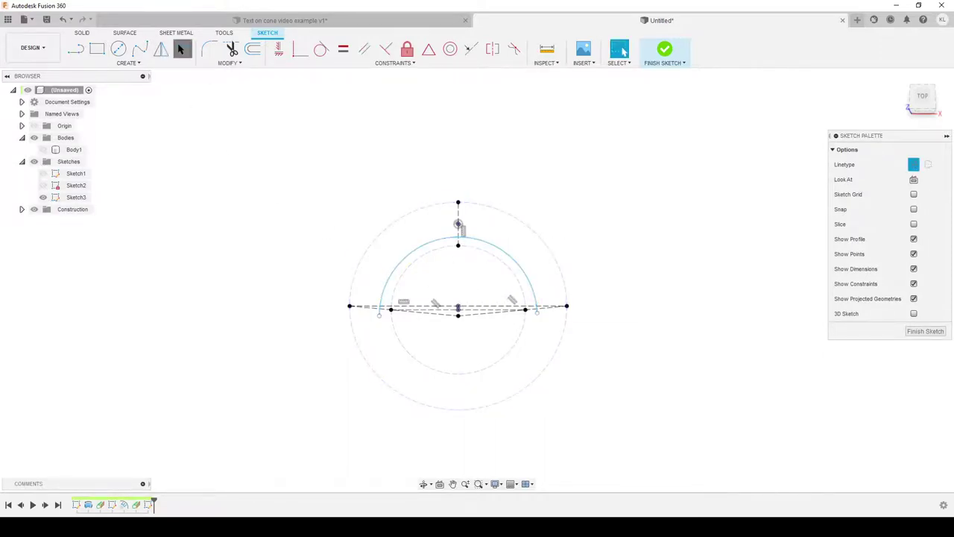
scroll(477, 255, up, 5)
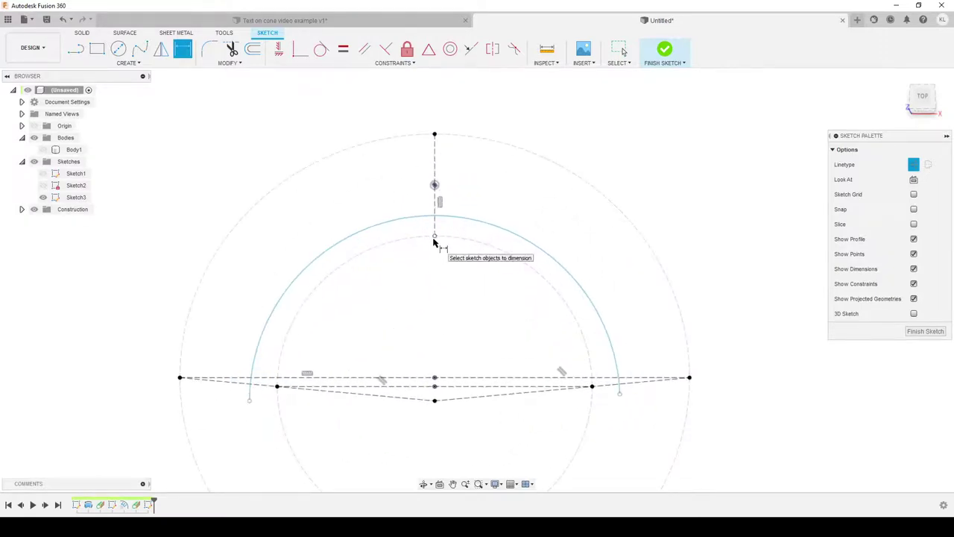
click(438, 216)
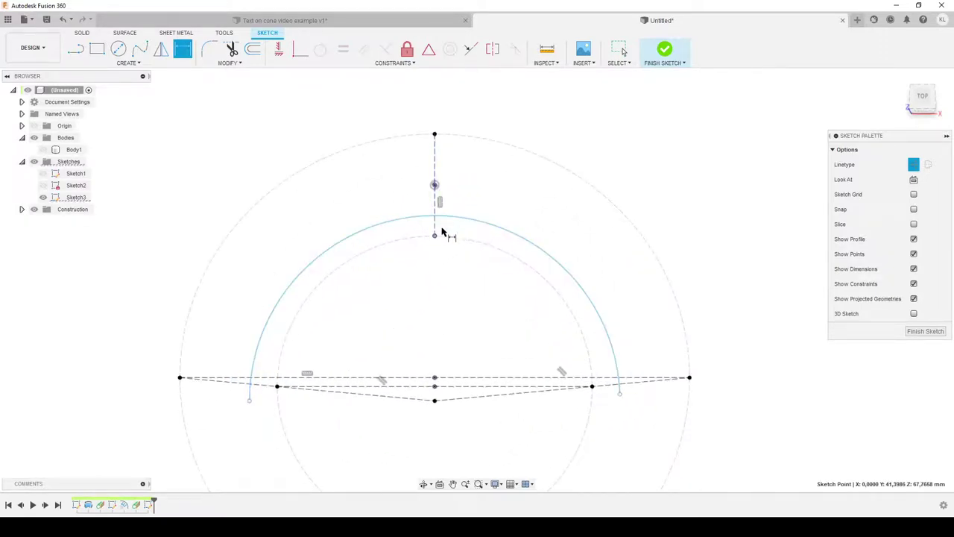
right_click(660, 150)
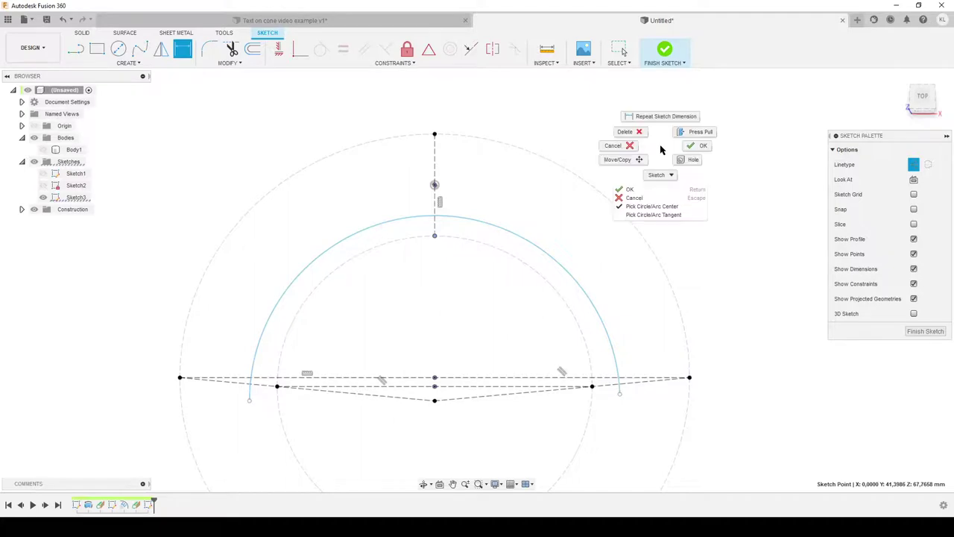
click(650, 215)
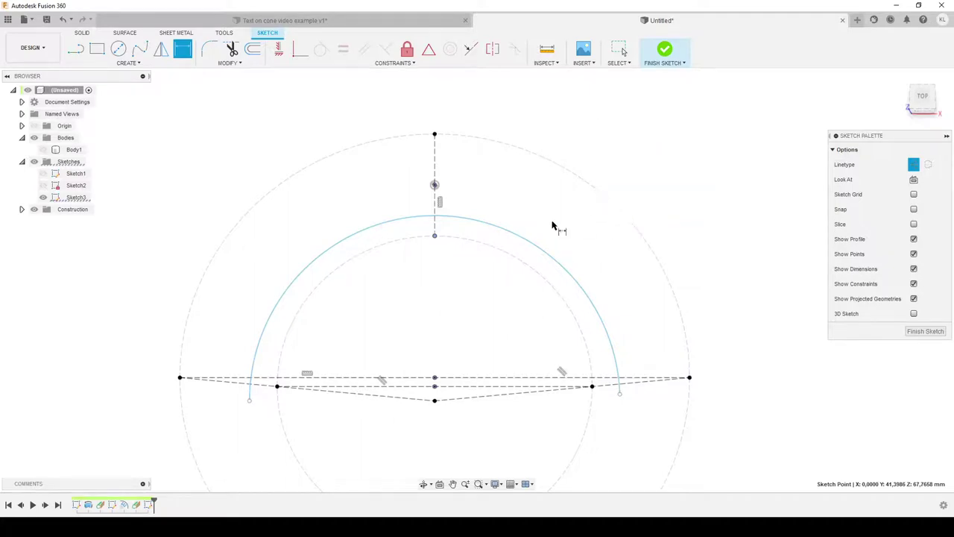
click(452, 220)
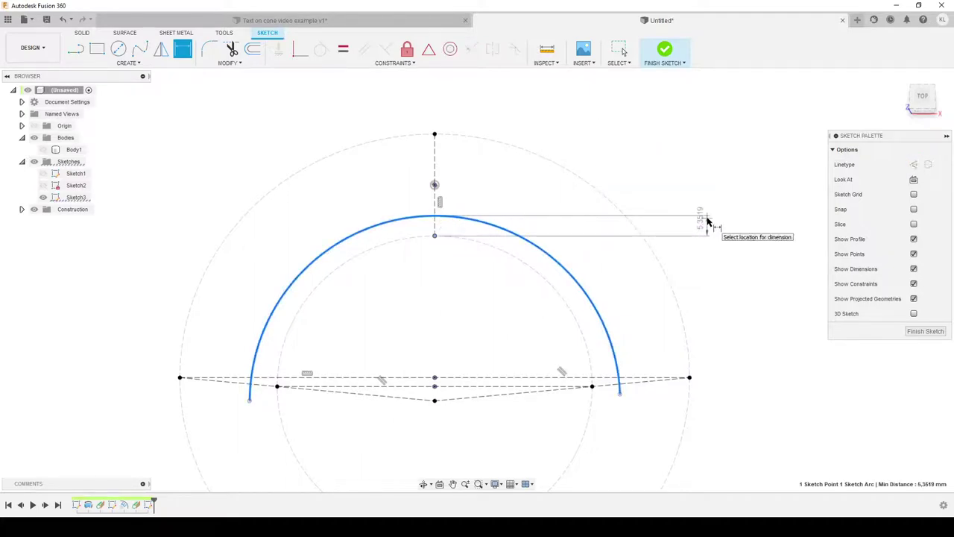
click(706, 217)
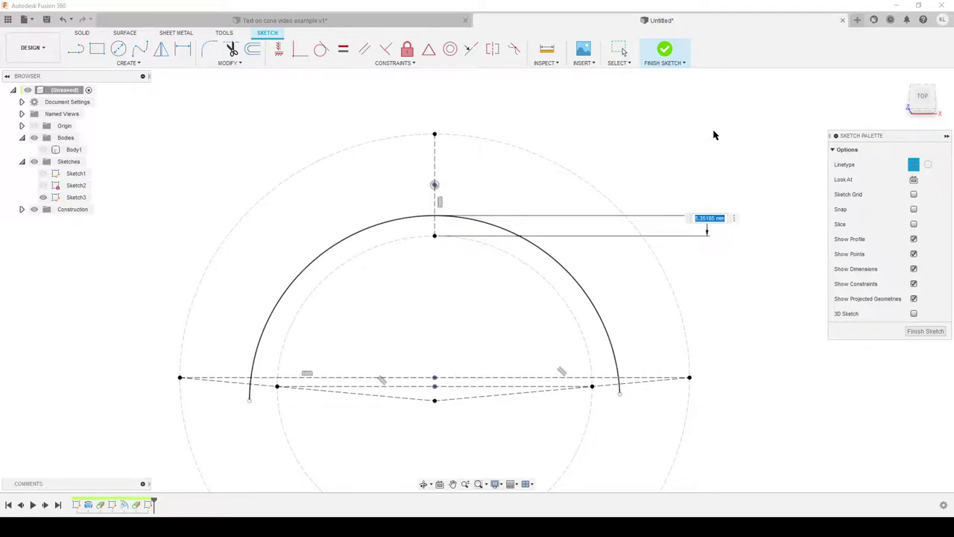
key(Return)
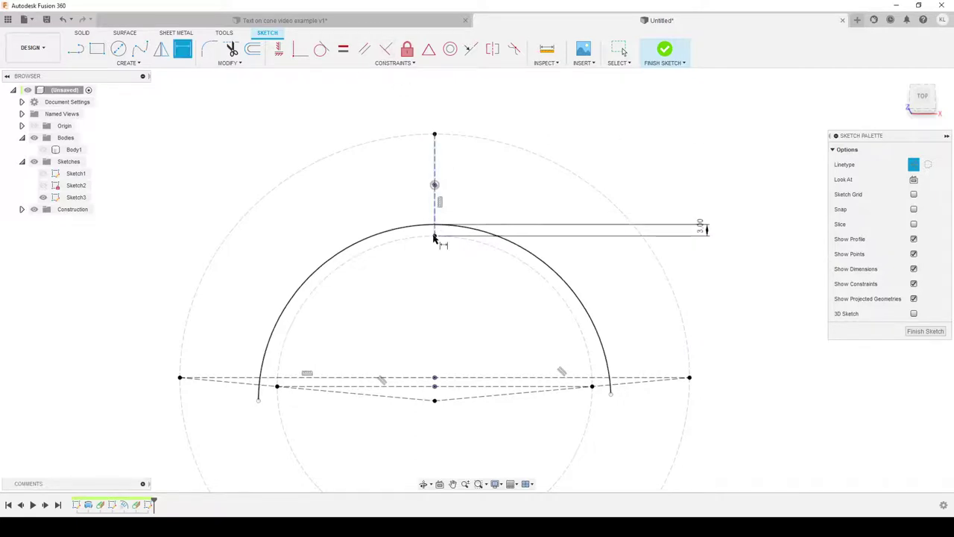
Step: Constrain both arc endpoints horizontally in line with the arc's center point
click(279, 49)
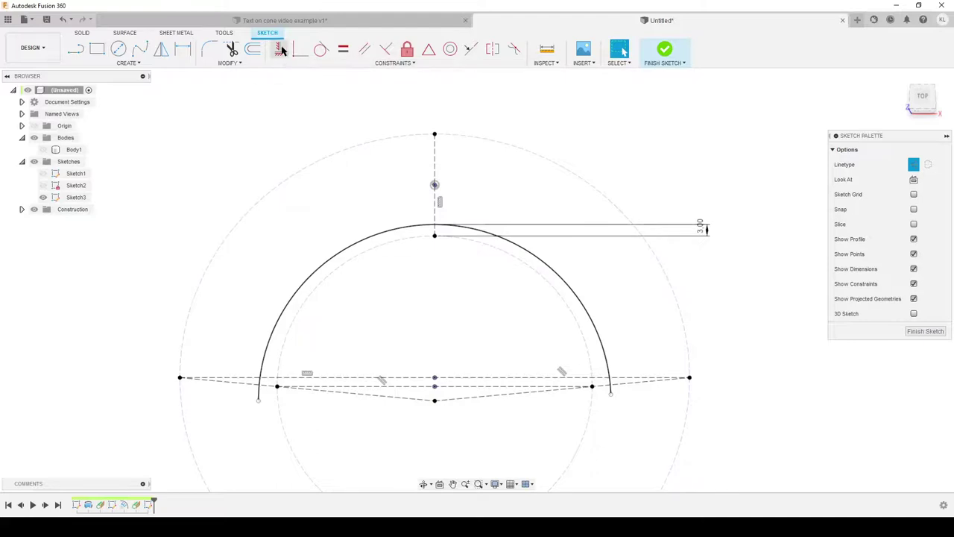
click(258, 403)
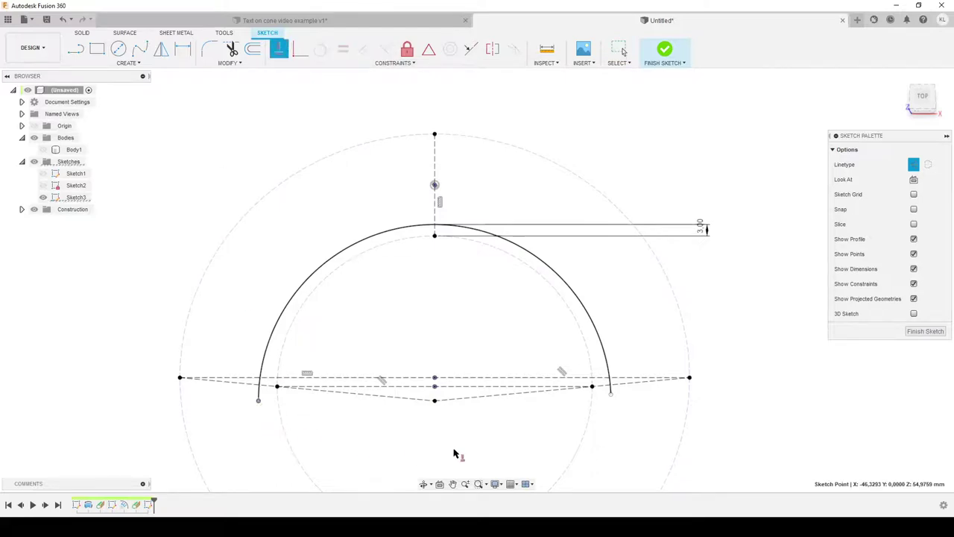
click(435, 400)
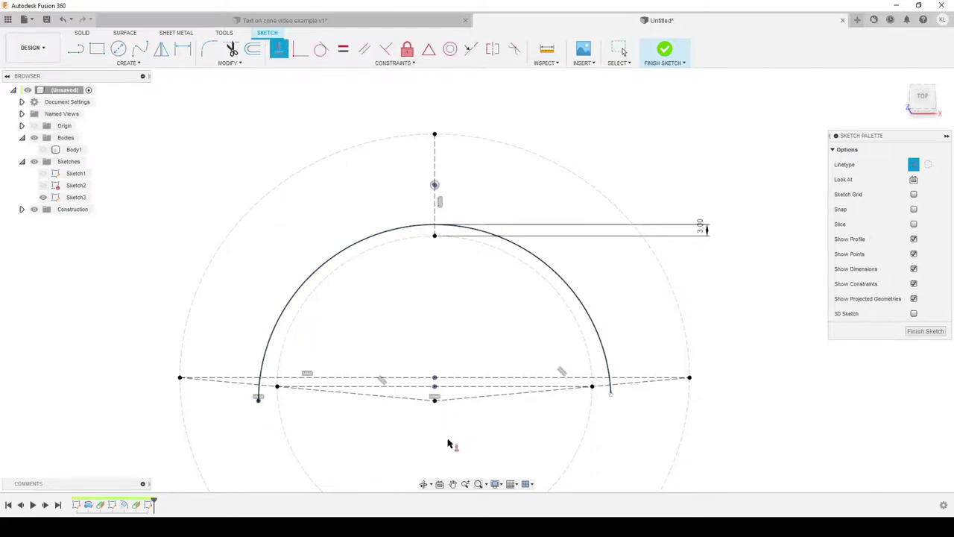
click(610, 398)
click(436, 400)
scroll(88, 270, down, 2)
middle_drag(90, 269, 176, 213)
key(Escape)
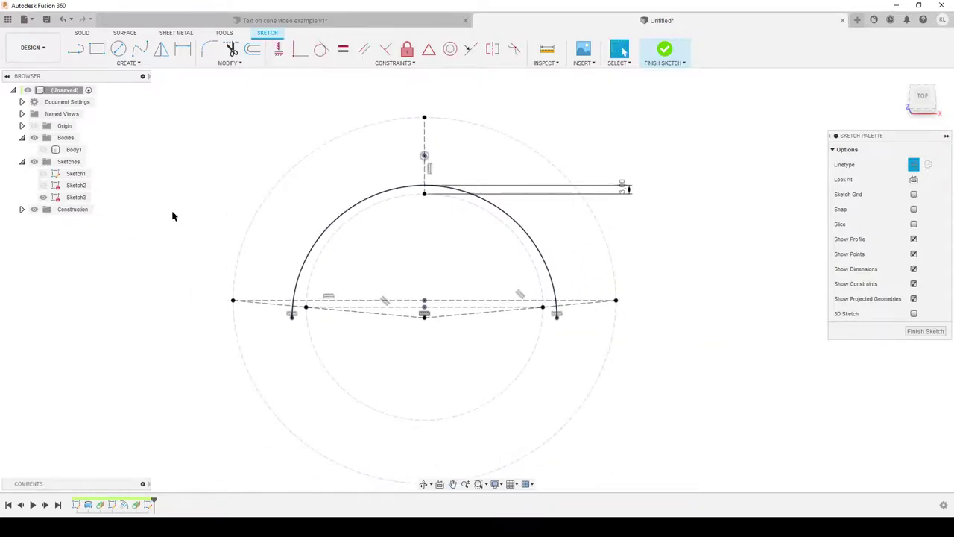
Step: Start a text on path along the arc, flipped to read correctly, in non-bold Arial with a height of 10 mm
click(129, 64)
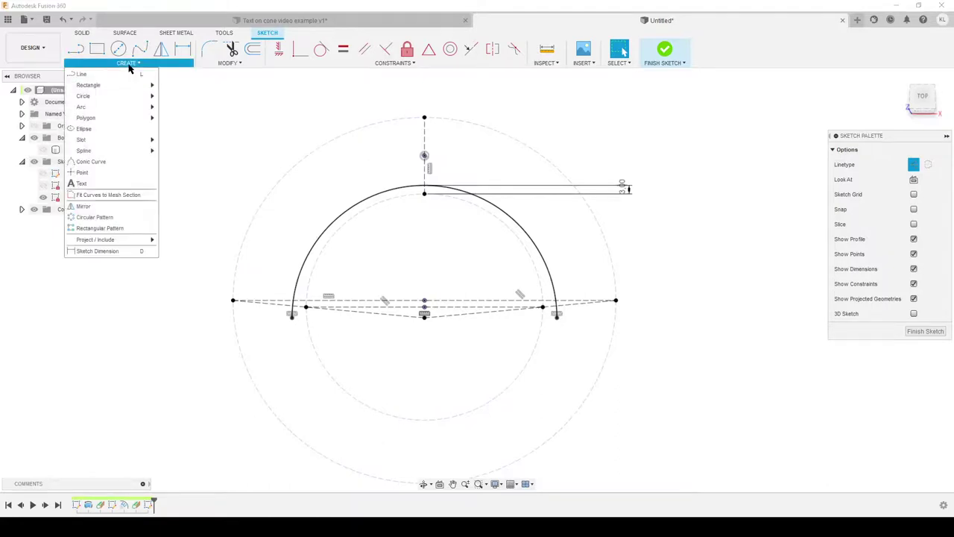
click(88, 184)
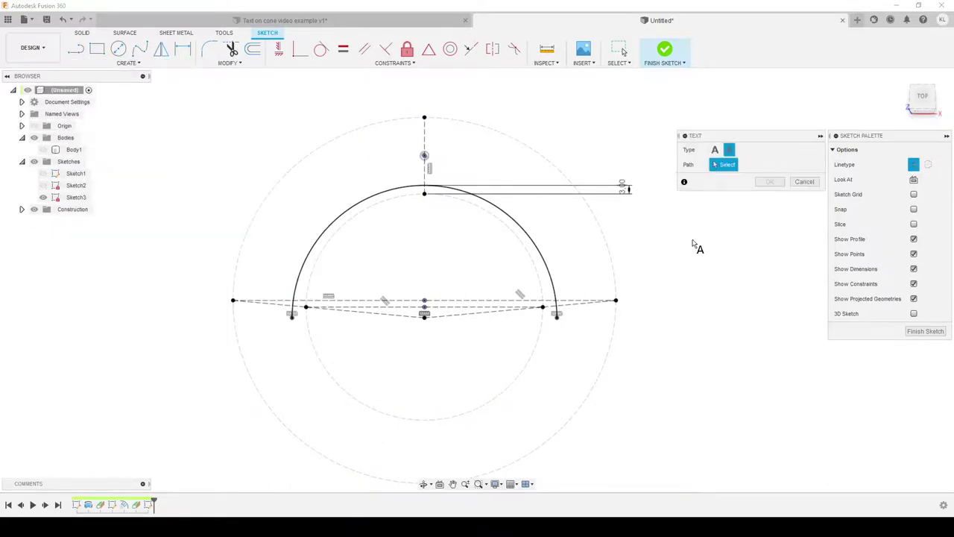
click(500, 208)
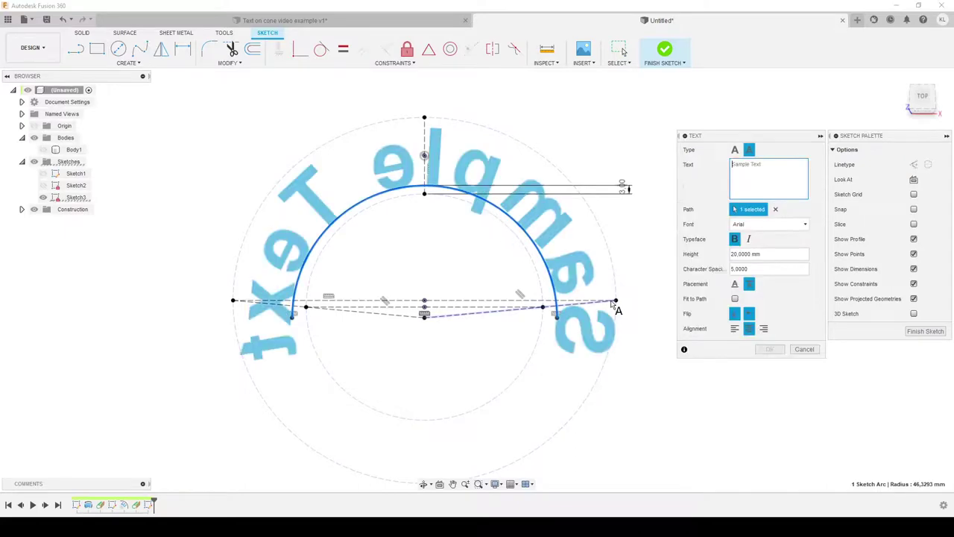
click(735, 314)
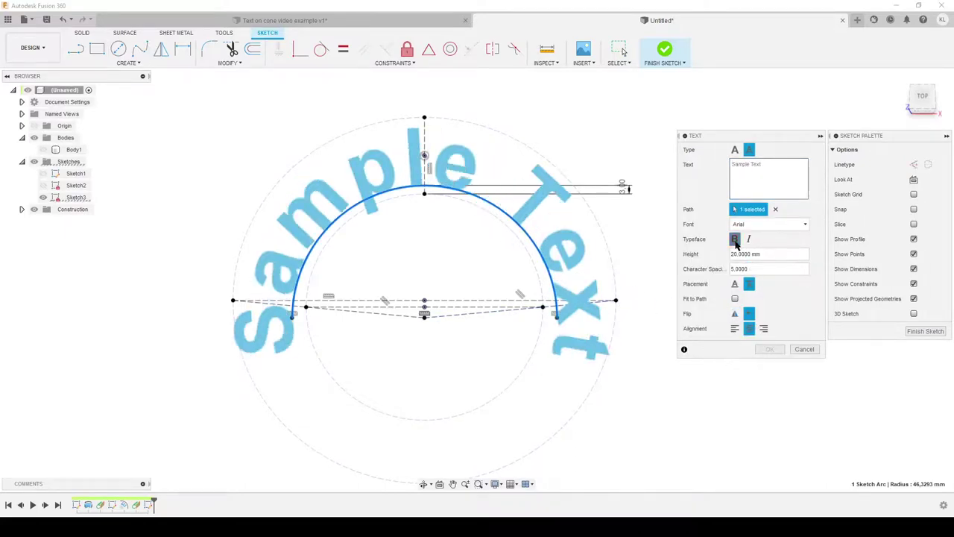
click(735, 240)
drag(766, 258, 715, 254)
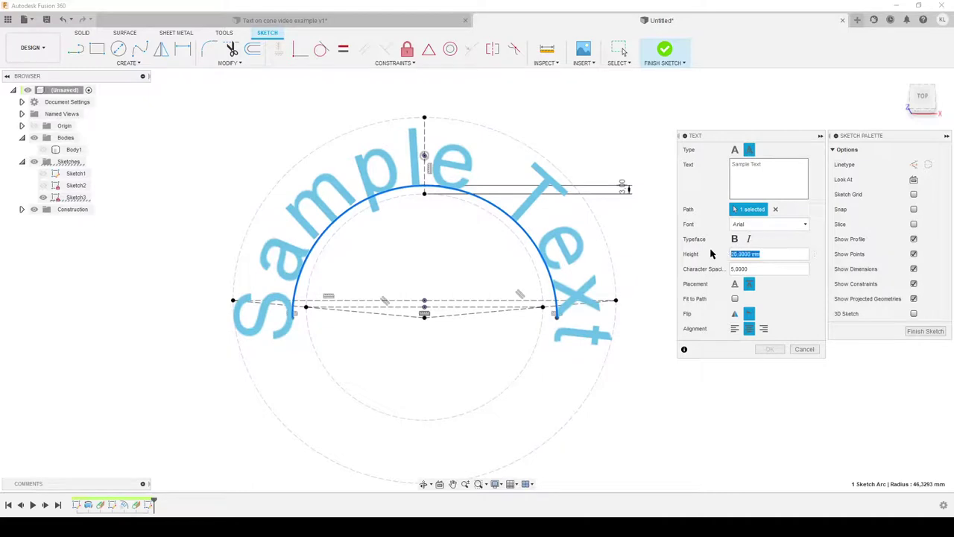
text(10)
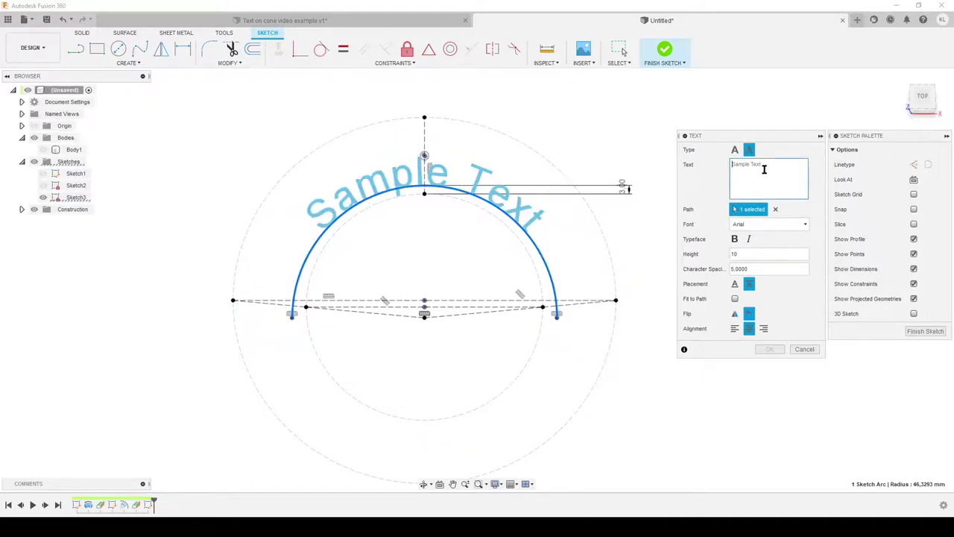
Step: Set the path text to "Hello World - Blink - Fusion 360 - 12345678" and finish the sketch
text(Hello )
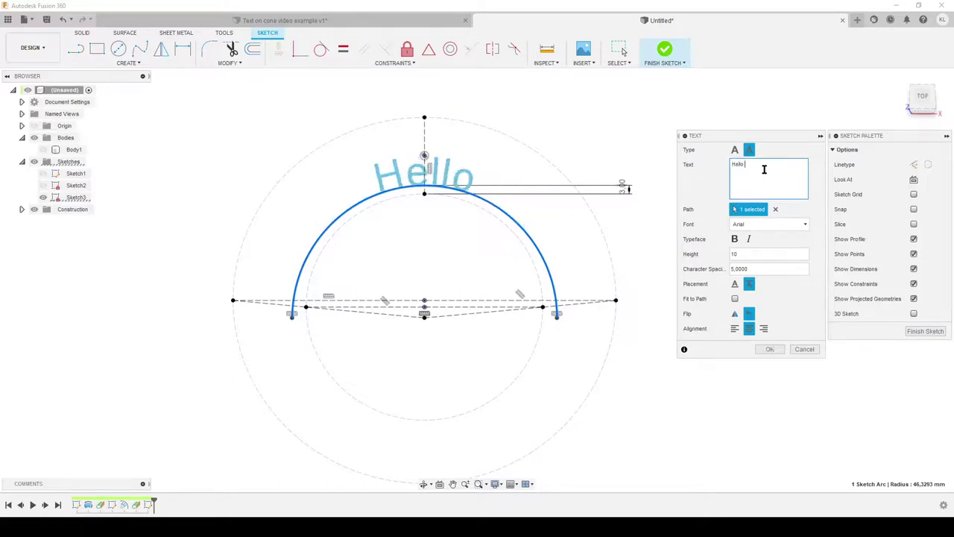
text(World)
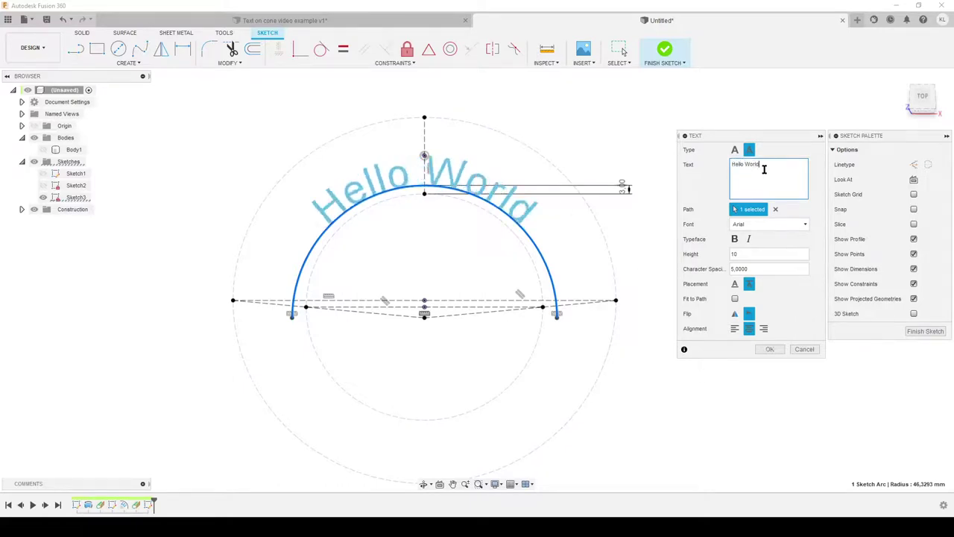
text( - Blink)
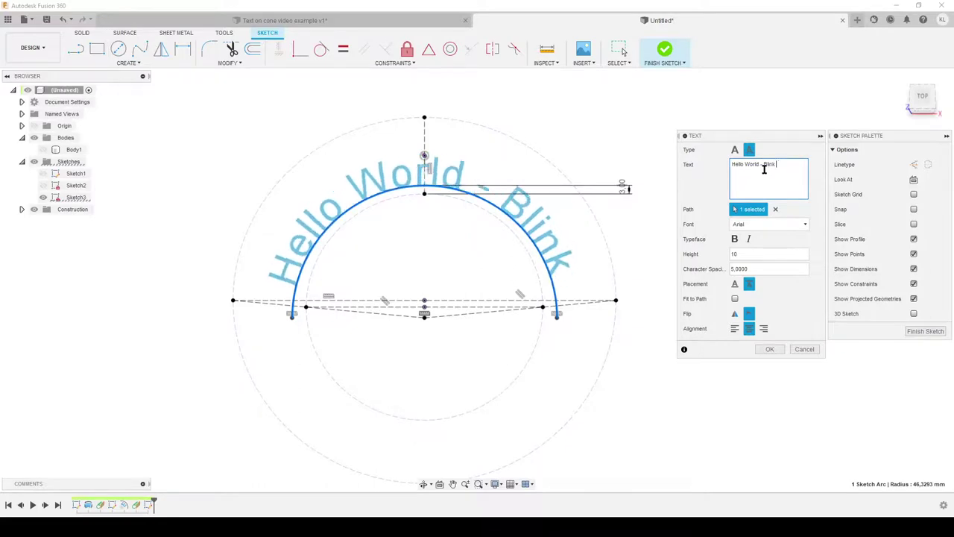
text( -)
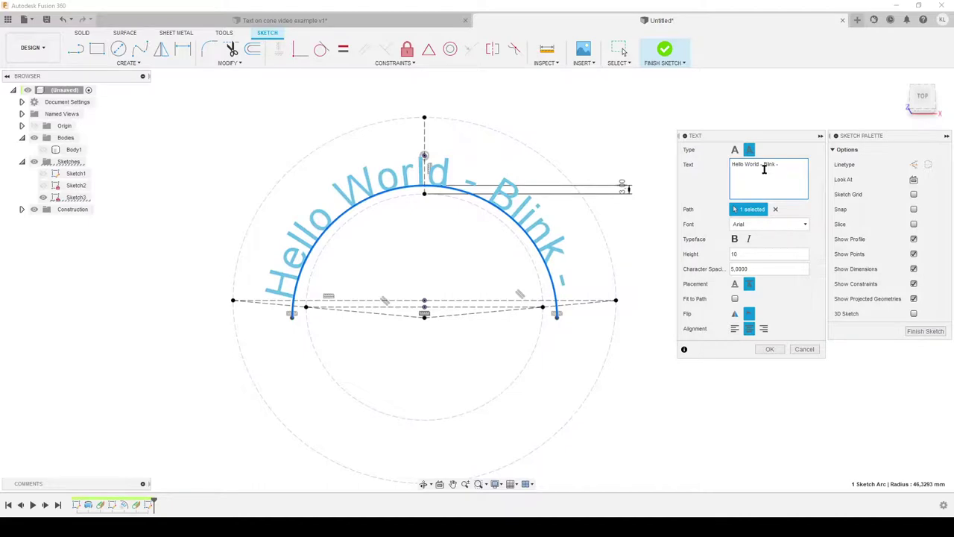
text( Fusion)
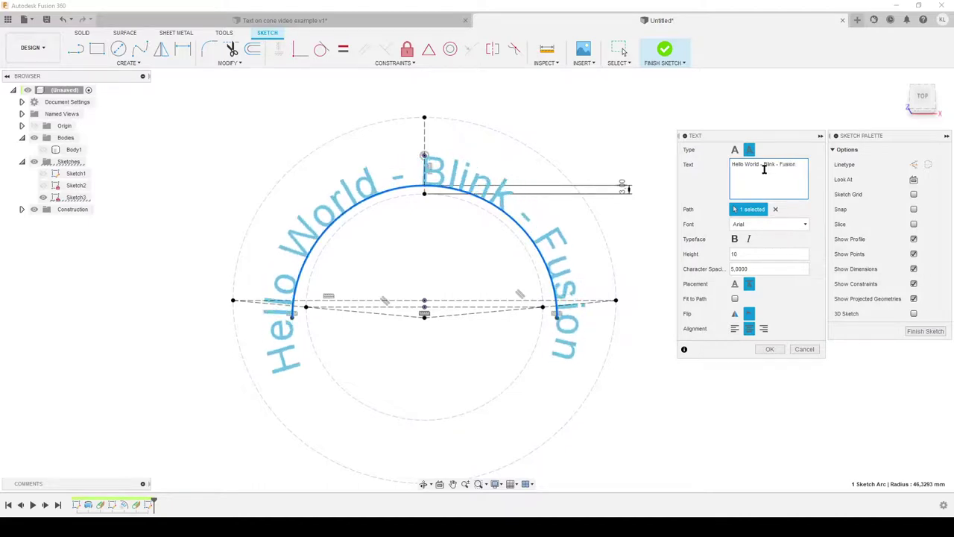
text( 360)
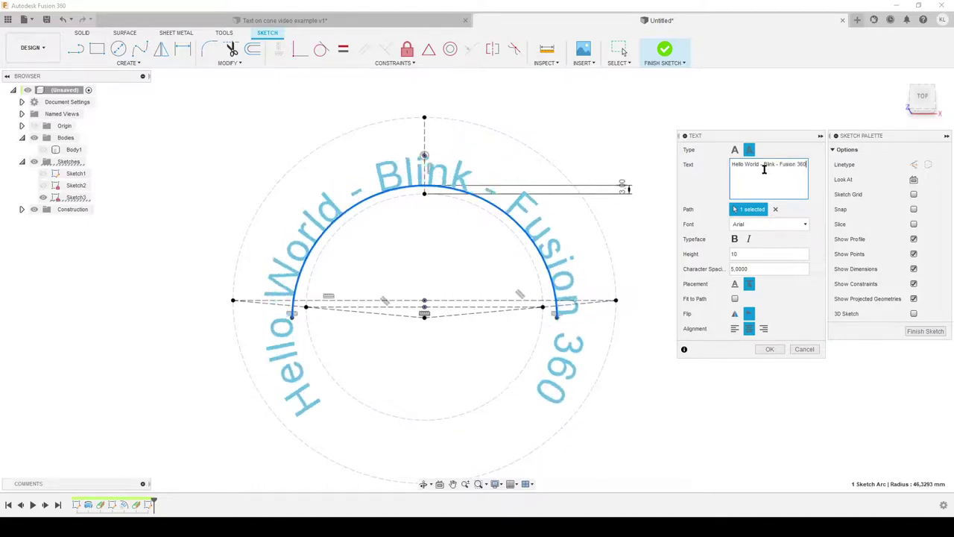
text( -)
text( 123)
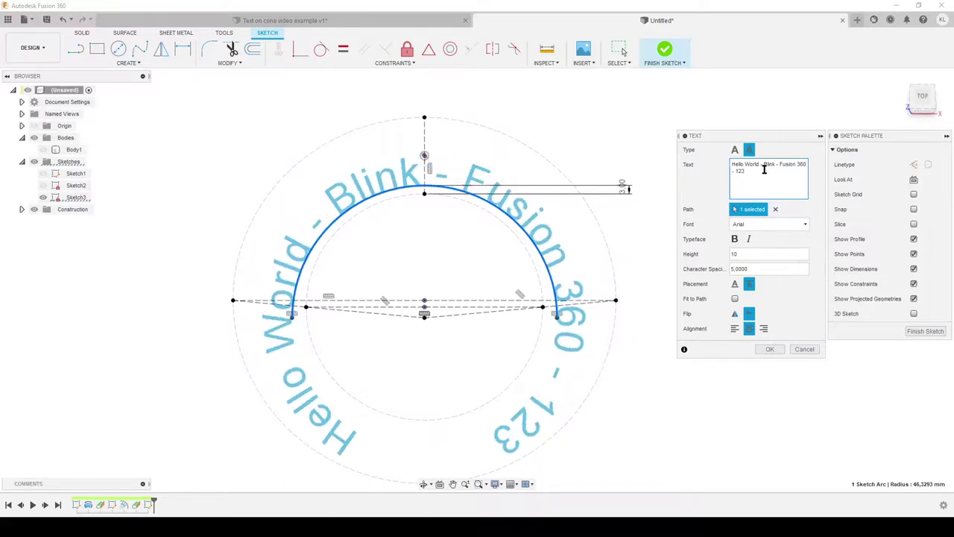
text(45678)
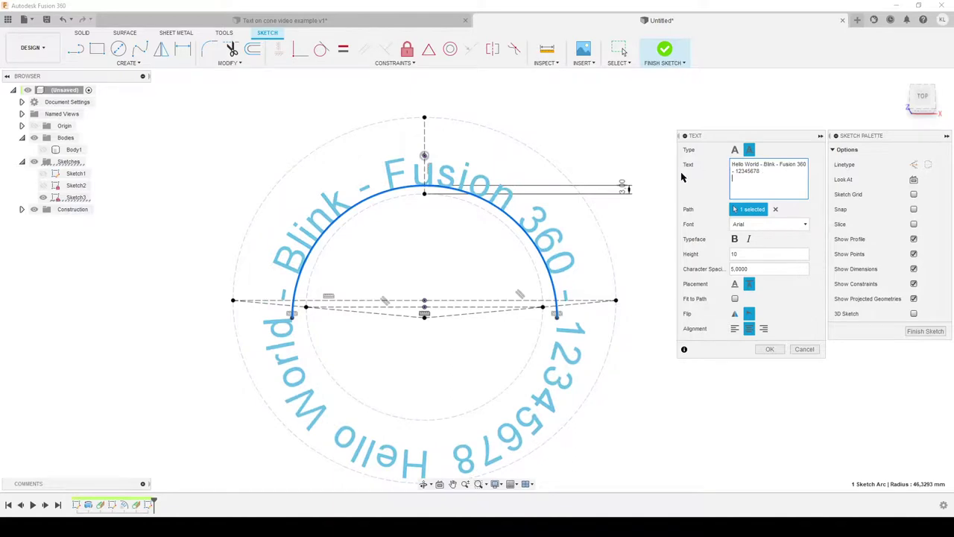
click(773, 349)
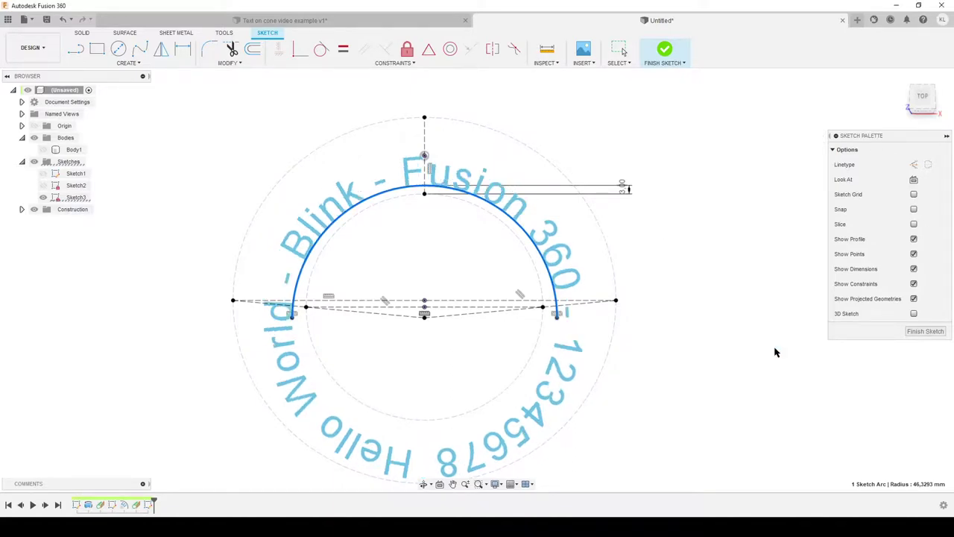
click(927, 332)
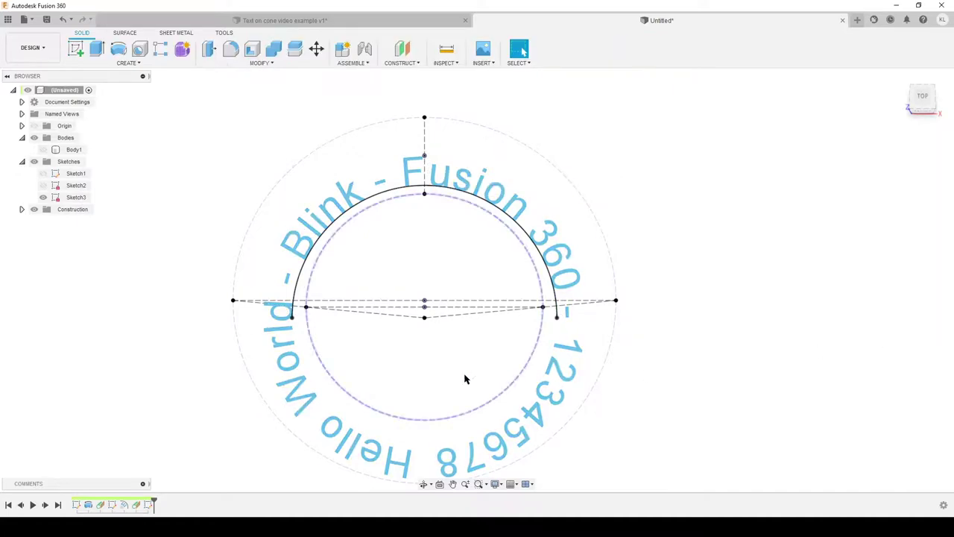
Step: Show the body and try to emboss the circular path text as raised lettering 2 mm high on the ring's conical top face
click(42, 150)
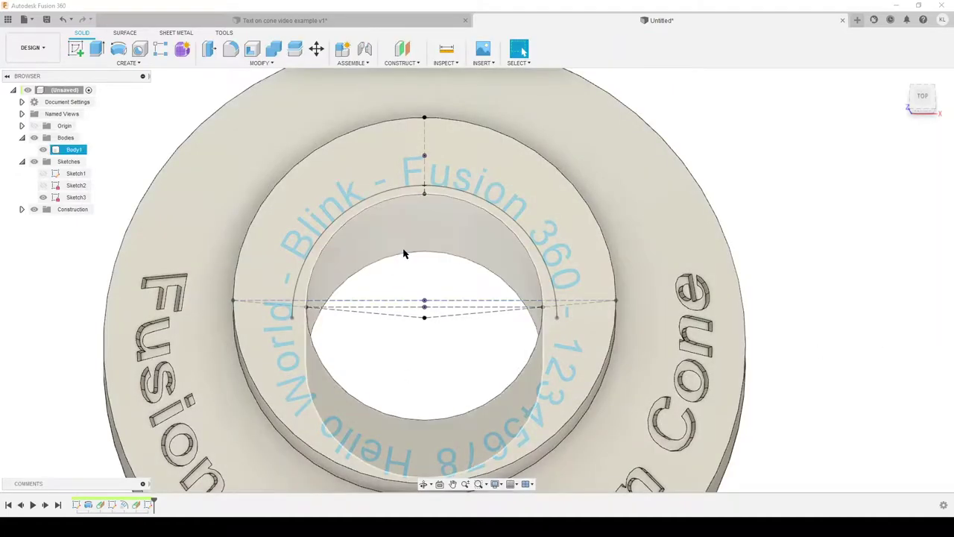
text(semb)
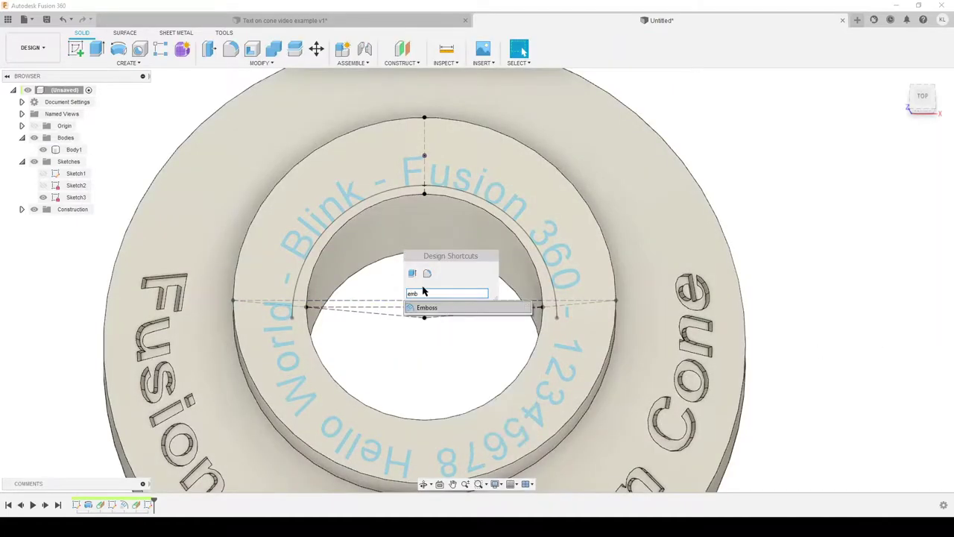
click(426, 307)
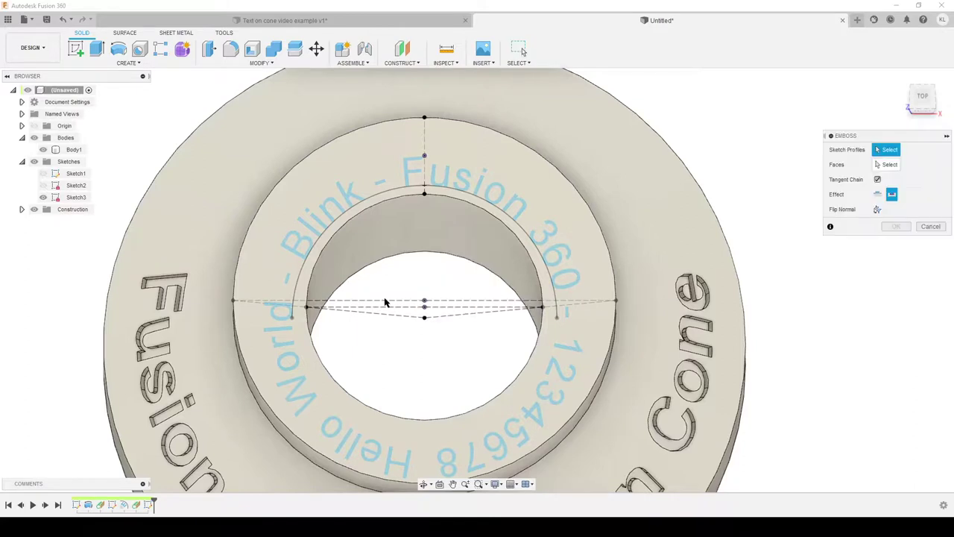
click(491, 167)
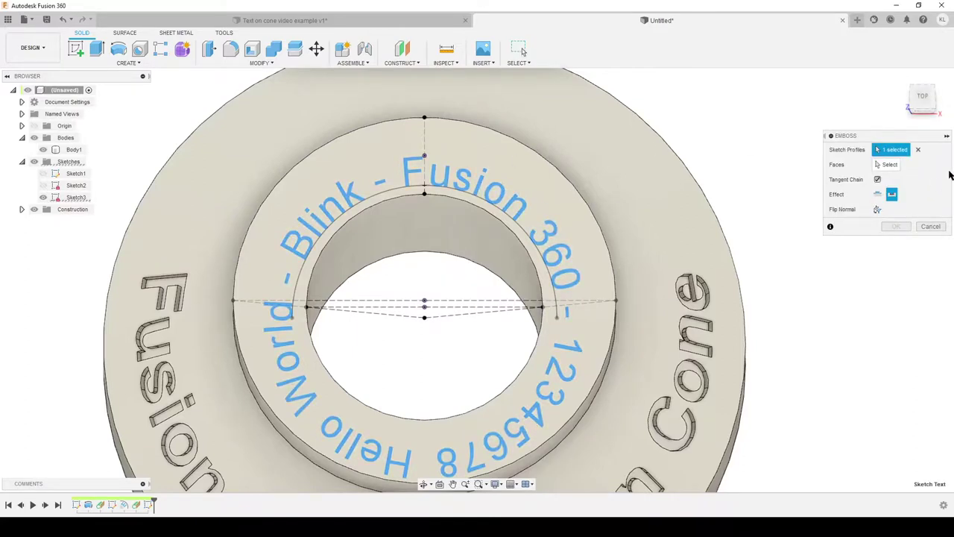
click(888, 163)
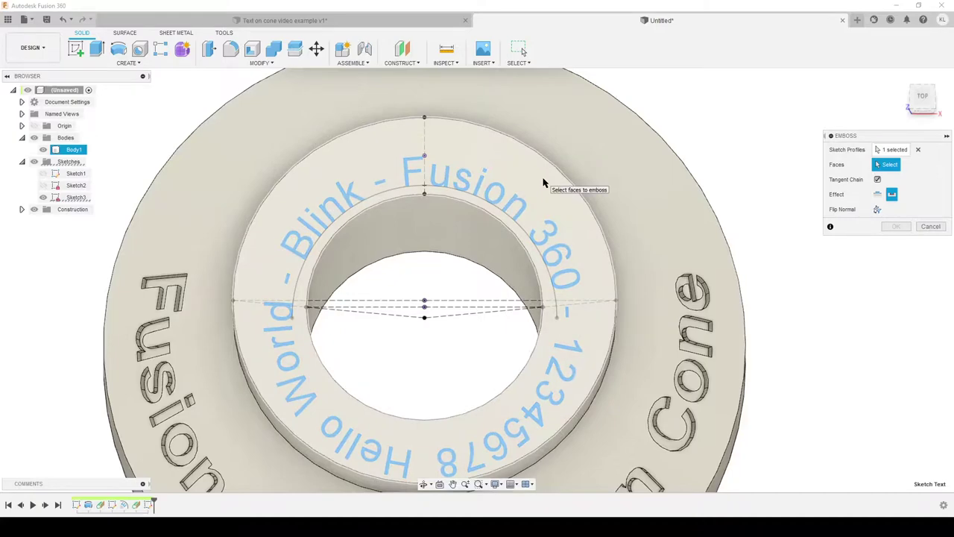
click(545, 181)
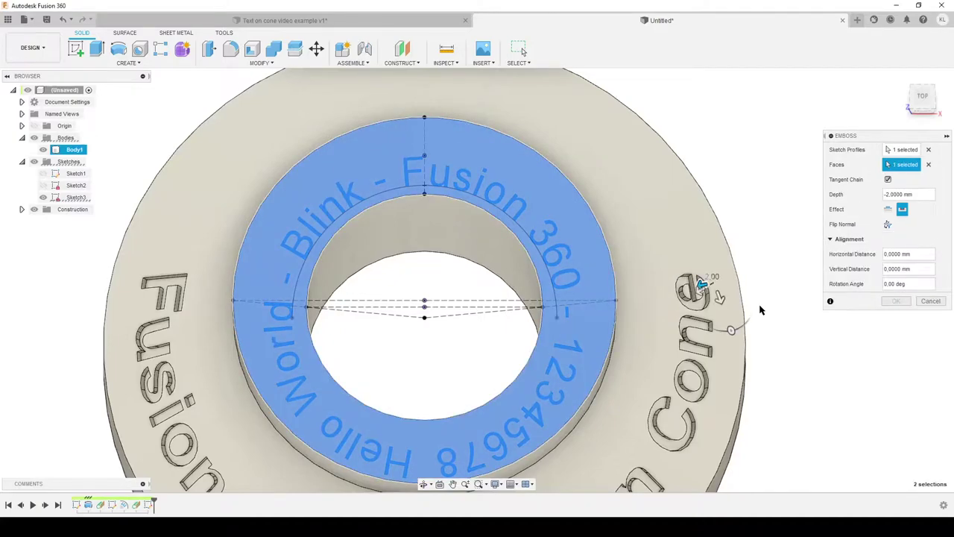
click(888, 208)
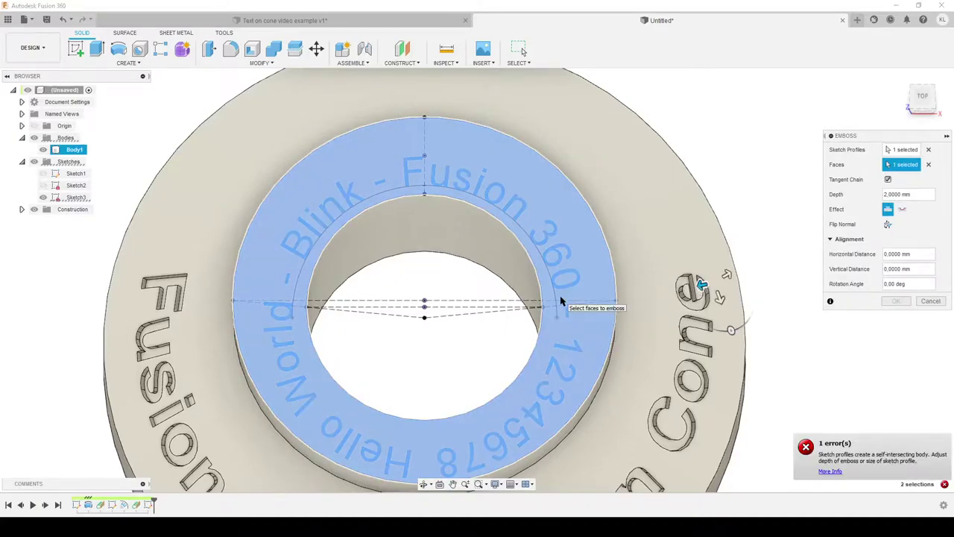
scroll(625, 327, down, 2)
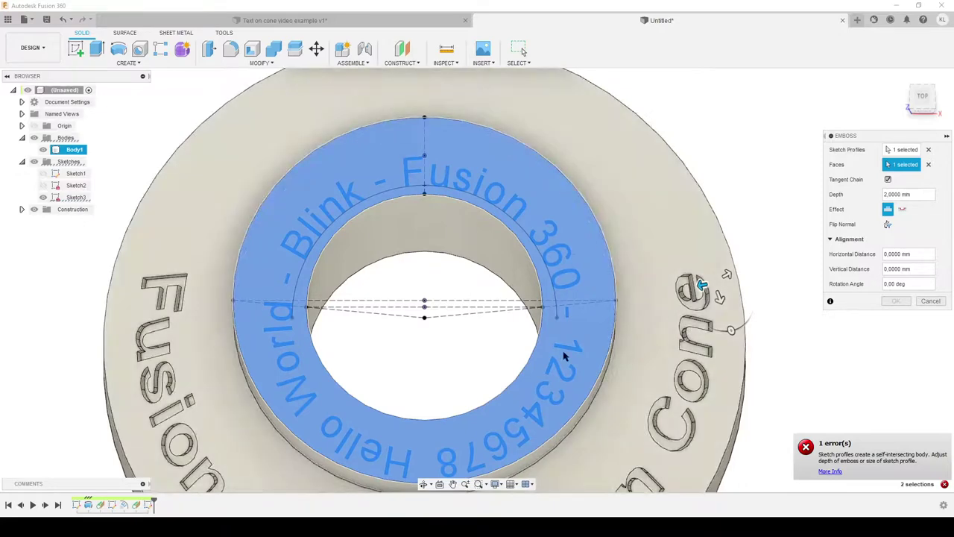
middle_drag(500, 390, 519, 333)
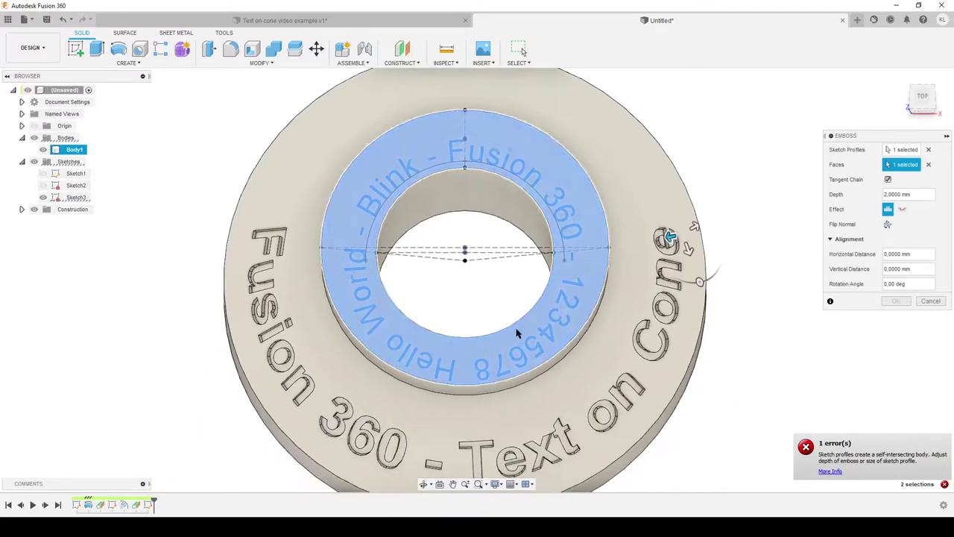
click(930, 301)
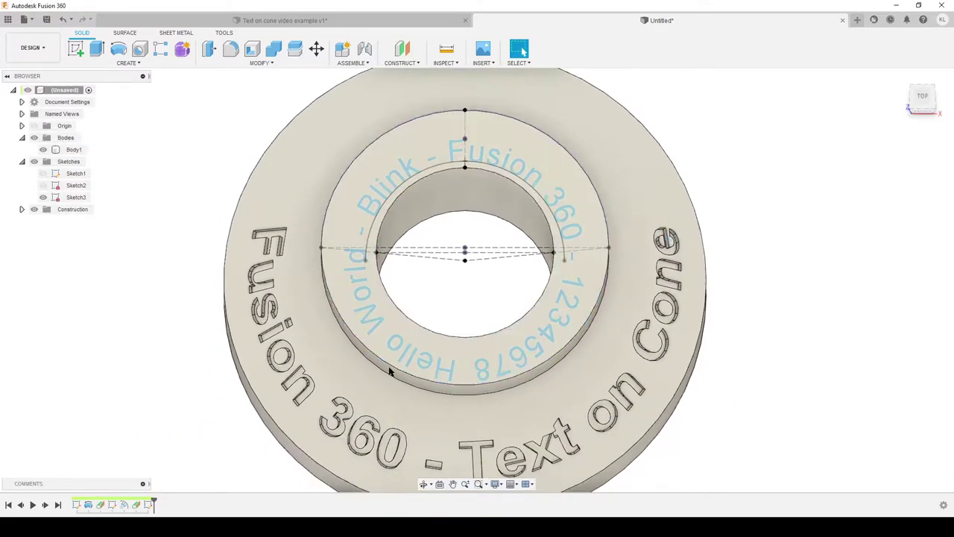
Step: Edit the third sketch with the body hidden, shorten the path text to "Hello World - Blink - Fusion 360 - 12345", and finish the sketch
click(150, 505)
double_click(150, 506)
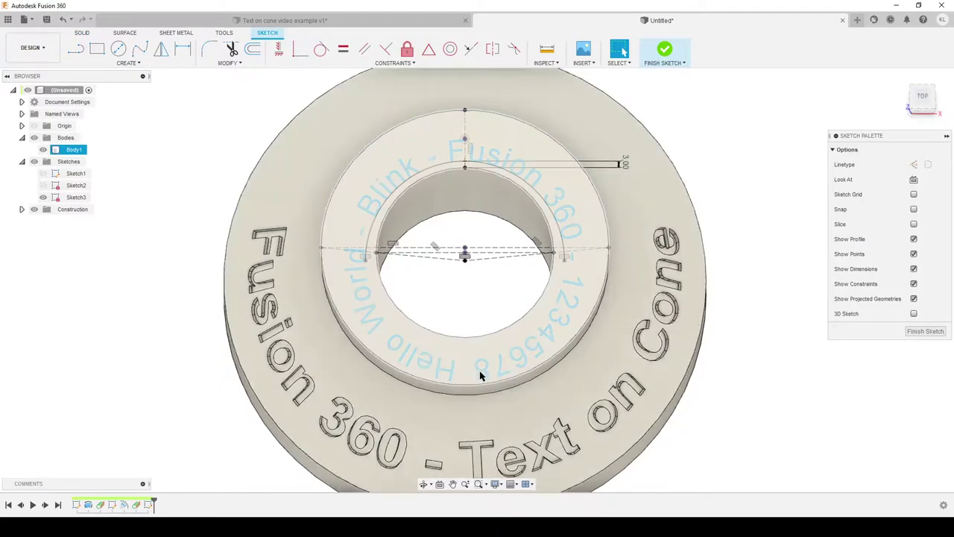
key(v)
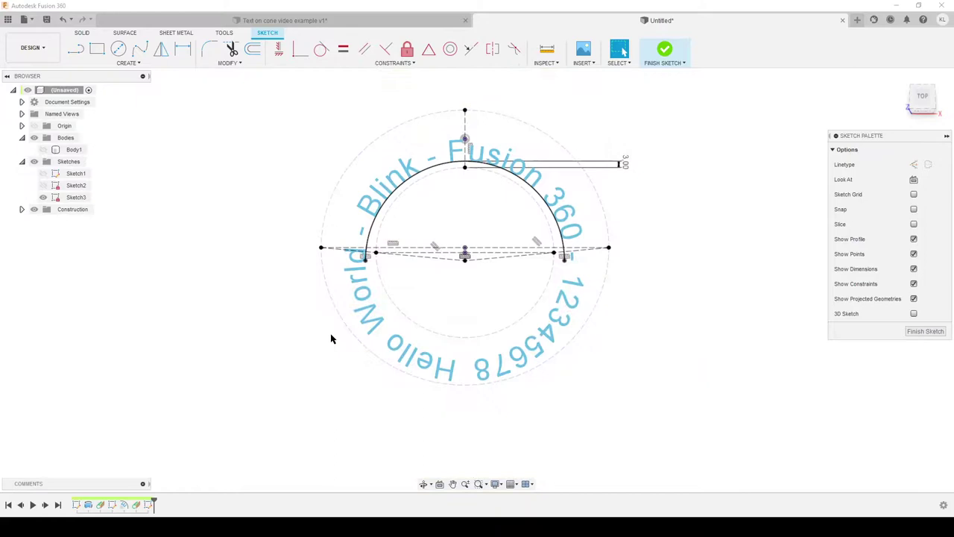
double_click(480, 369)
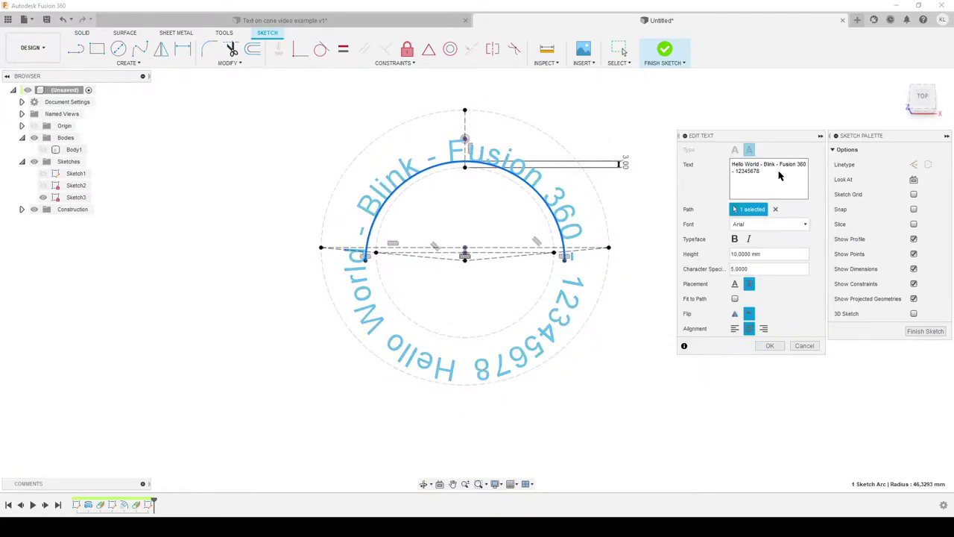
key(BackSpace)
key(BackSpace)
key(BackSpace)
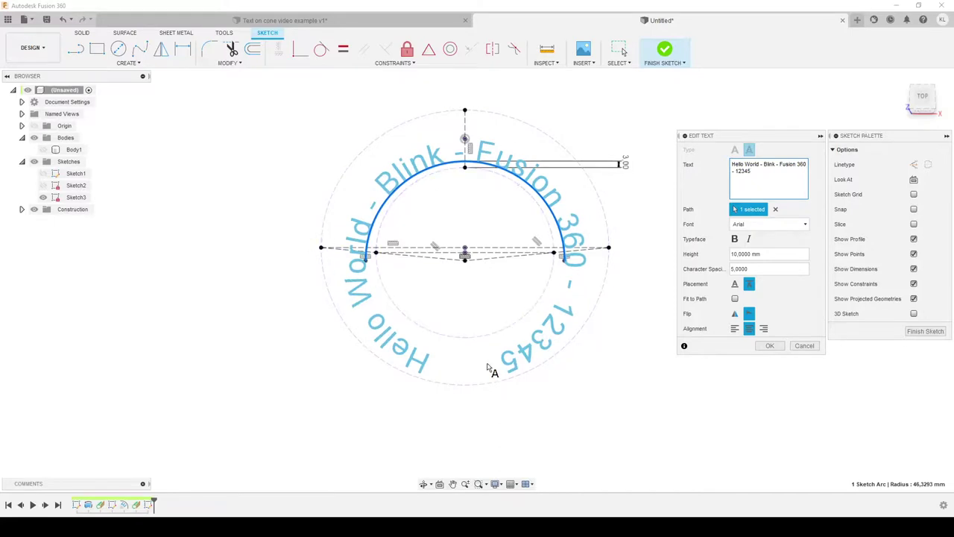
click(770, 345)
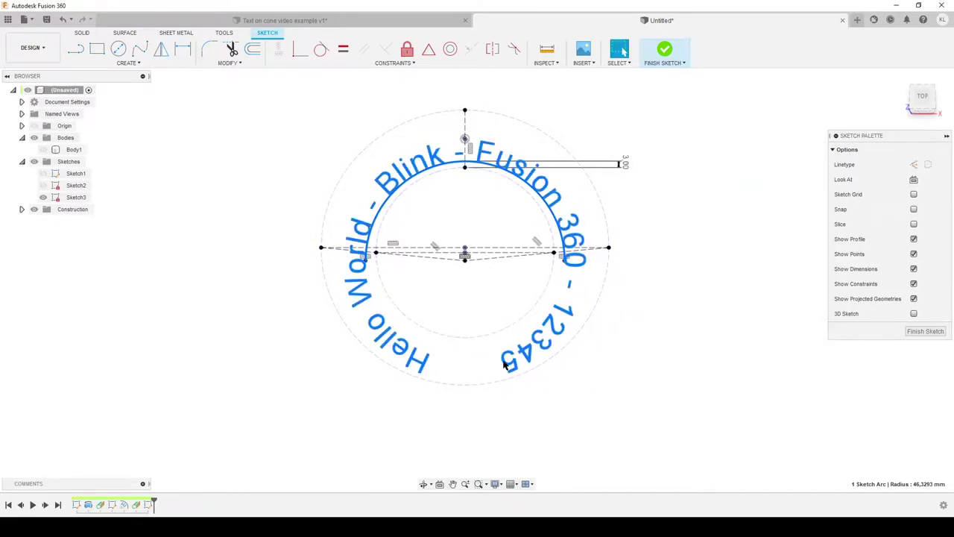
click(925, 331)
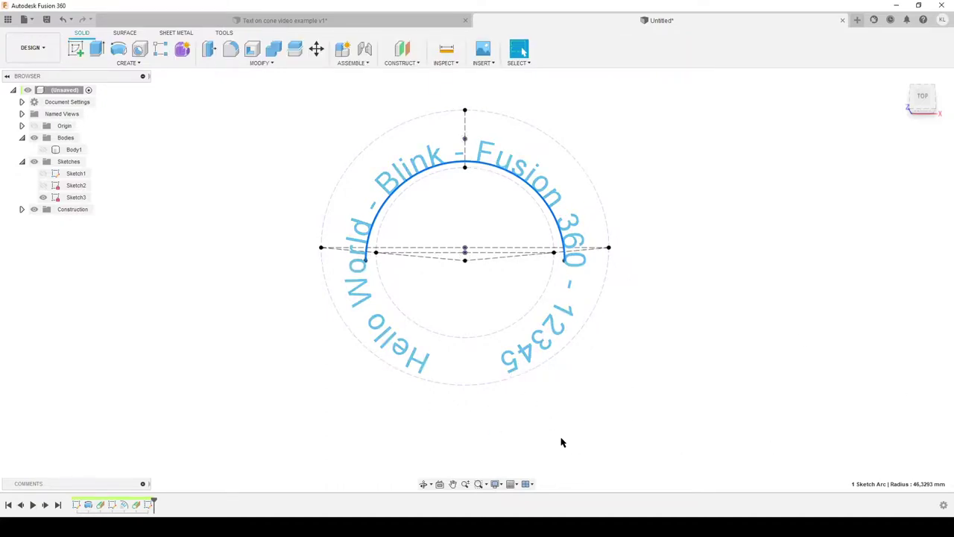
Step: Emboss the shortened path text as raised lettering 0.5 mm high on the ring's conical top face with the body shown, and hide its sketch
text(semb)
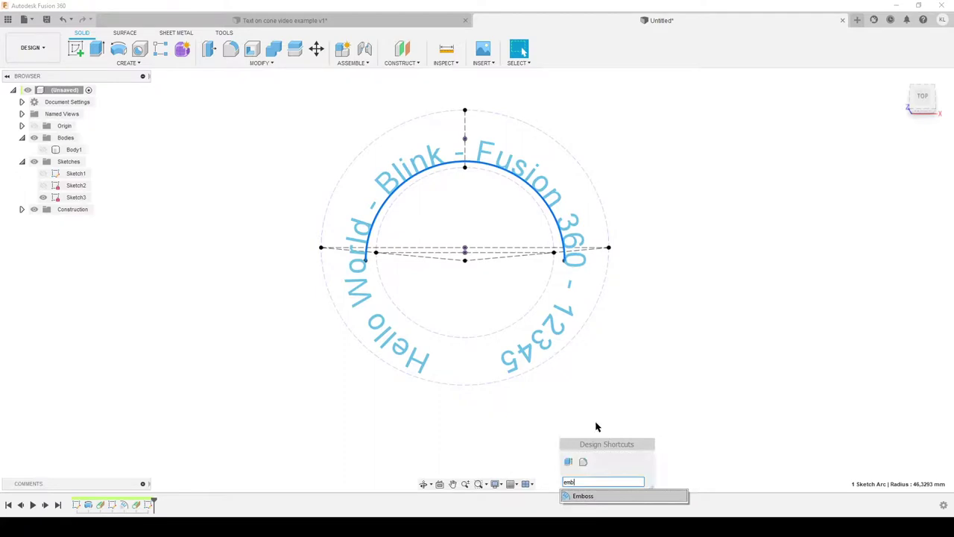
click(589, 499)
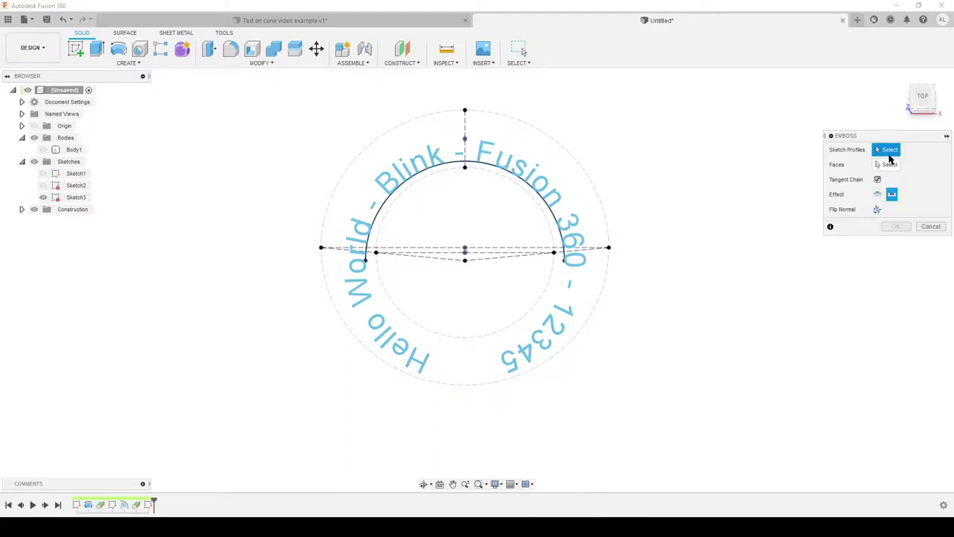
click(571, 316)
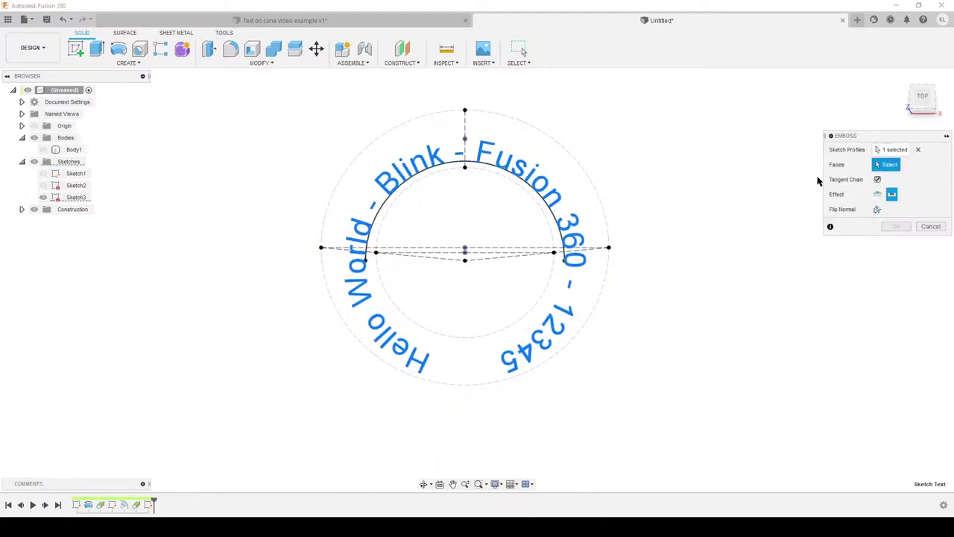
click(43, 150)
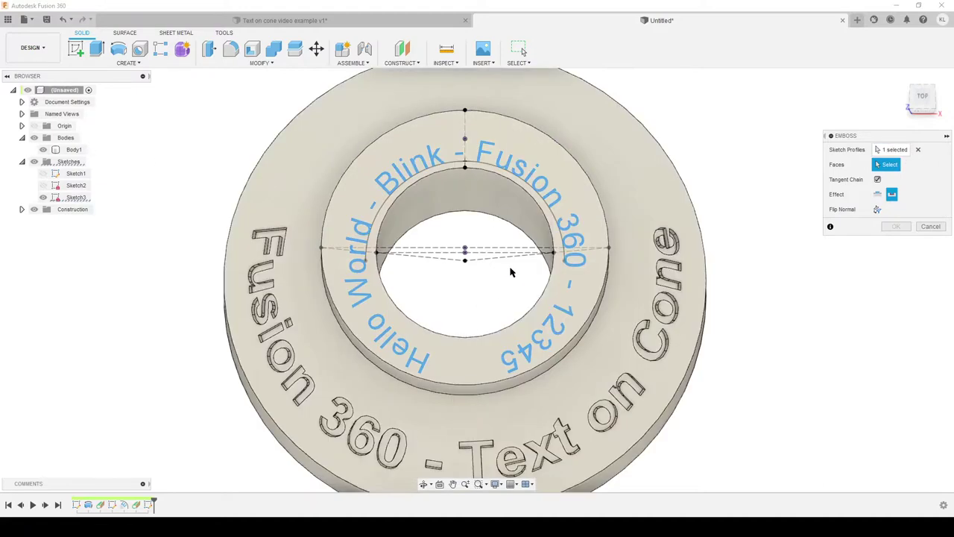
click(529, 355)
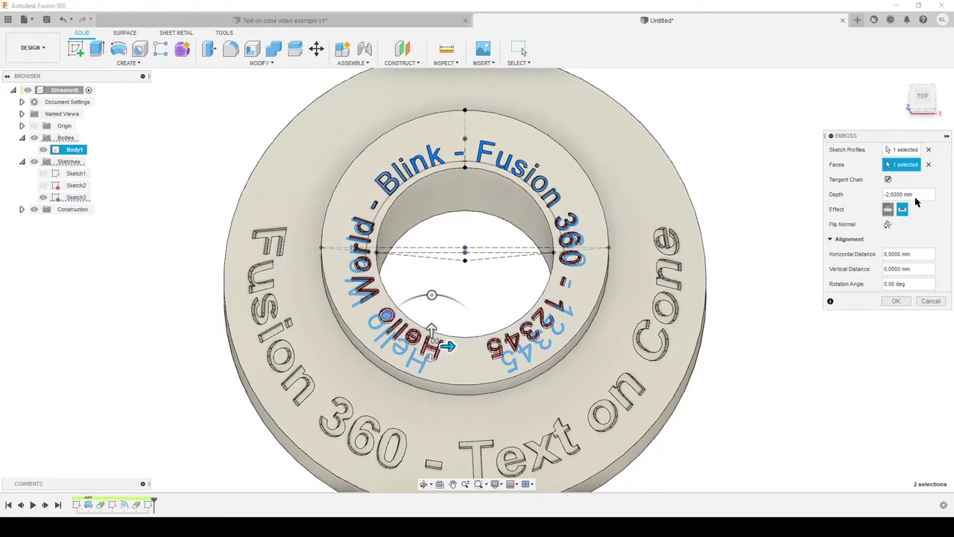
click(888, 209)
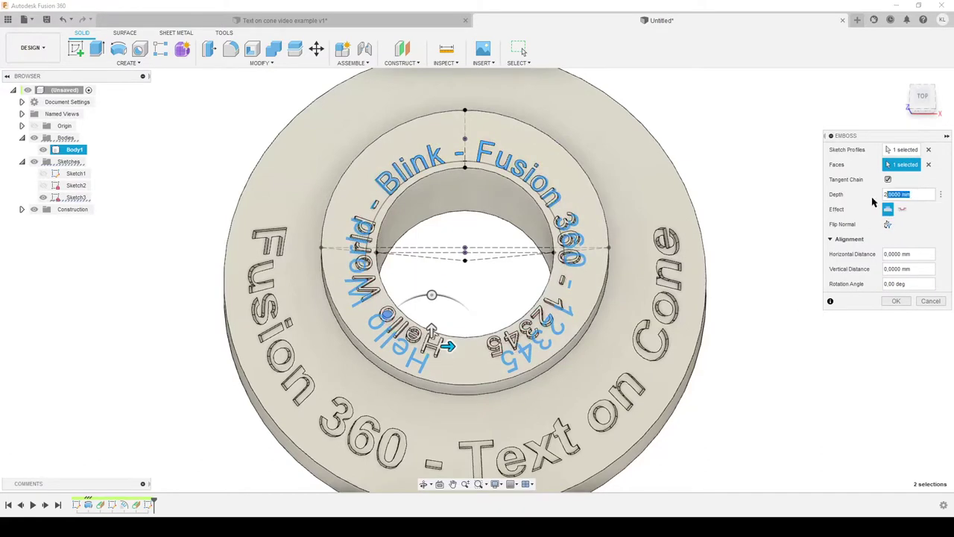
text(0.5)
click(896, 302)
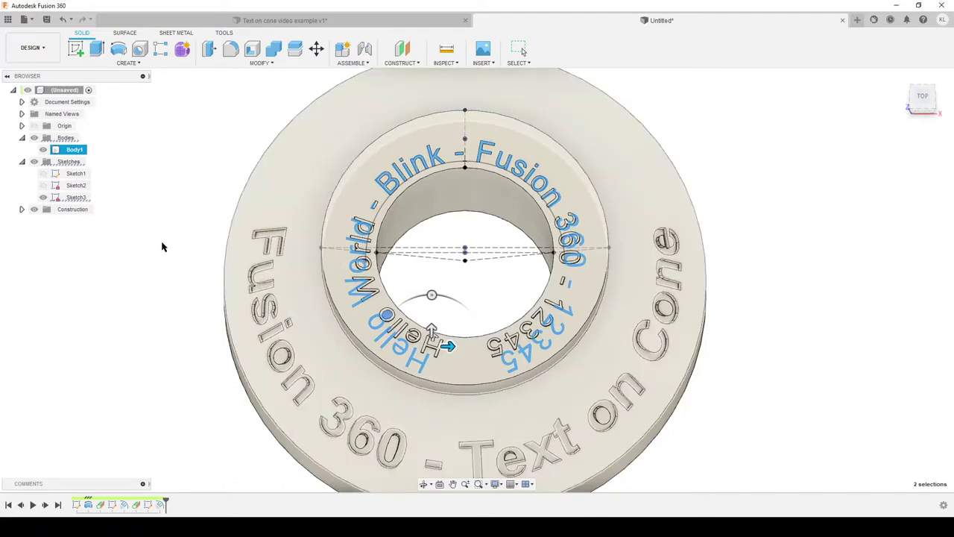
click(42, 198)
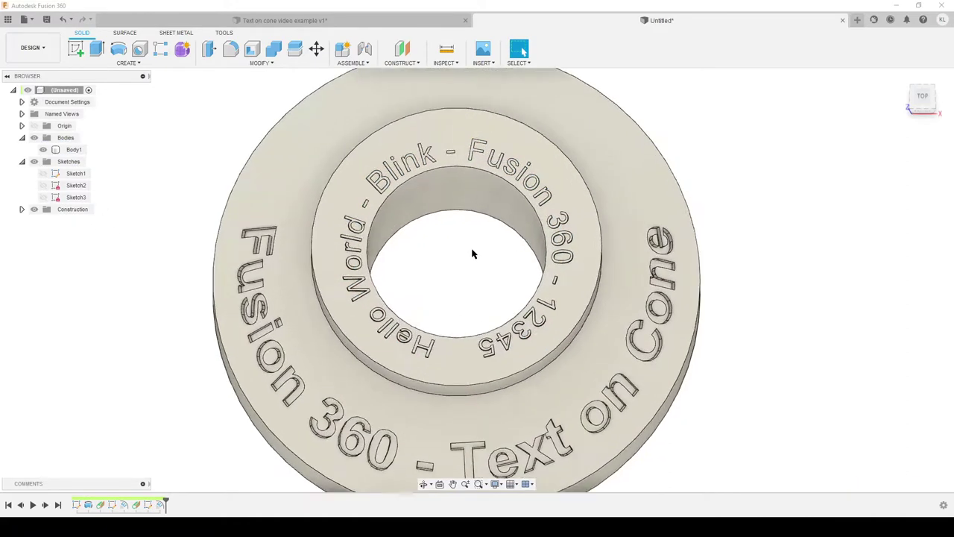
Step: Display the text sketch's dimensions, set the arc's offset from the inner circle to 6 mm, and hide the sketch again
scroll(471, 254, down, 3)
click(42, 197)
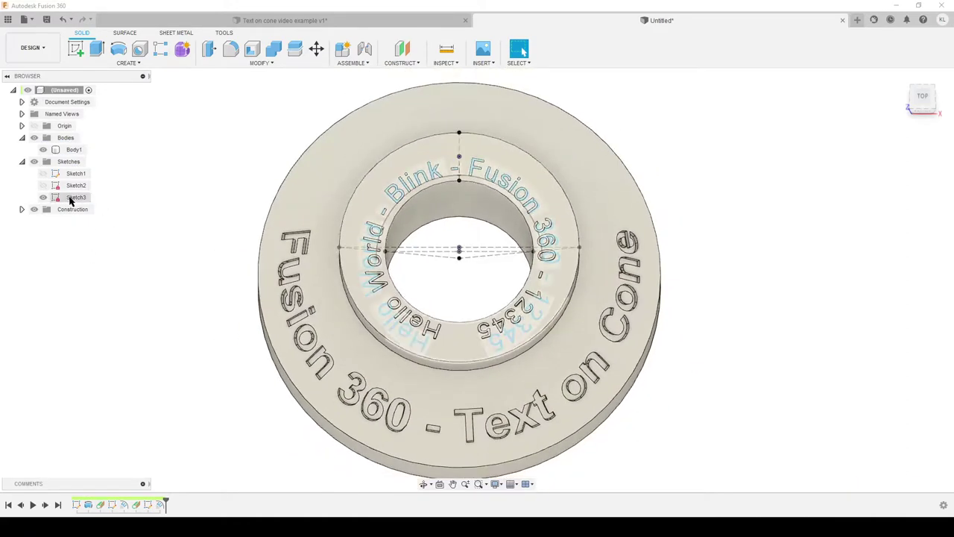
right_click(70, 201)
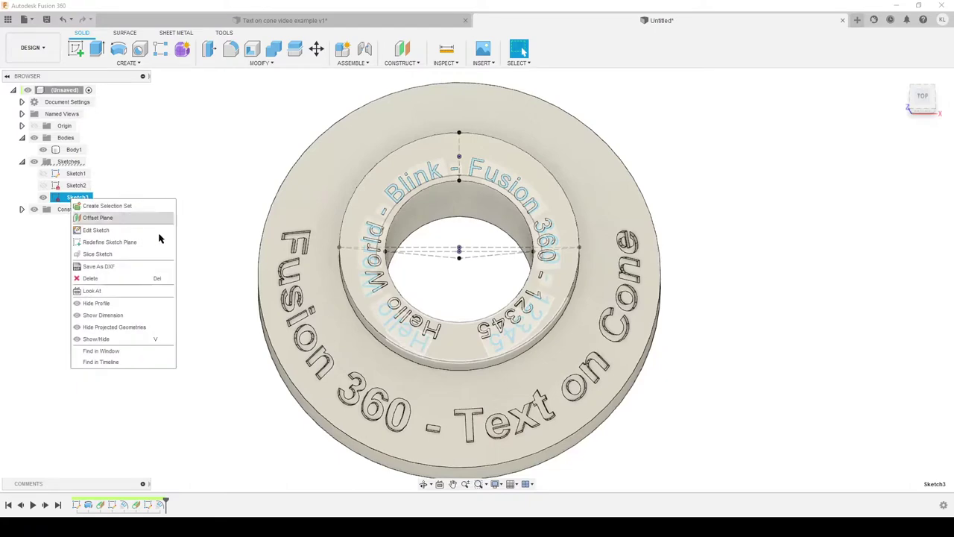
click(108, 316)
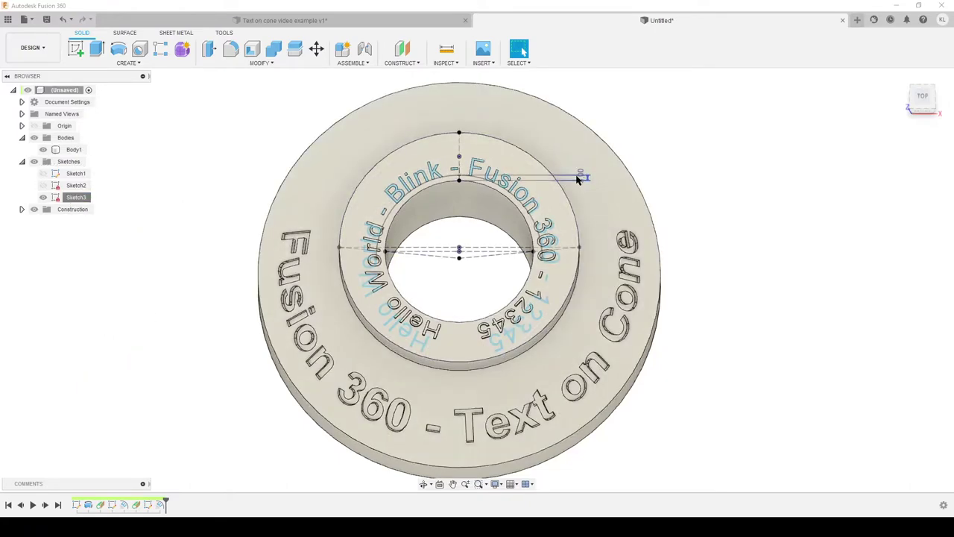
drag(584, 179, 730, 176)
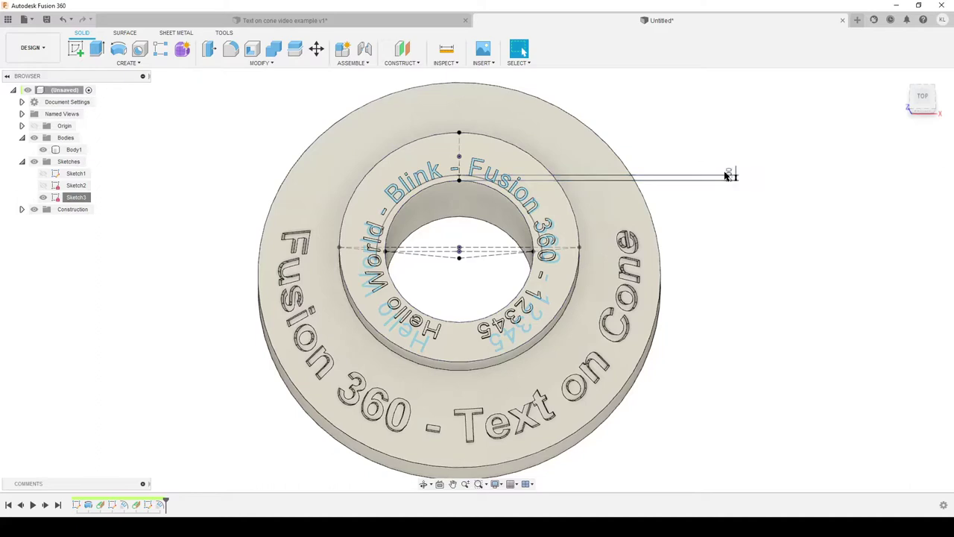
double_click(732, 176)
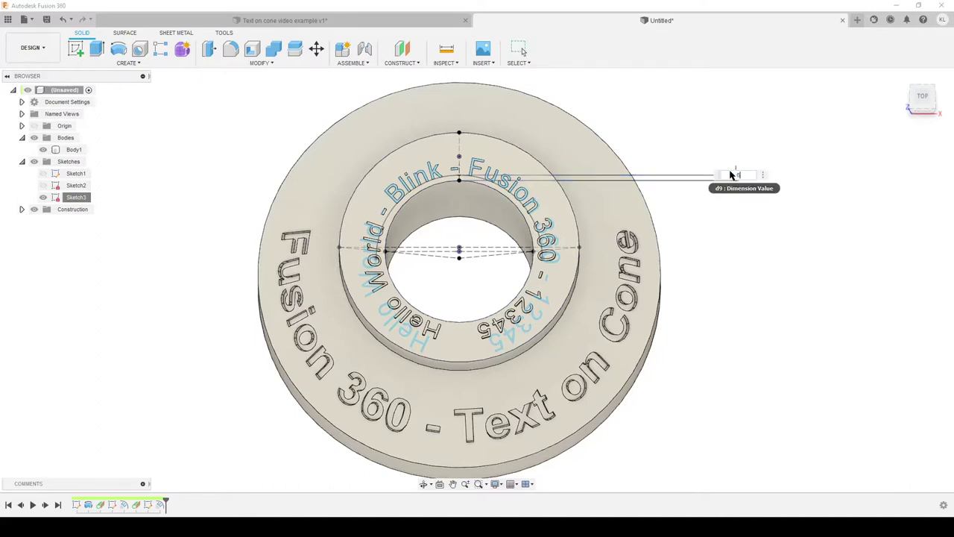
text(6)
key(Return)
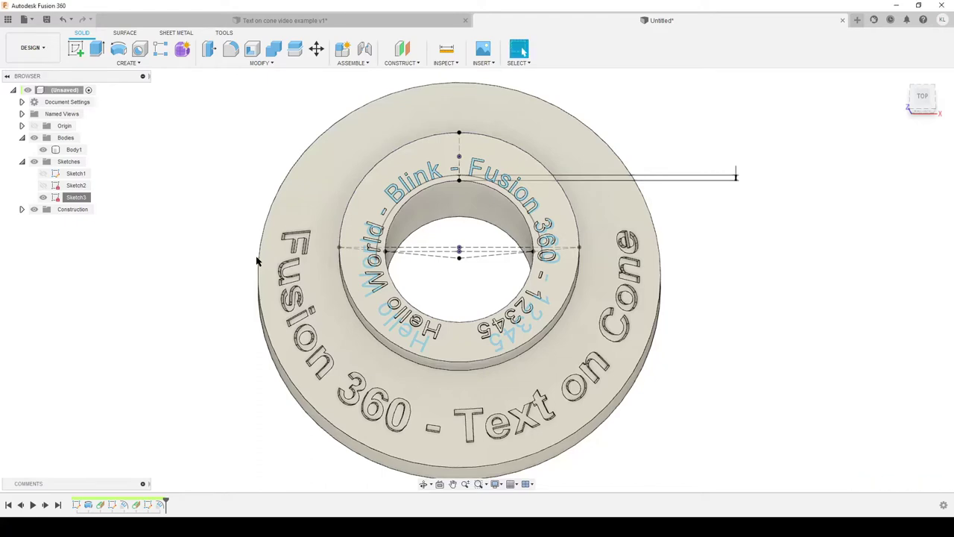
click(43, 197)
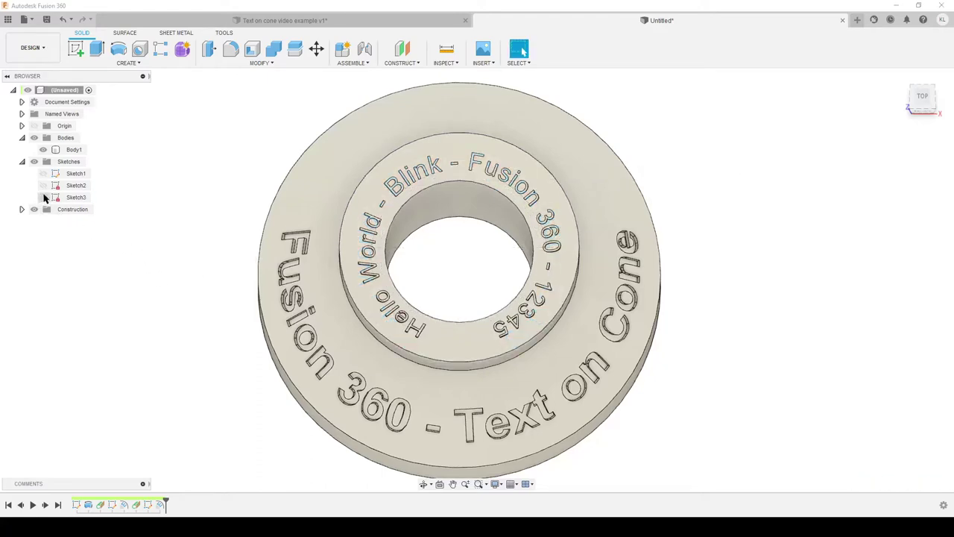
Step: Examine the raised text on the ring's top face and the engraved text on the cone from several angles
click(566, 337)
shift+middle_drag(567, 336, 502, 340)
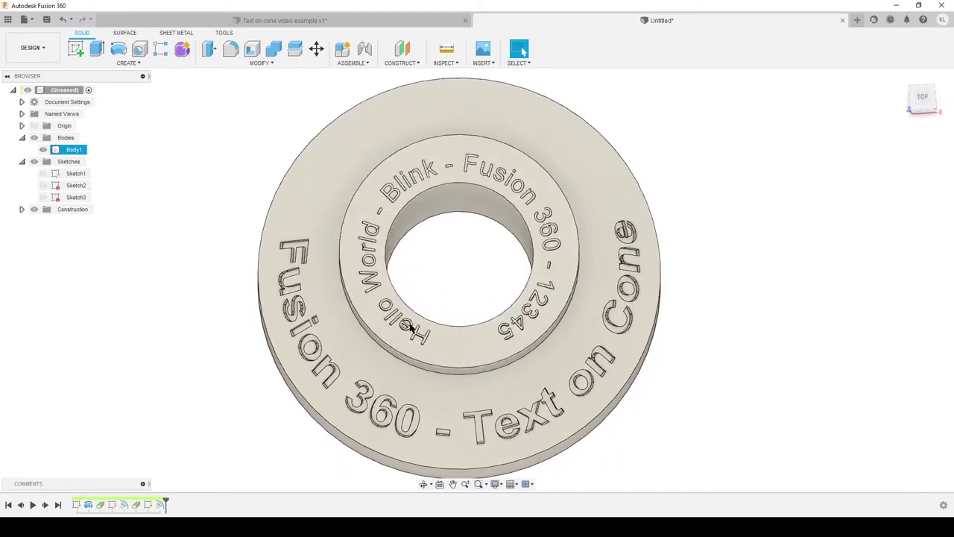
shift+middle_drag(399, 337, 602, 334)
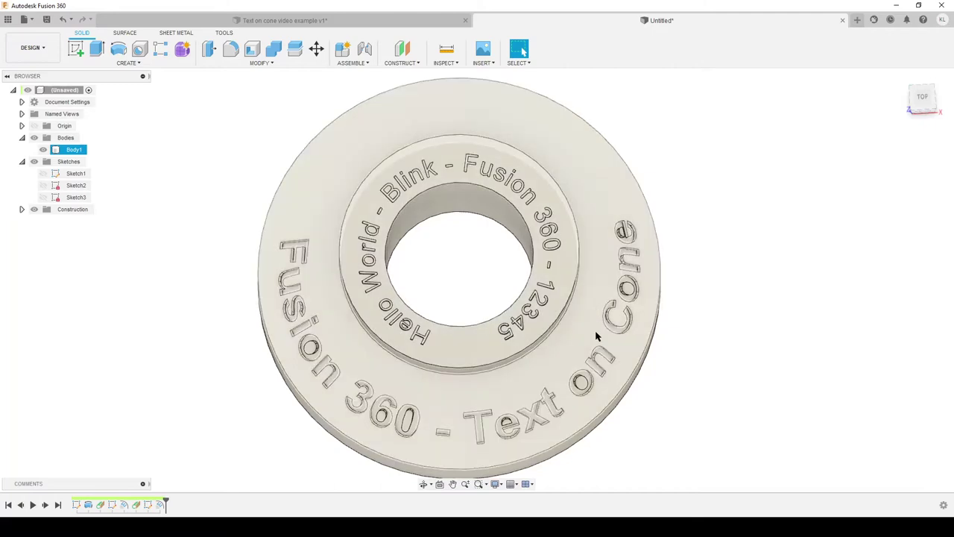
click(739, 385)
shift+middle_drag(738, 385, 604, 330)
key(Escape)
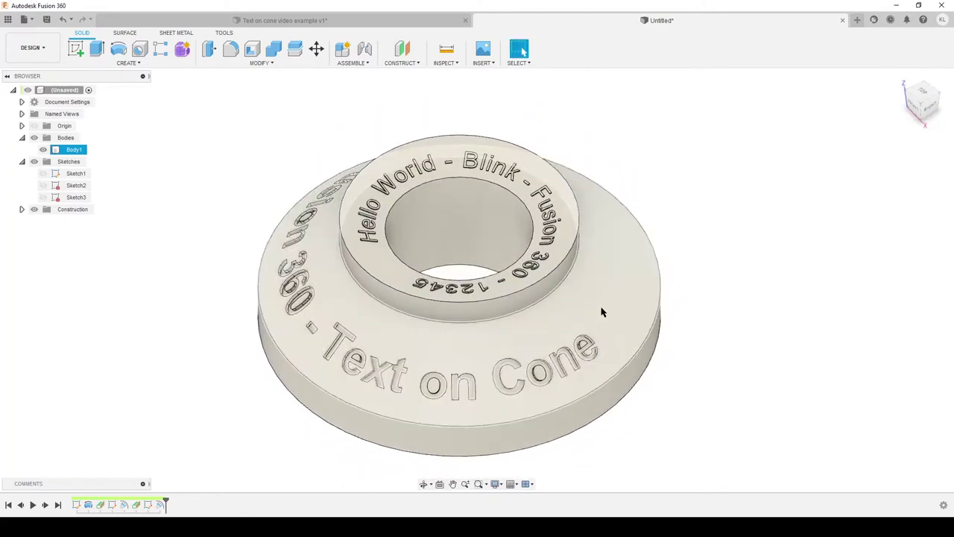
shift+middle_drag(482, 345, 497, 359)
key(Escape)
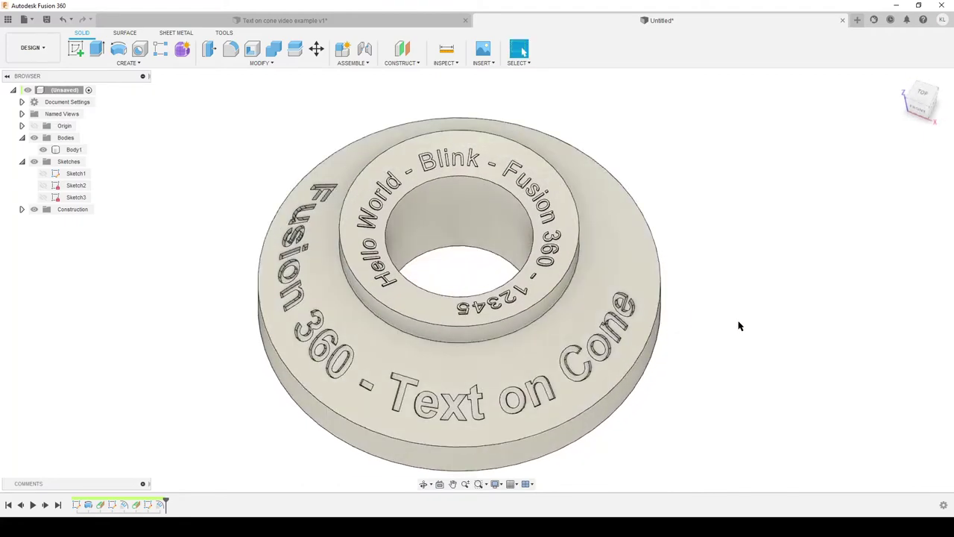